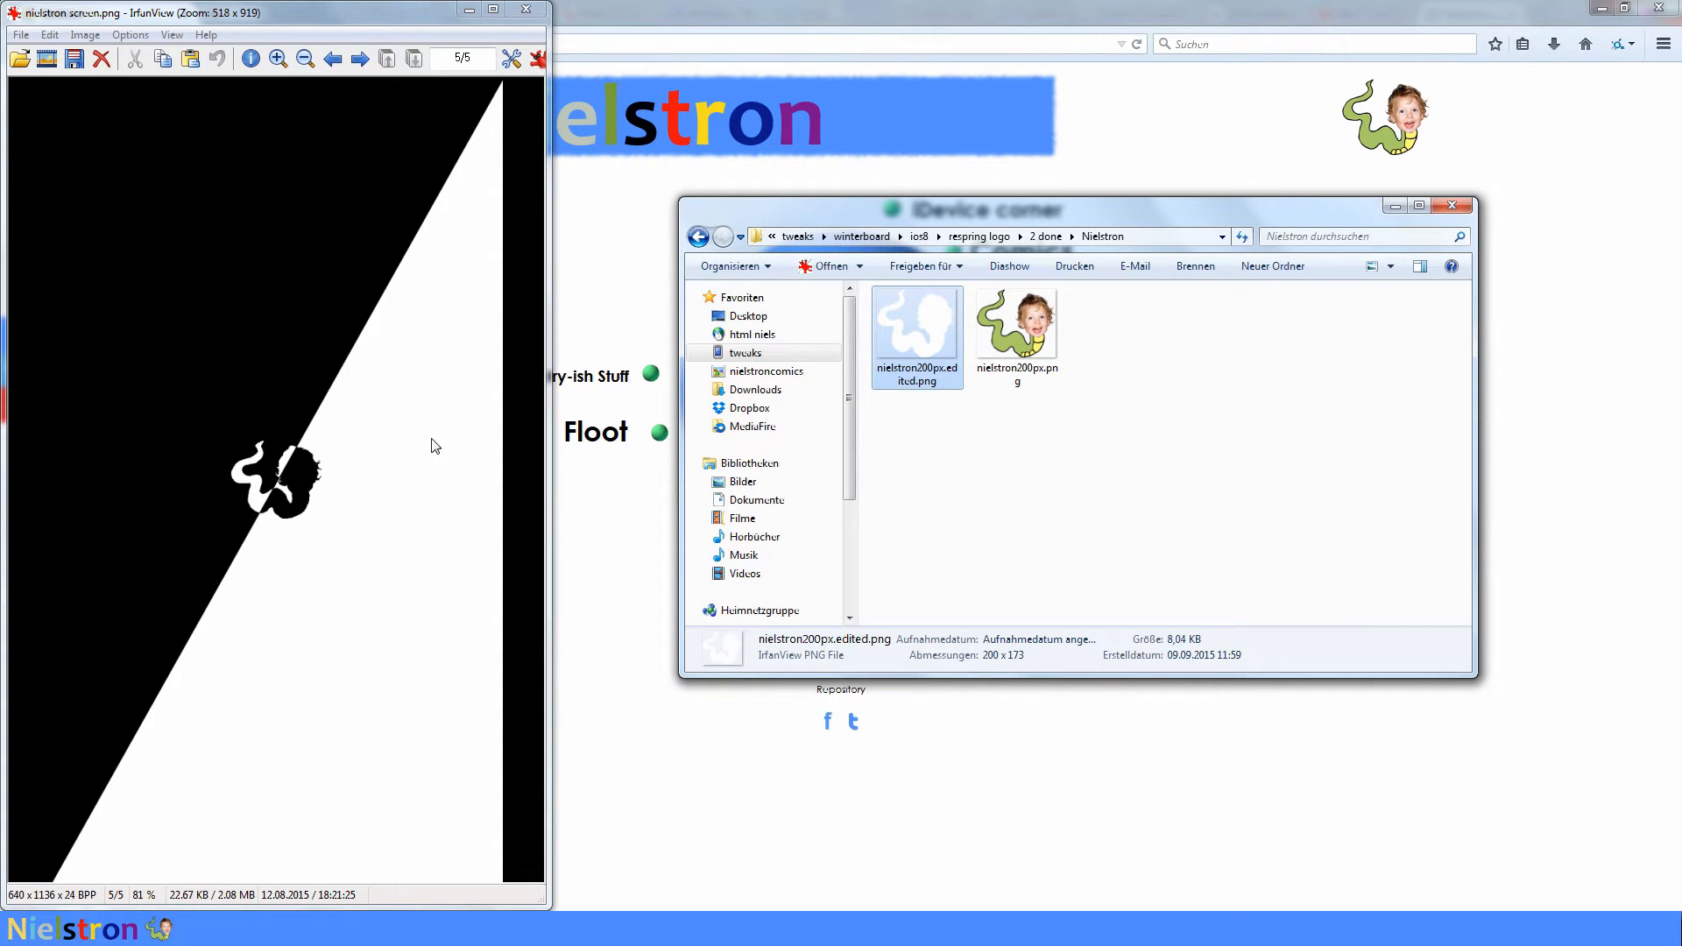
- View nielstron200px.png and nielstron200px.edited.png next to each other in IrfanView
{"action": "left_click", "coordinate": [561, 462]}
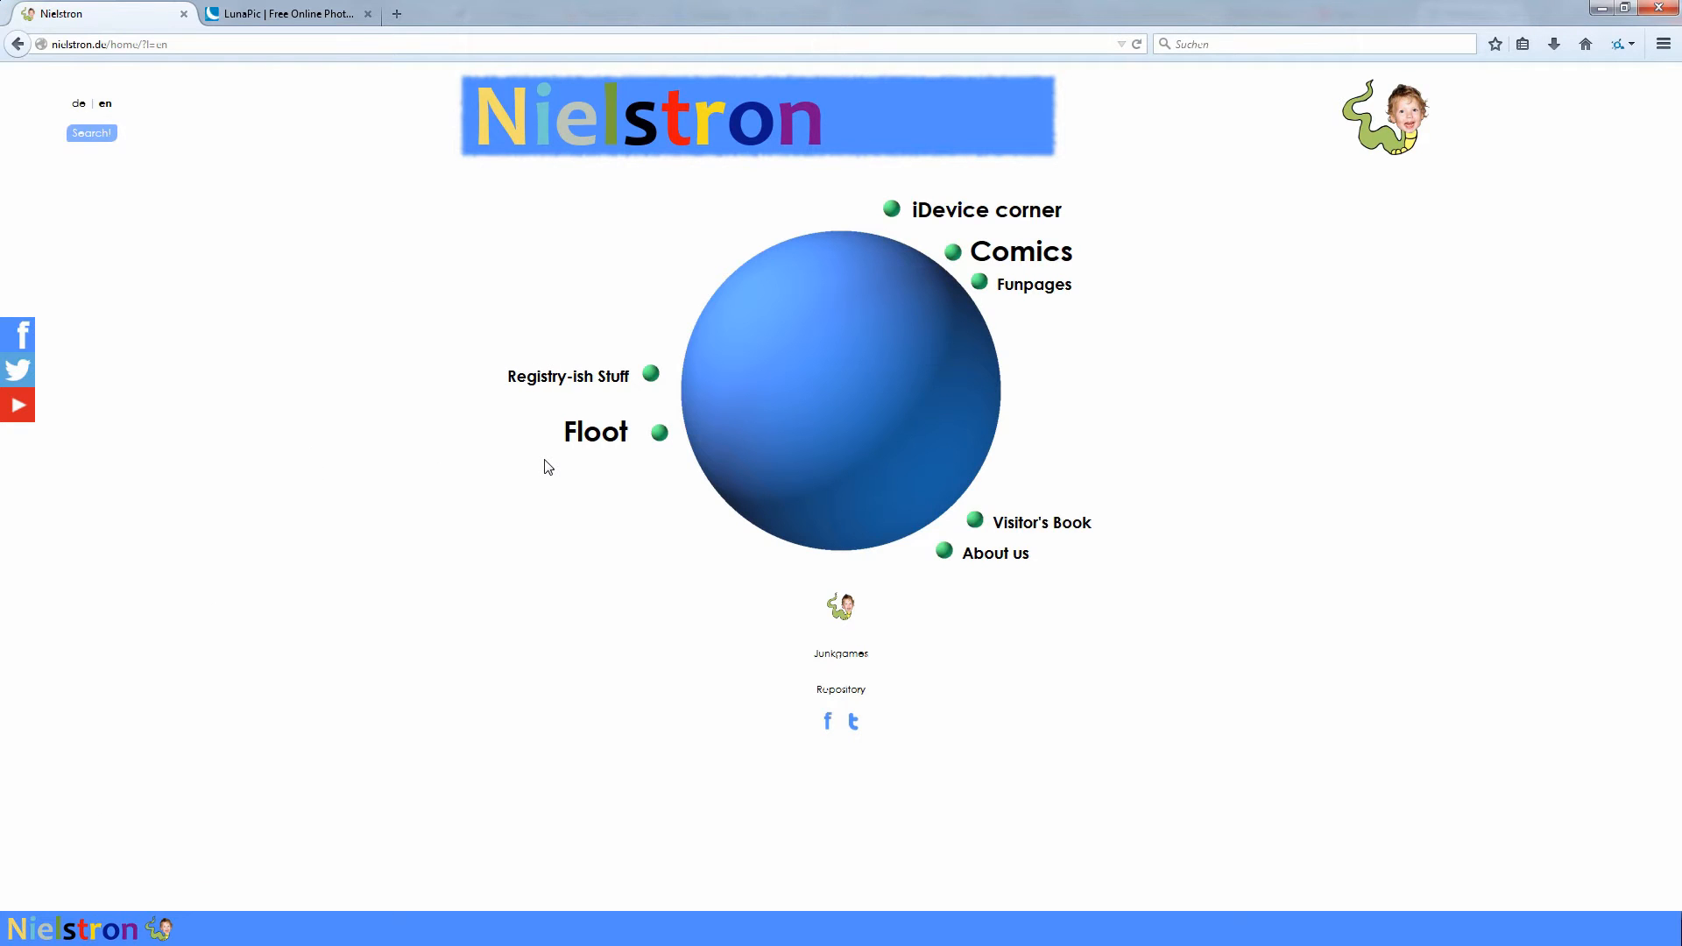
{"action": "left_click", "coordinate": [109, 944]}
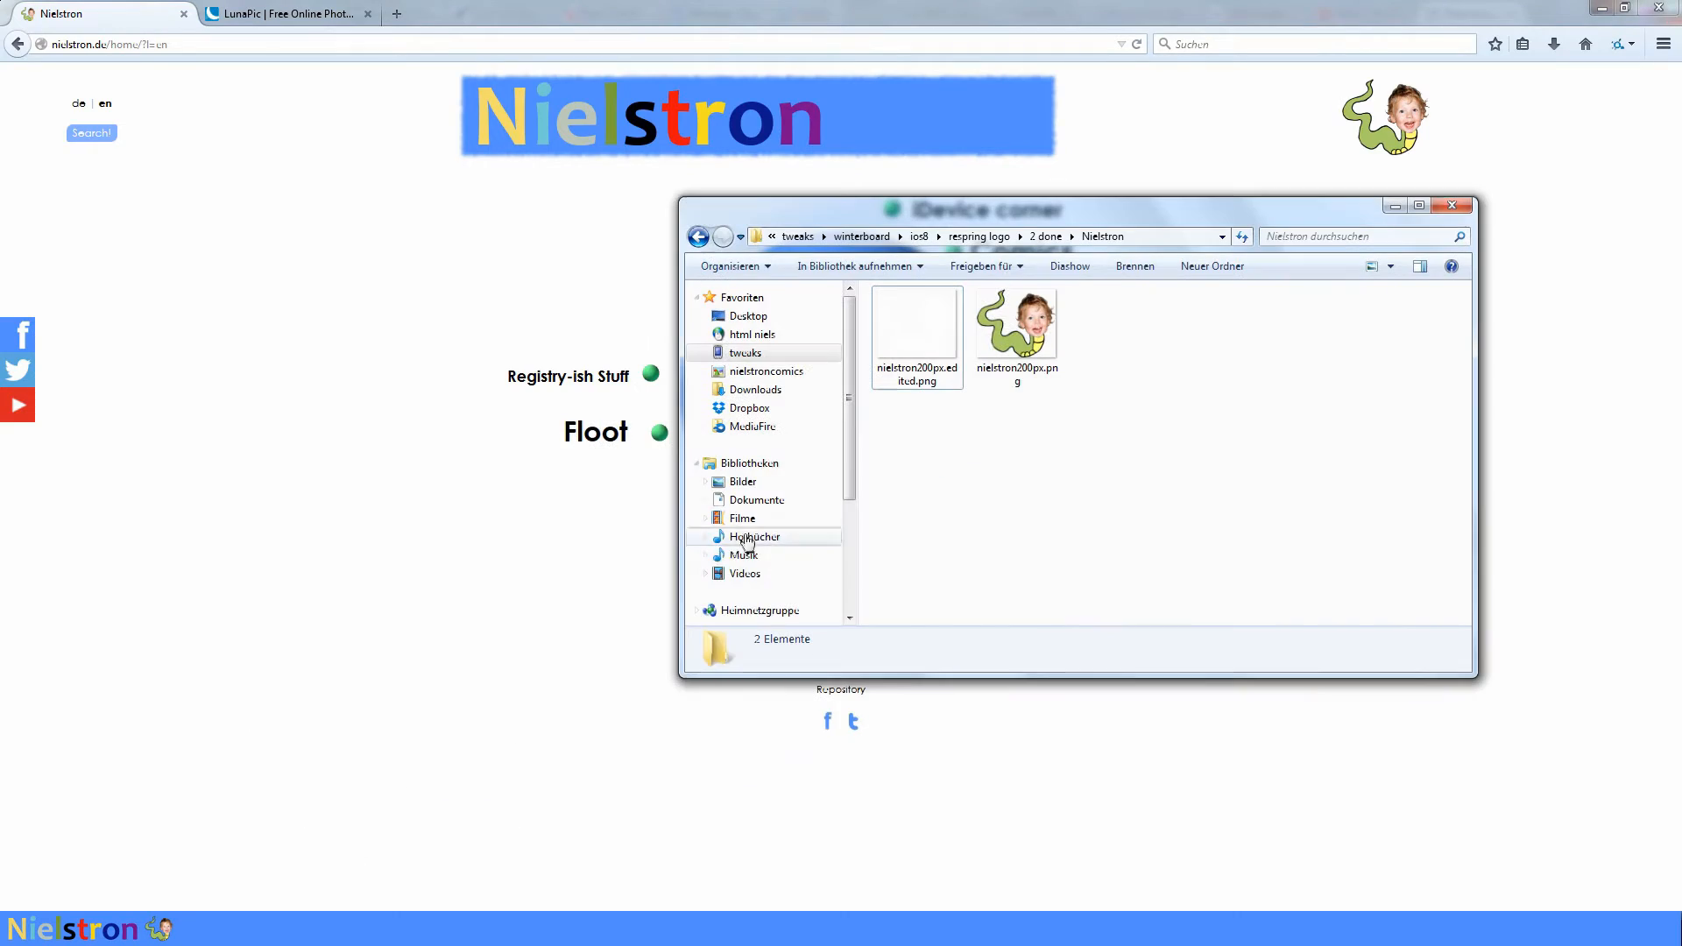
{"action": "double_click", "coordinate": [1047, 354]}
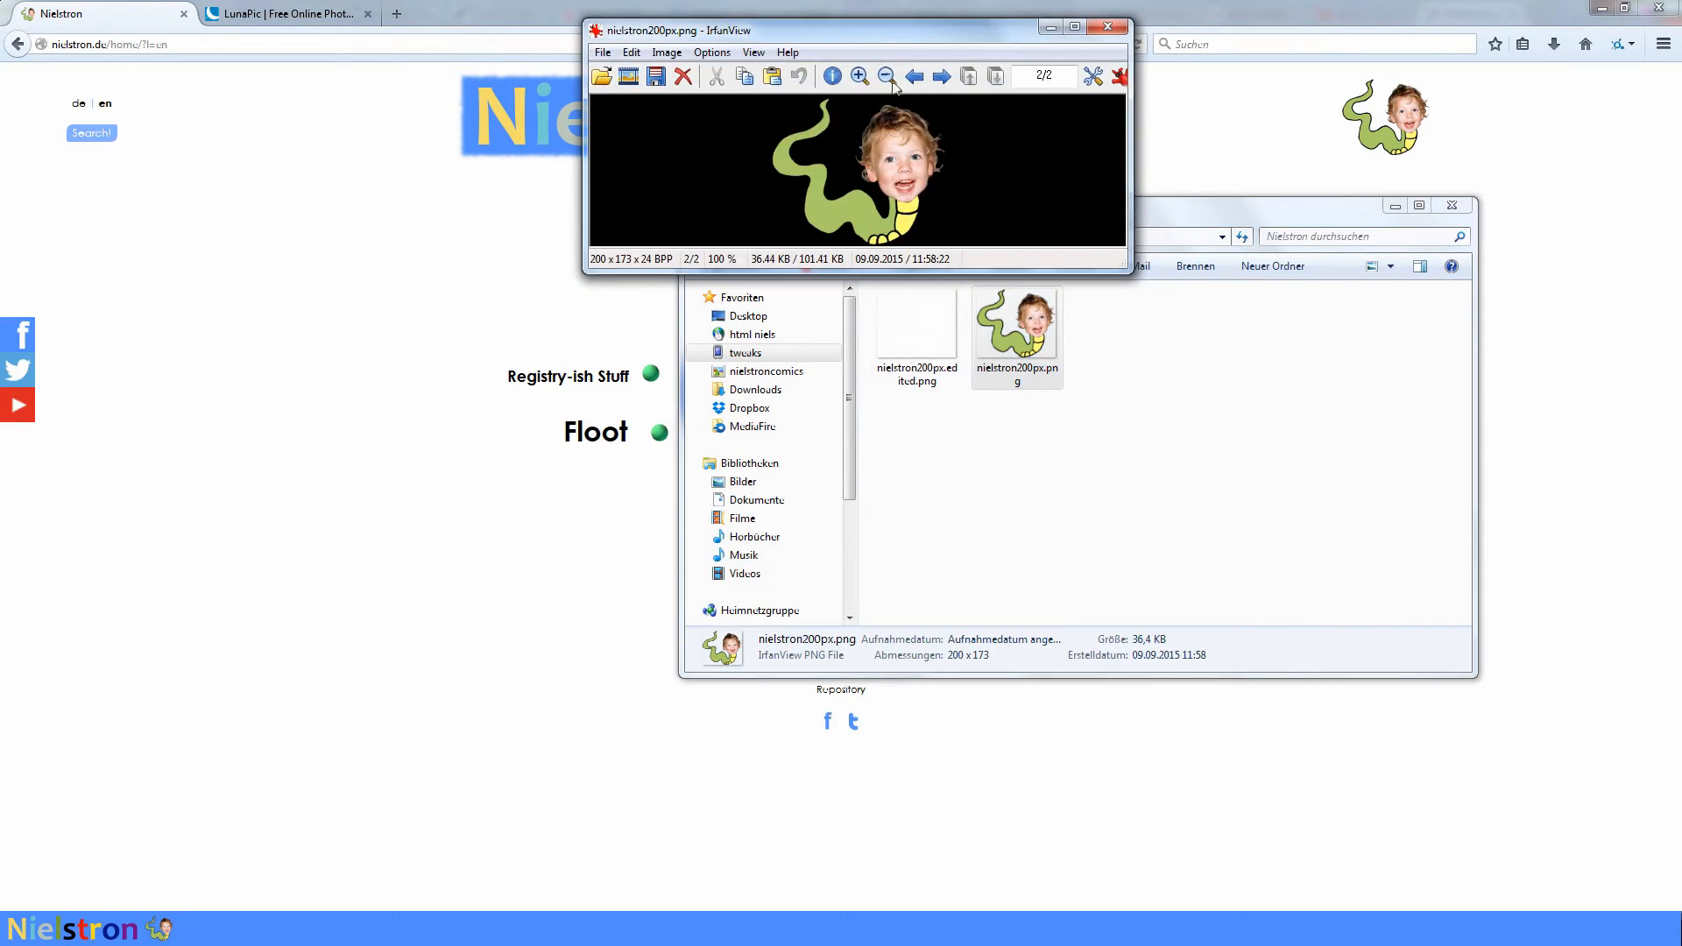
{"action": "left_click_drag", "start_coordinate": [867, 30], "coordinate": [364, 60]}
{"action": "double_click", "coordinate": [917, 329]}
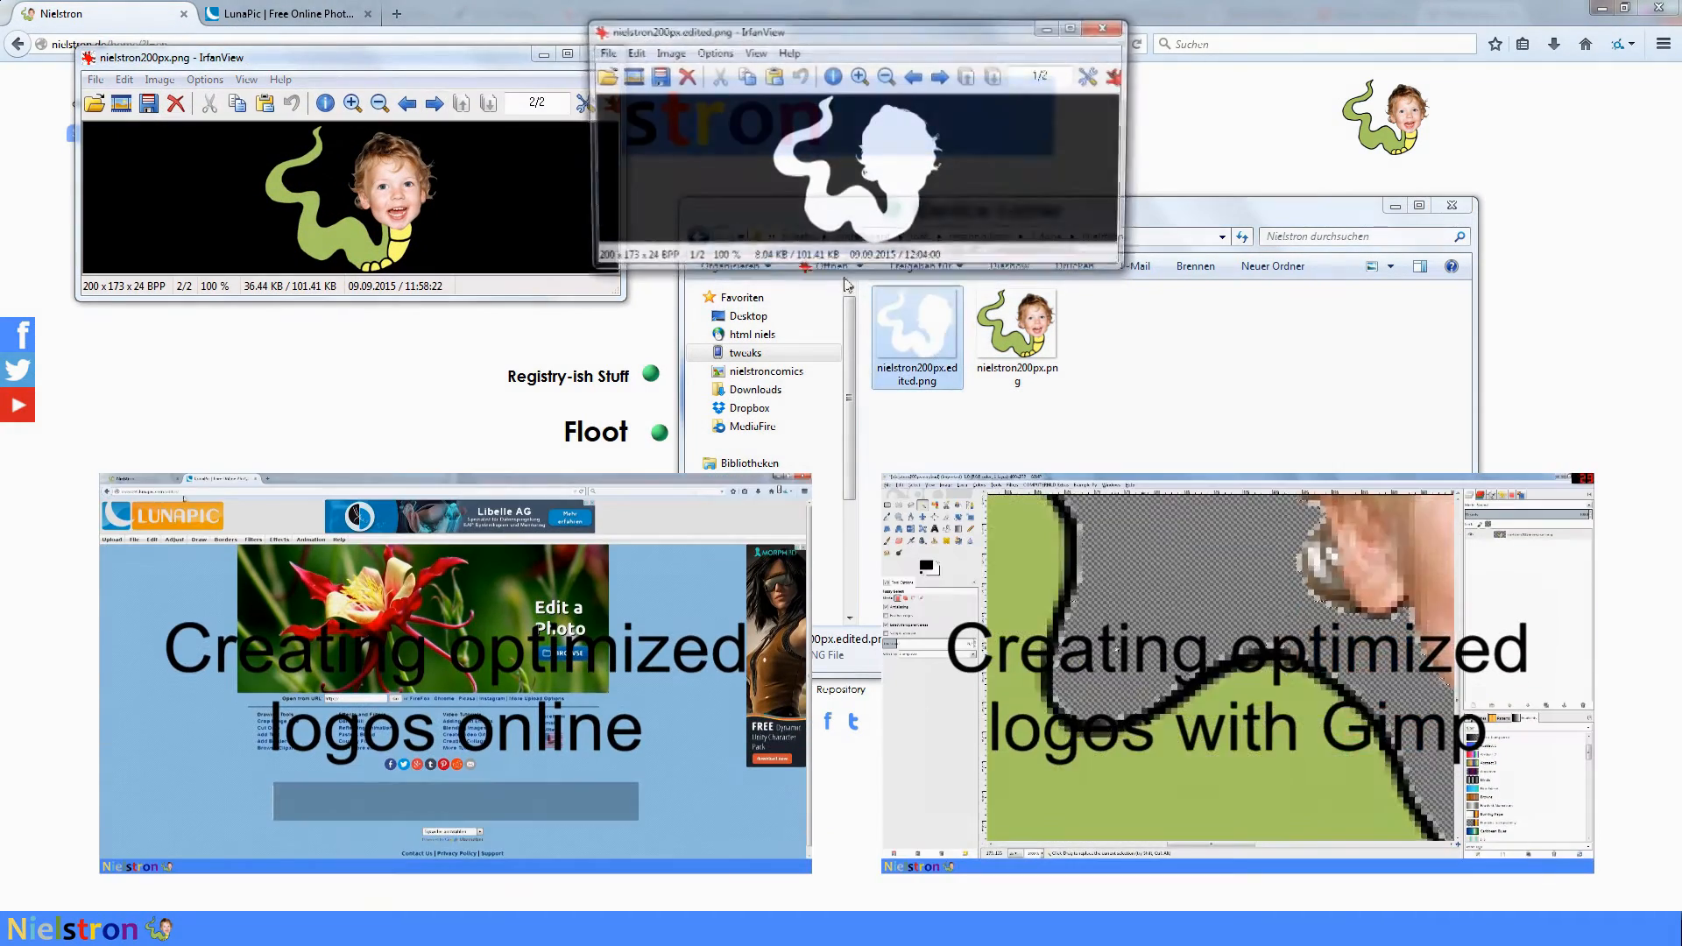
{"action": "left_click_drag", "start_coordinate": [806, 29], "coordinate": [938, 82]}
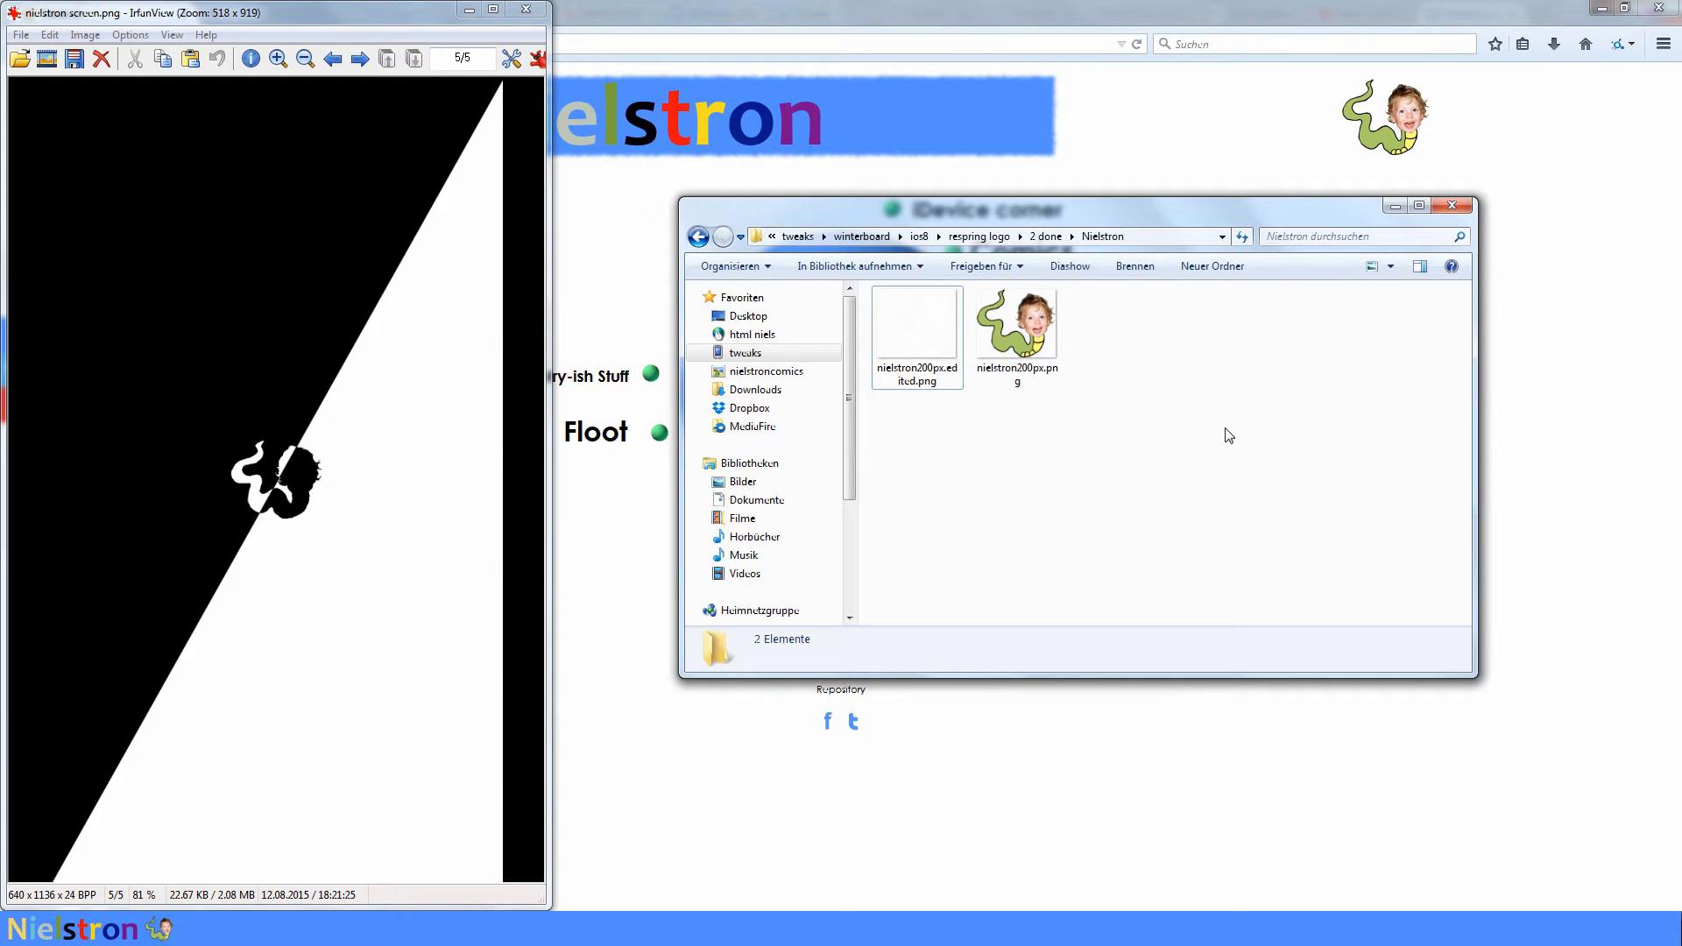
{"action": "key", "text": "Escape"}
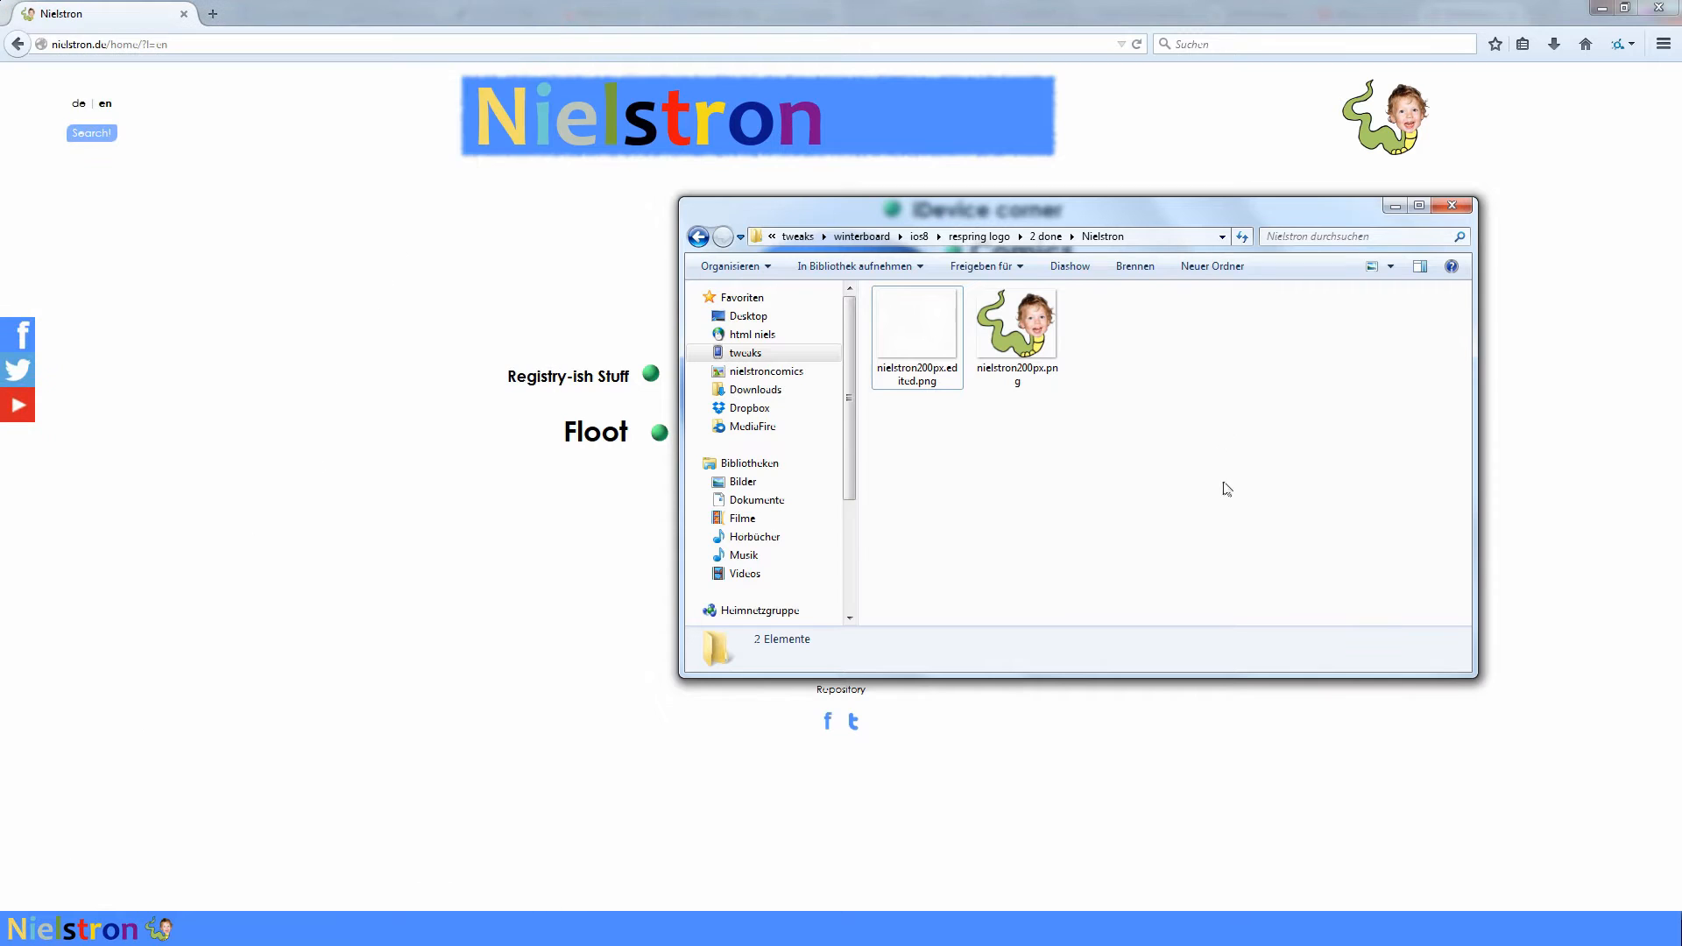
- Create a folder named "Nielstron Bootlogo.theme" inside the Nielstron folder
{"action": "right_click", "coordinate": [1123, 350]}
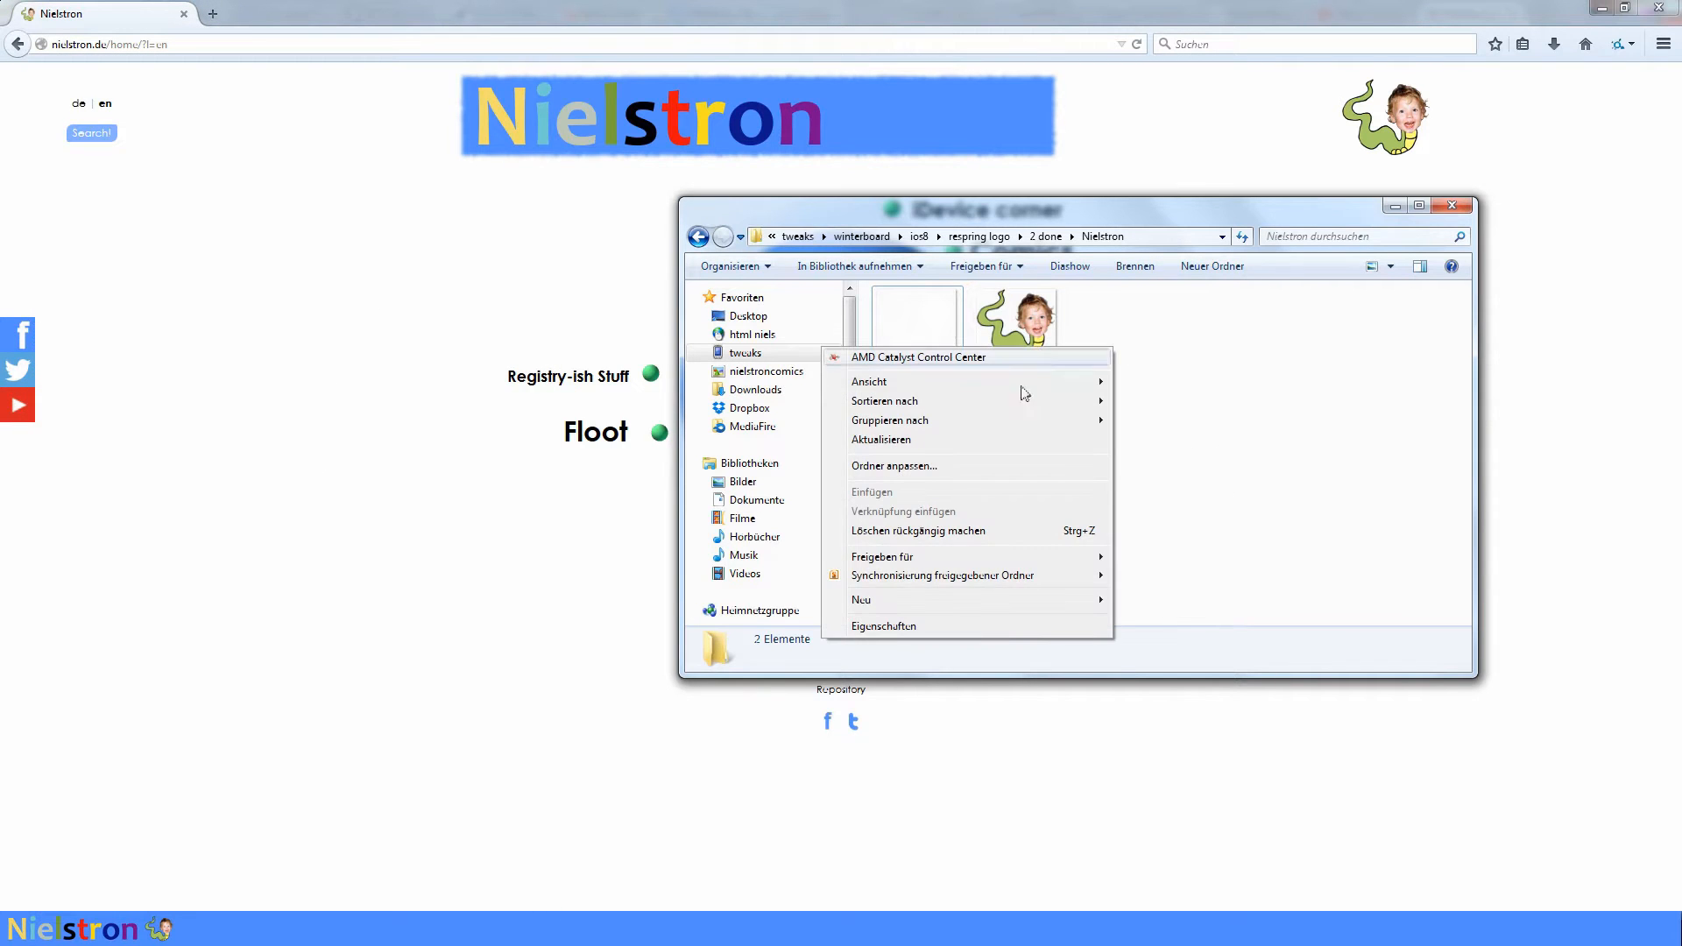
{"action": "mouse_move", "coordinate": [971, 601]}
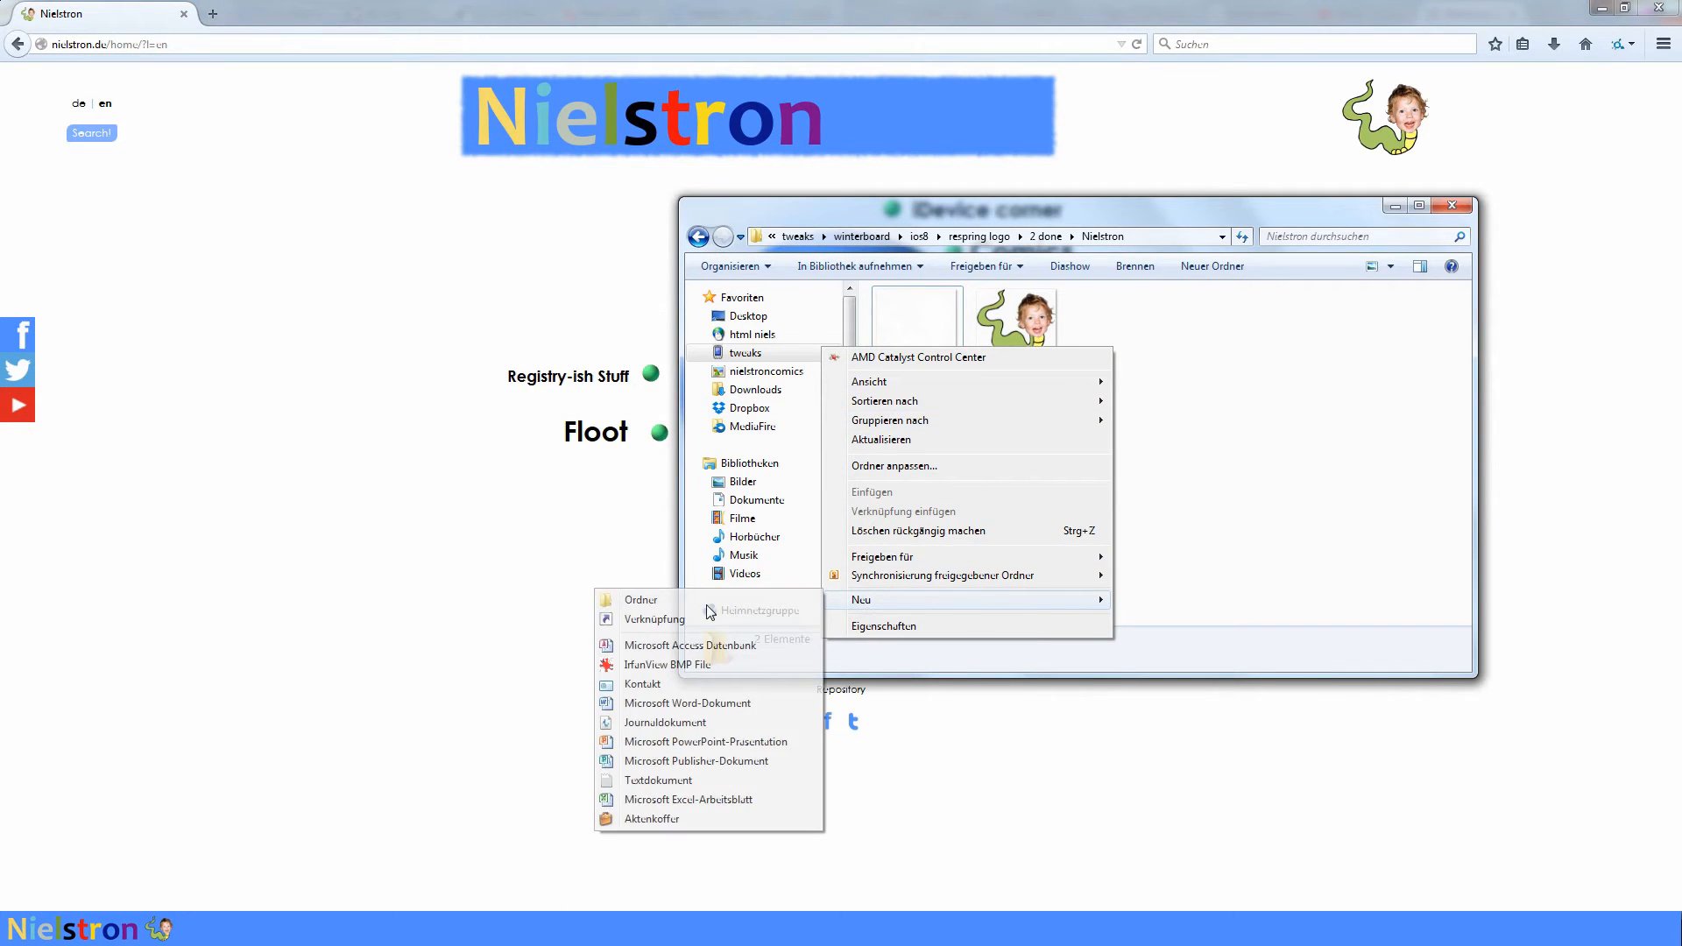
{"action": "left_click", "coordinate": [706, 604]}
{"action": "type", "text": "N"}
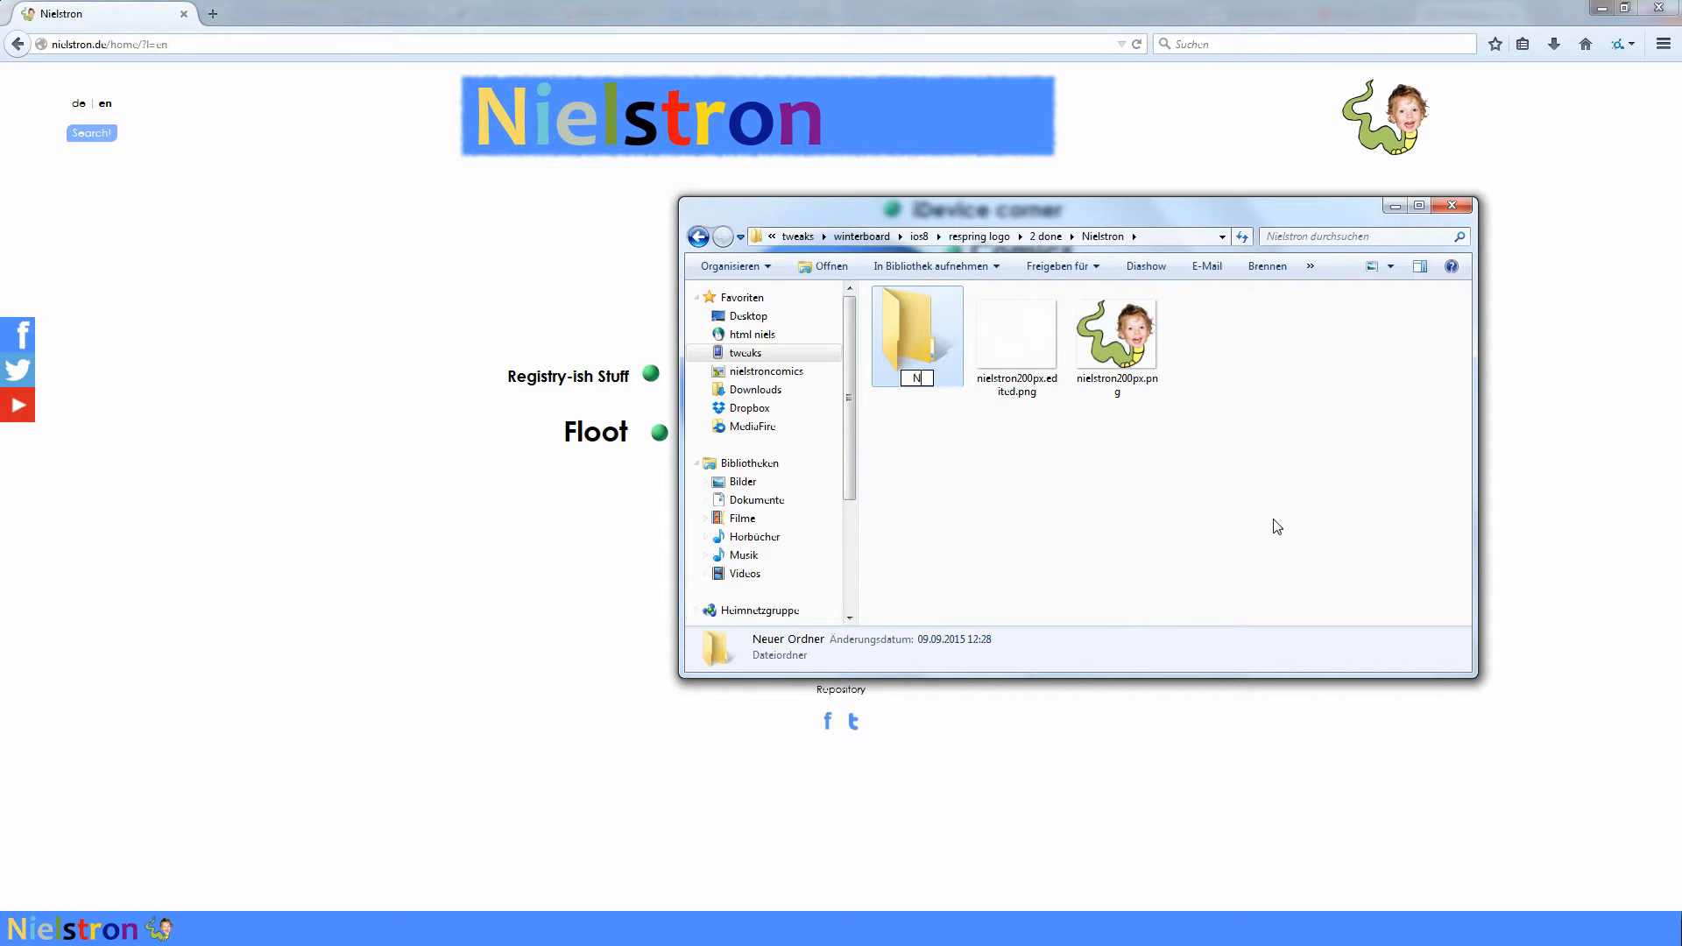
{"action": "type", "text": "ielstron Bootlogo.theme"}
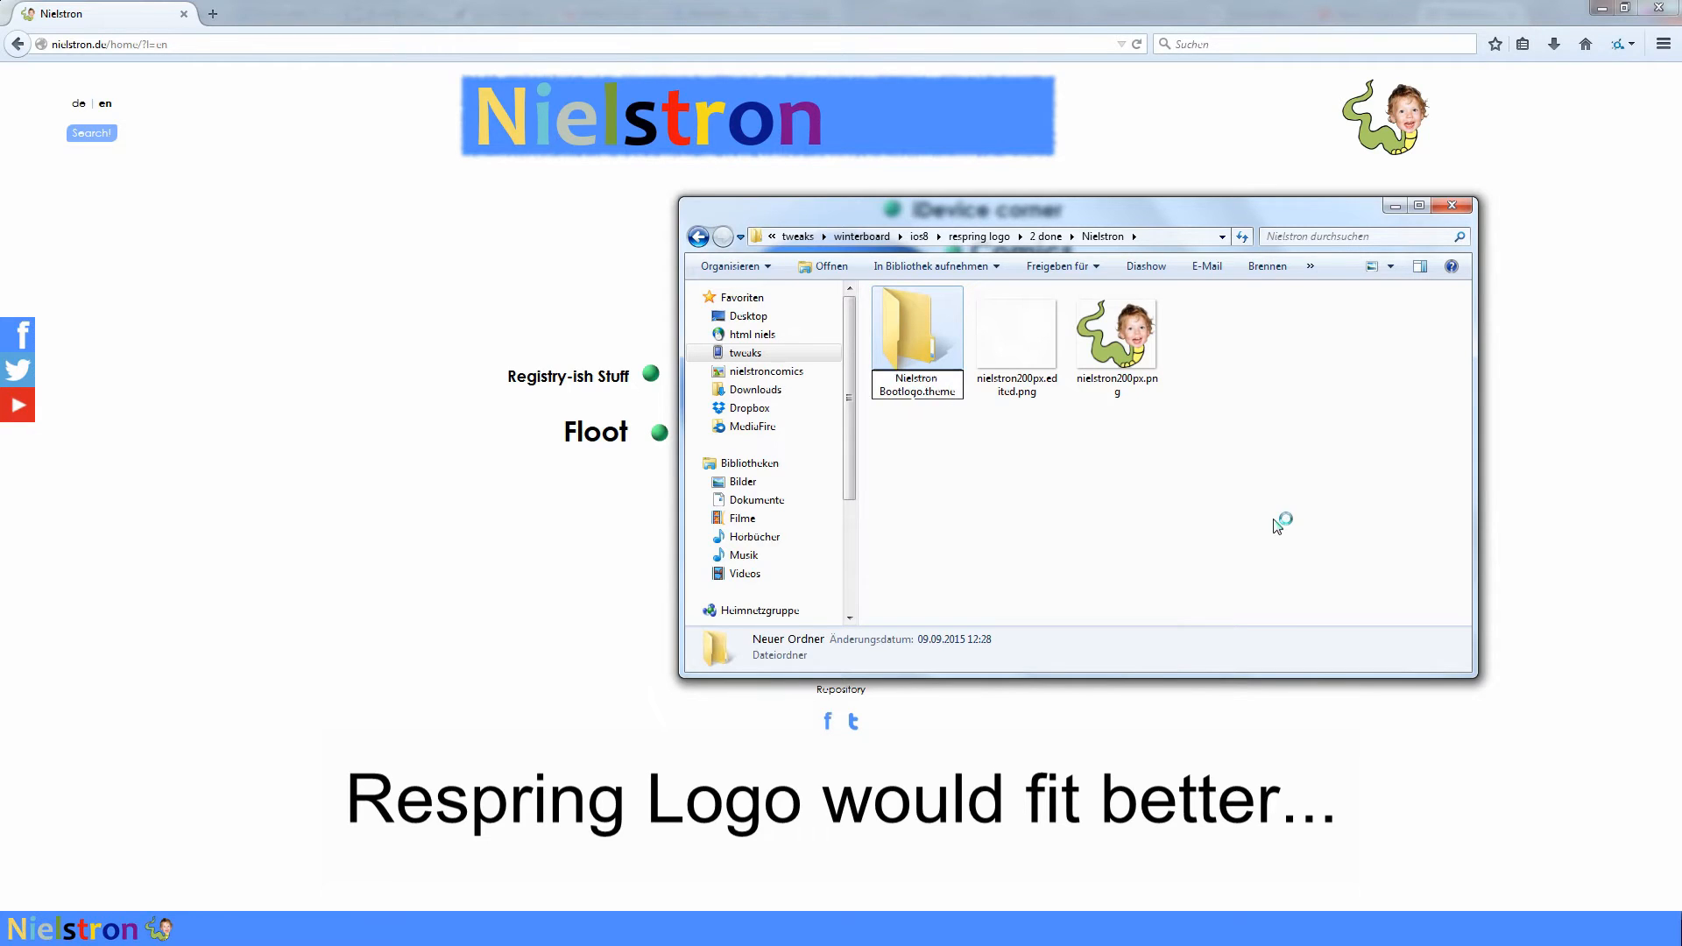
{"action": "key", "text": "Return"}
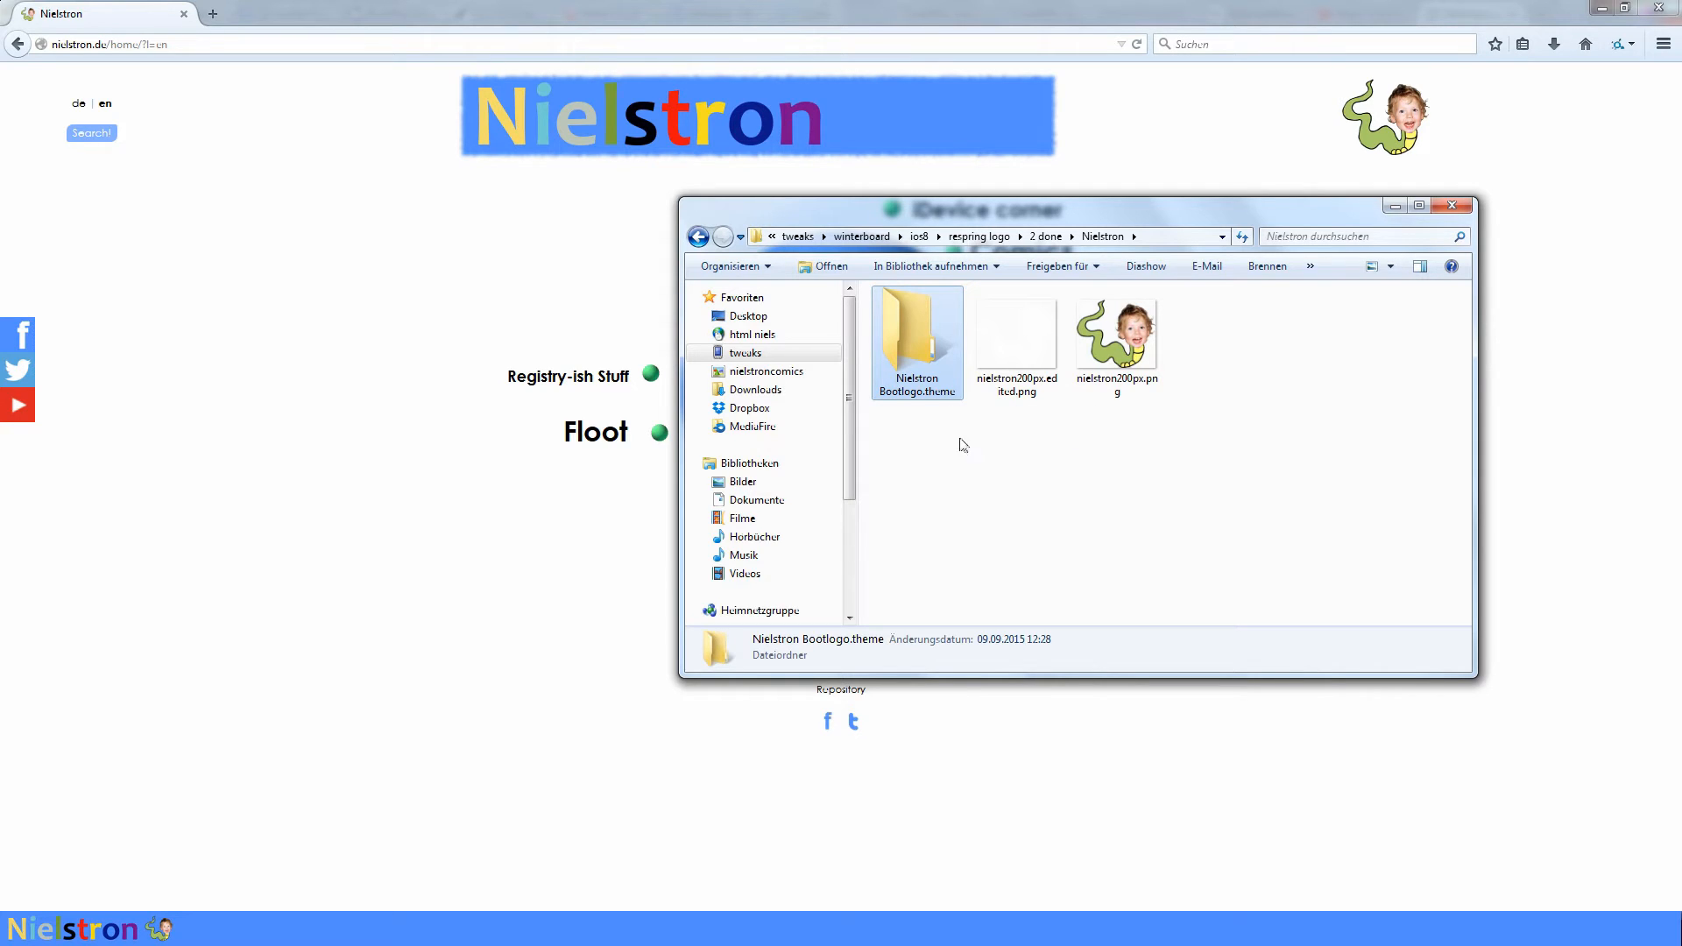
{"action": "left_click", "coordinate": [977, 460]}
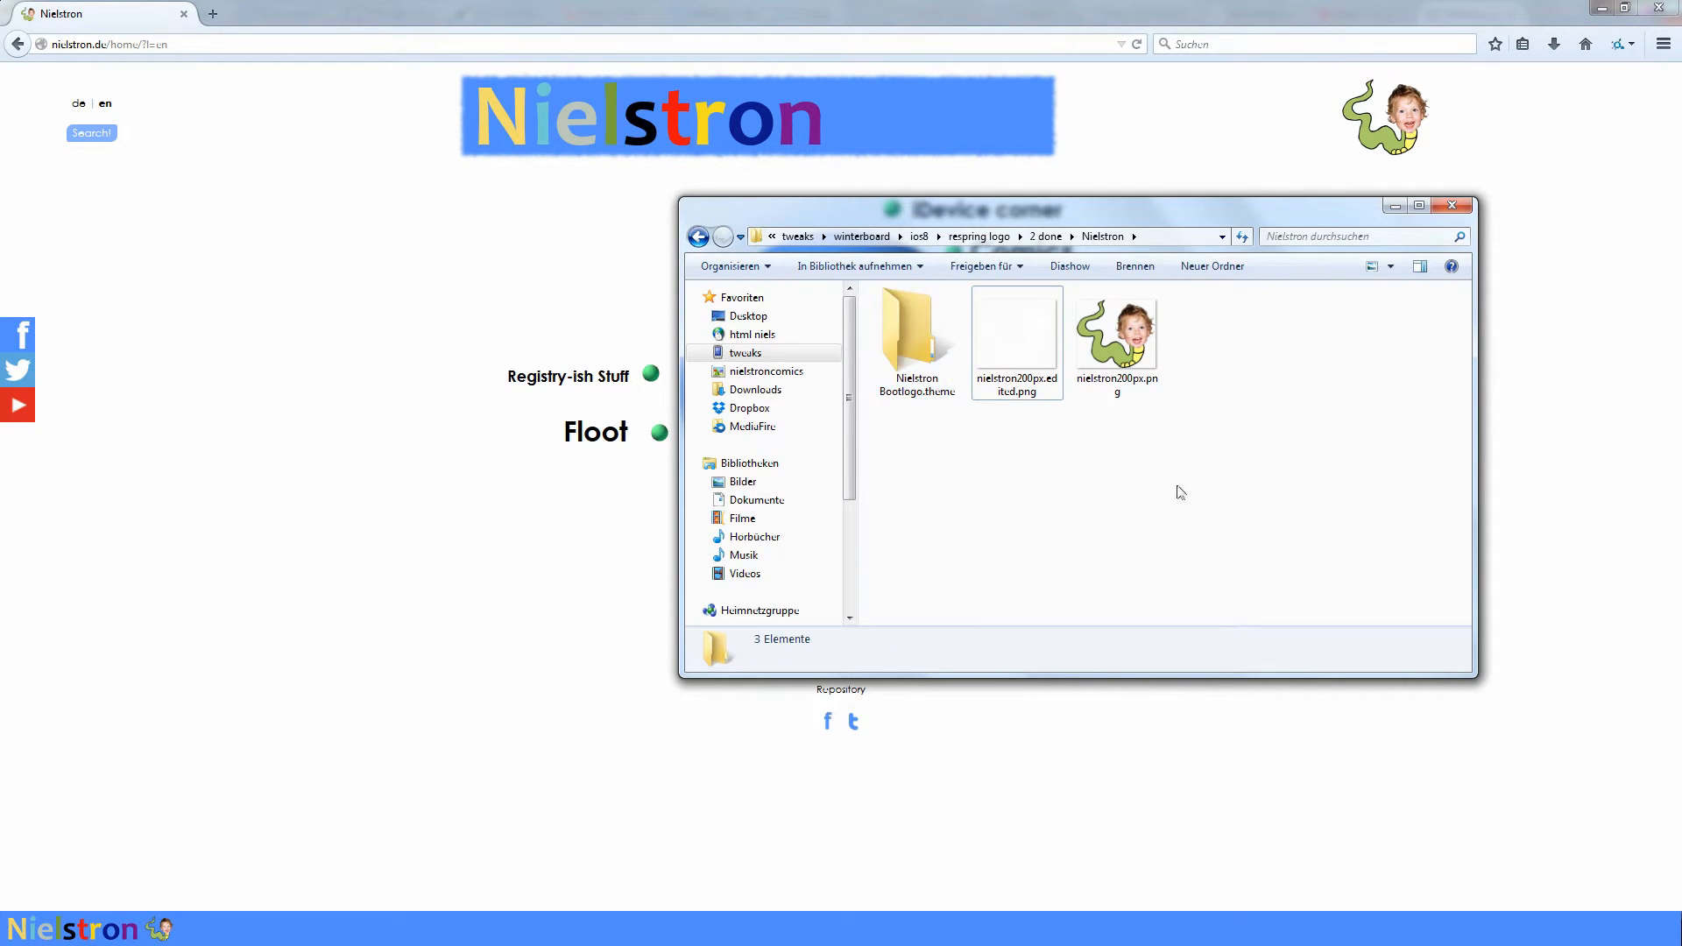
- Open nielstron200px.edited.png from the Nielstron folder in GIMP
{"action": "right_click", "coordinate": [1028, 351]}
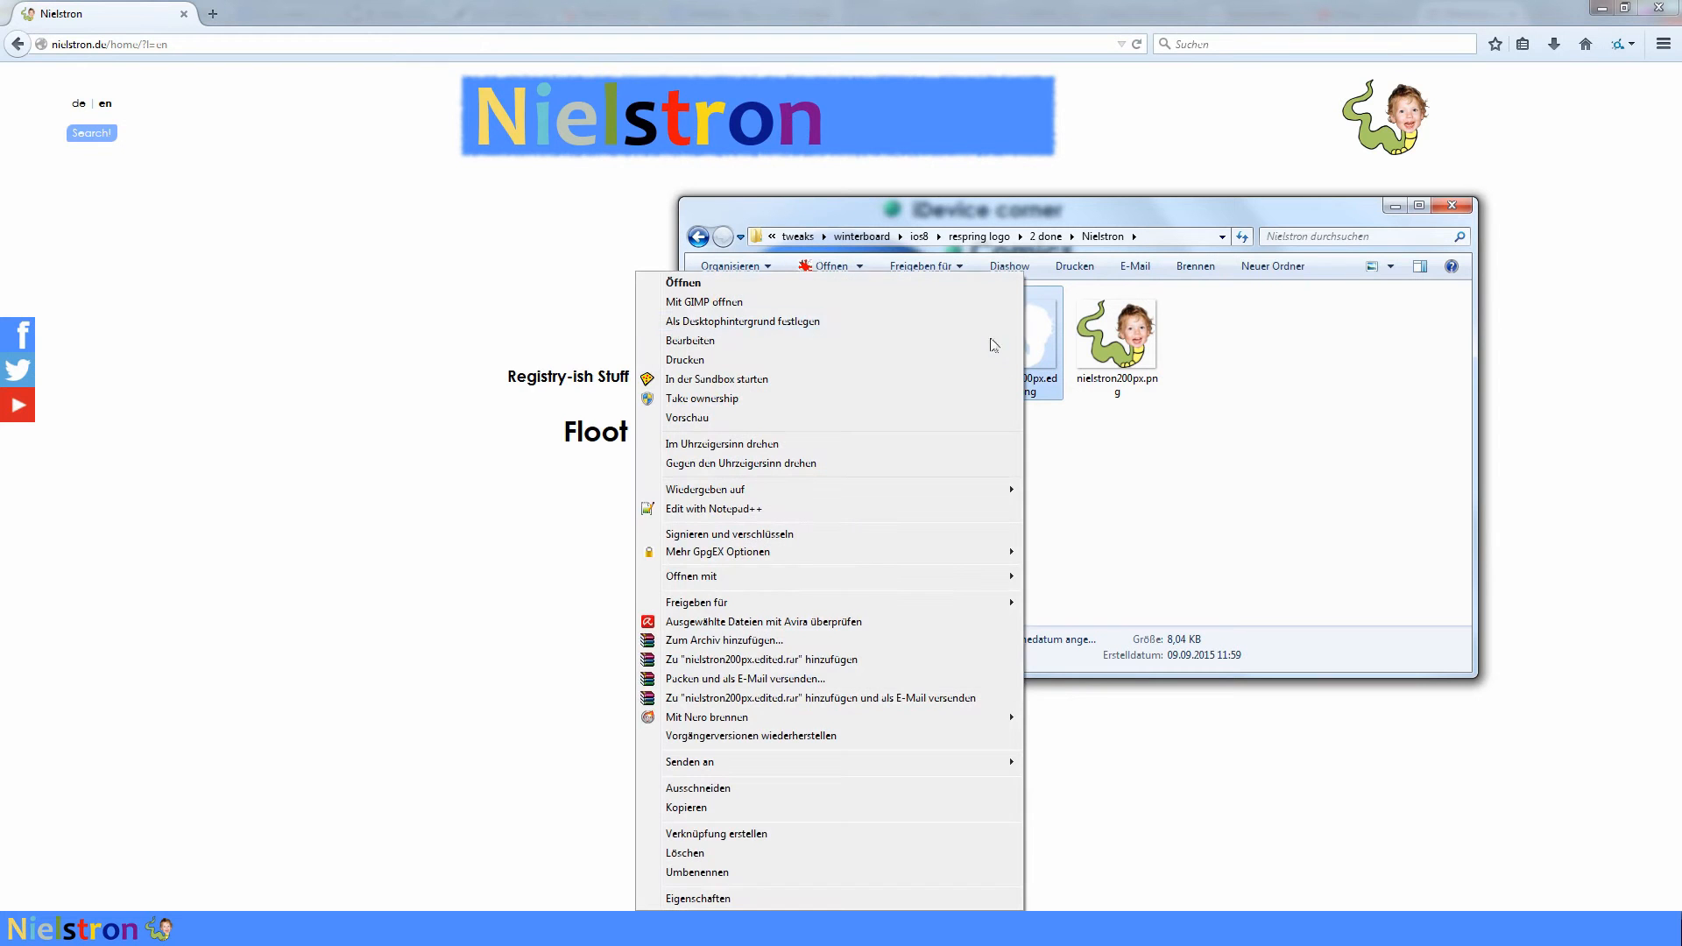
{"action": "left_click", "coordinate": [831, 302]}
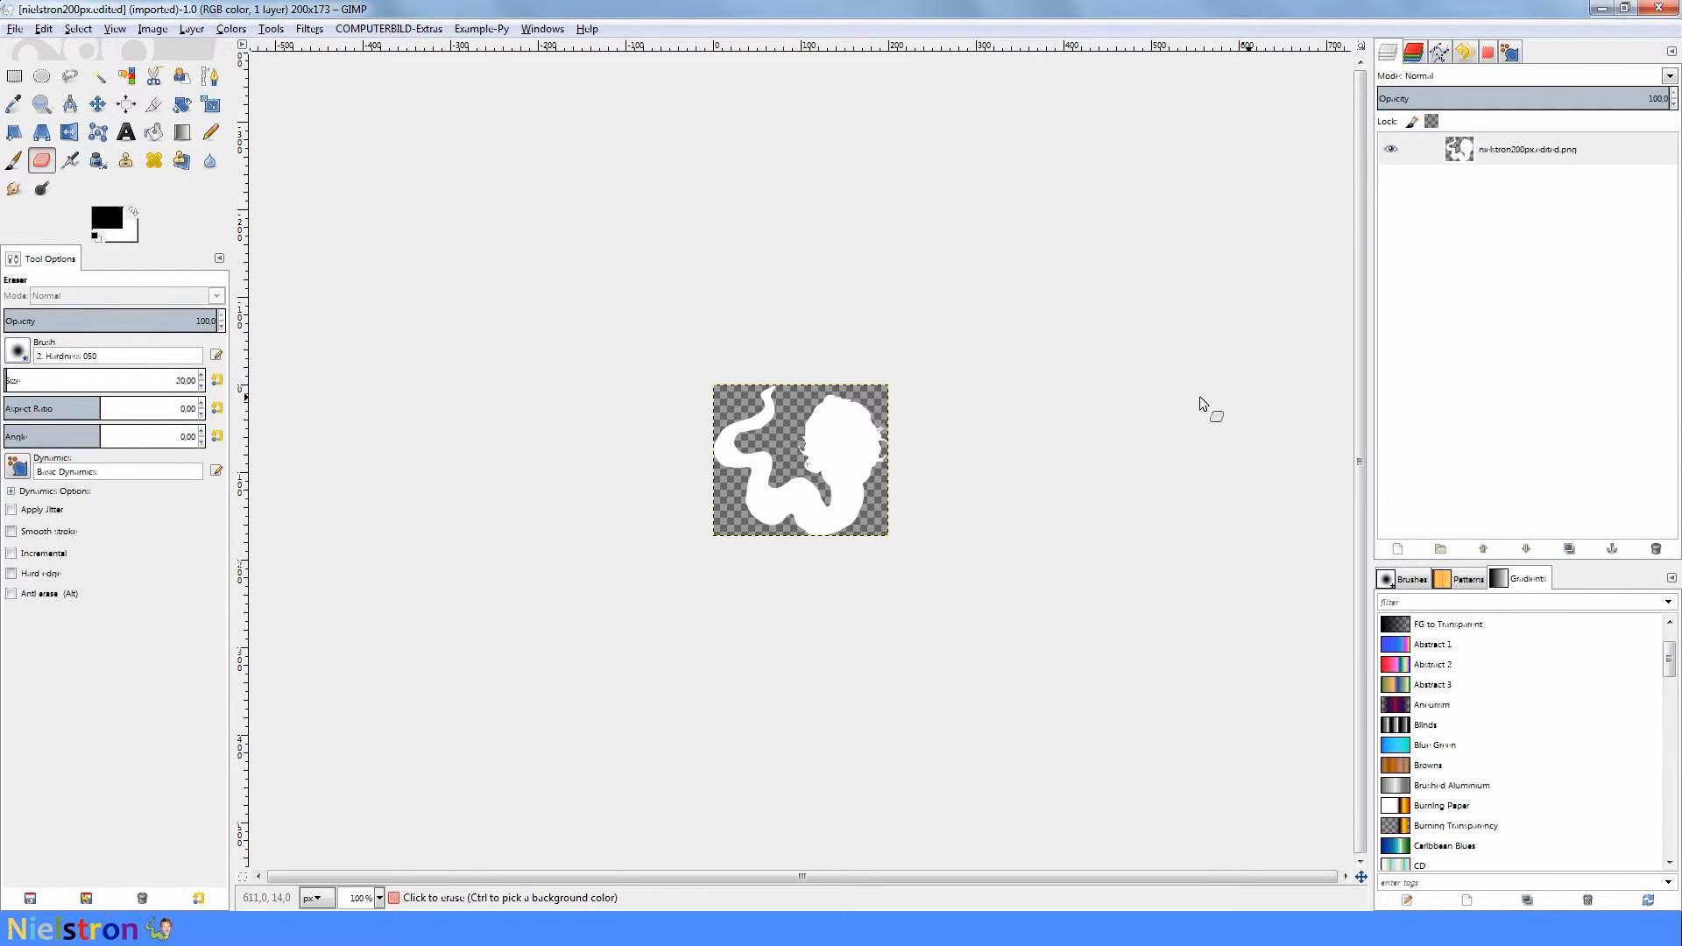
- Try scaling the logo image to a width of 129 px and undo the scaling
{"action": "left_click", "coordinate": [152, 28]}
{"action": "left_click", "coordinate": [191, 185]}
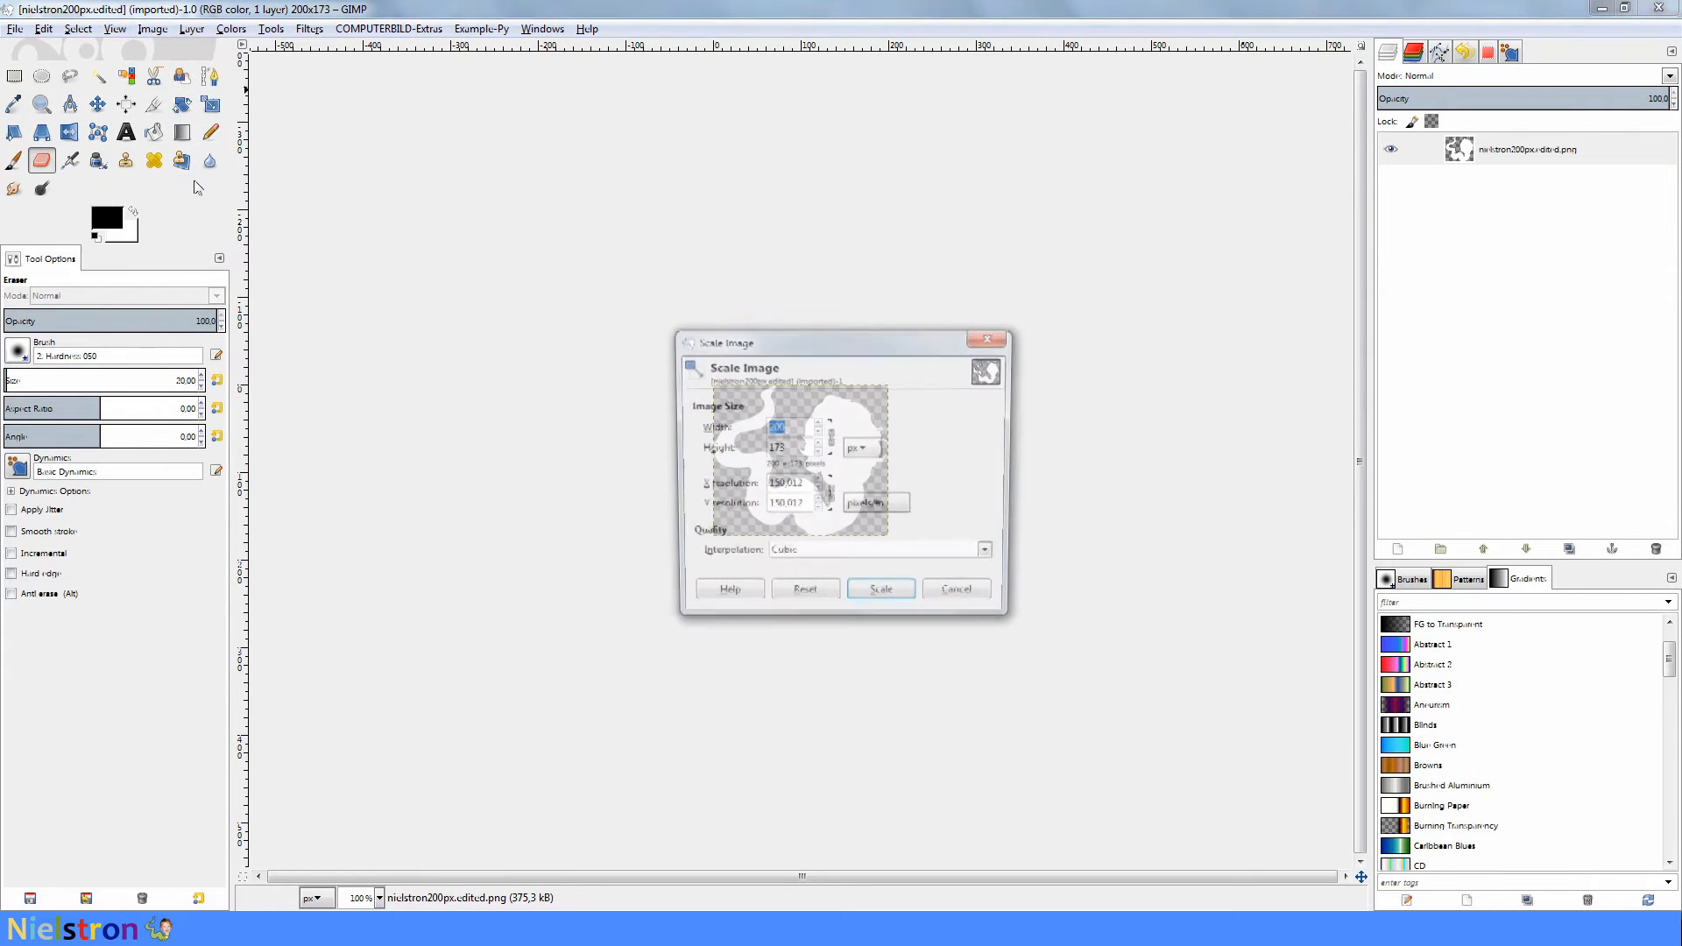
{"action": "type", "text": "129"}
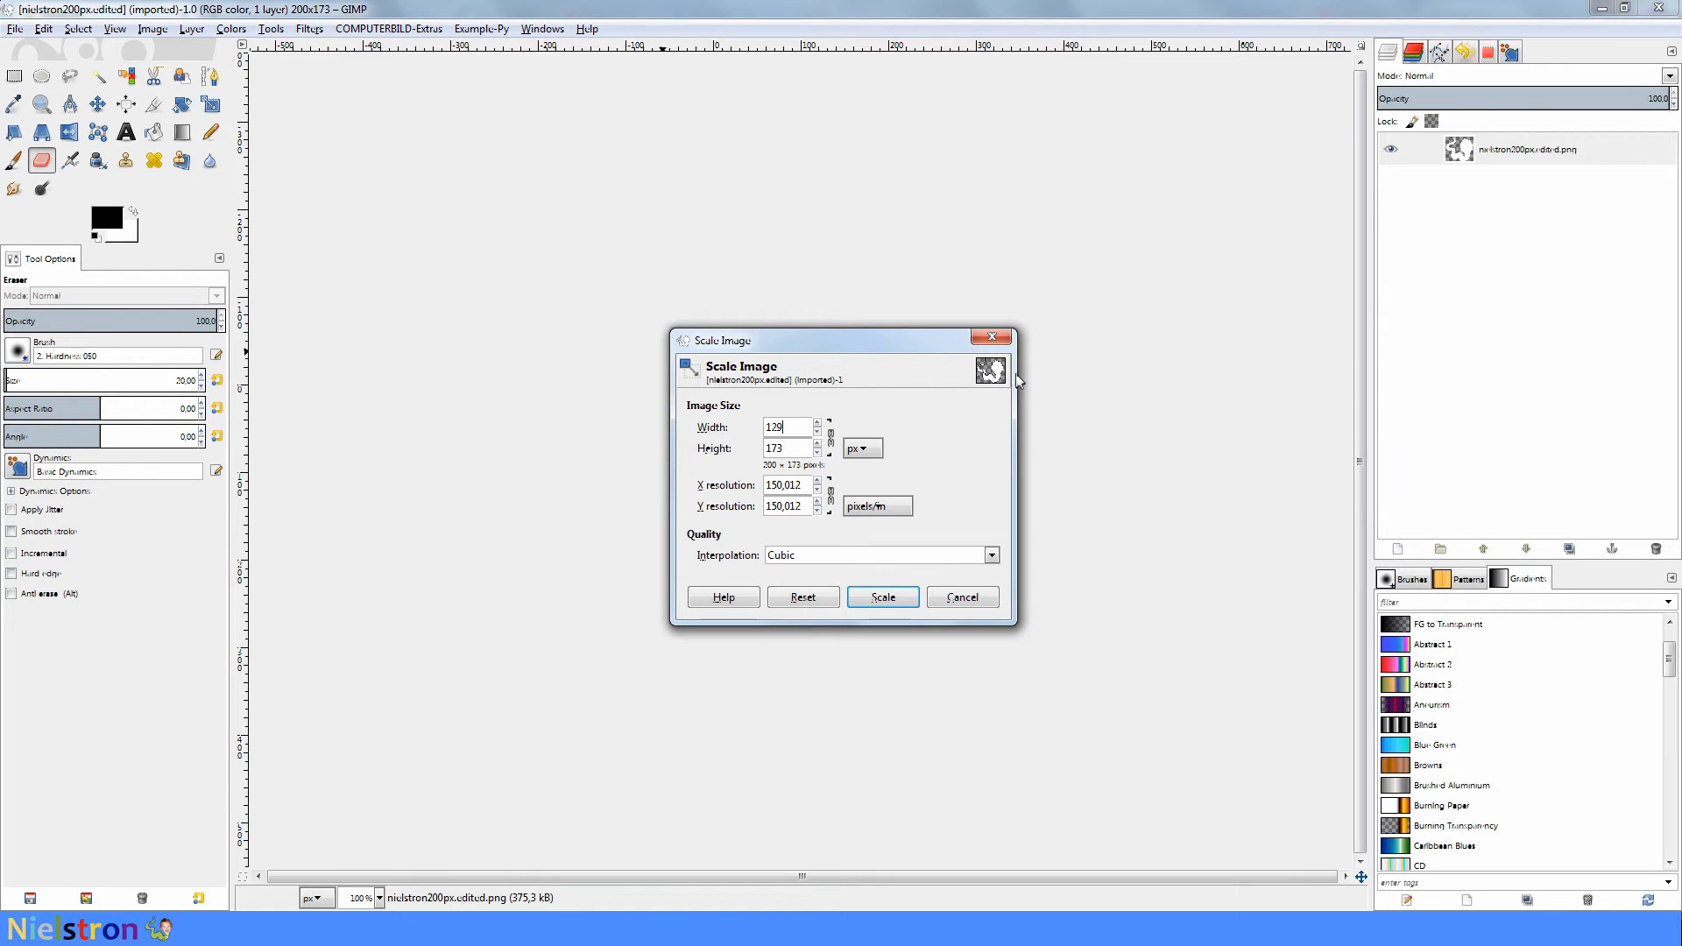
{"action": "left_click", "coordinate": [883, 594]}
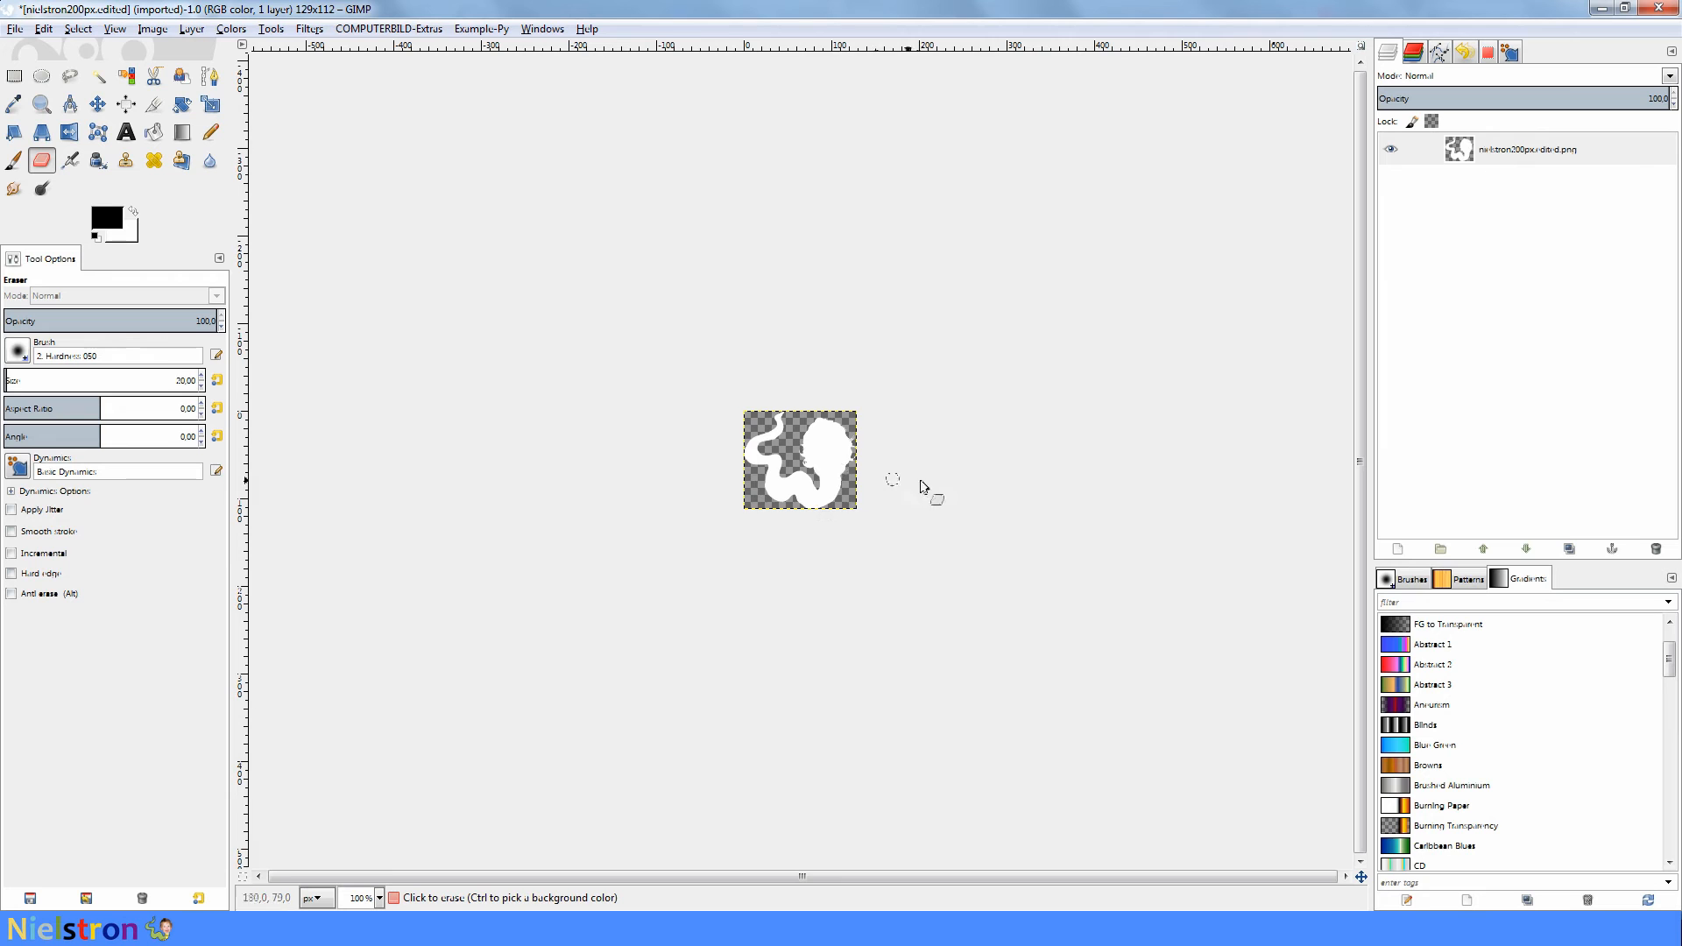
{"action": "scroll", "coordinate": [937, 491], "scroll_direction": "up", "scroll_amount": 3}
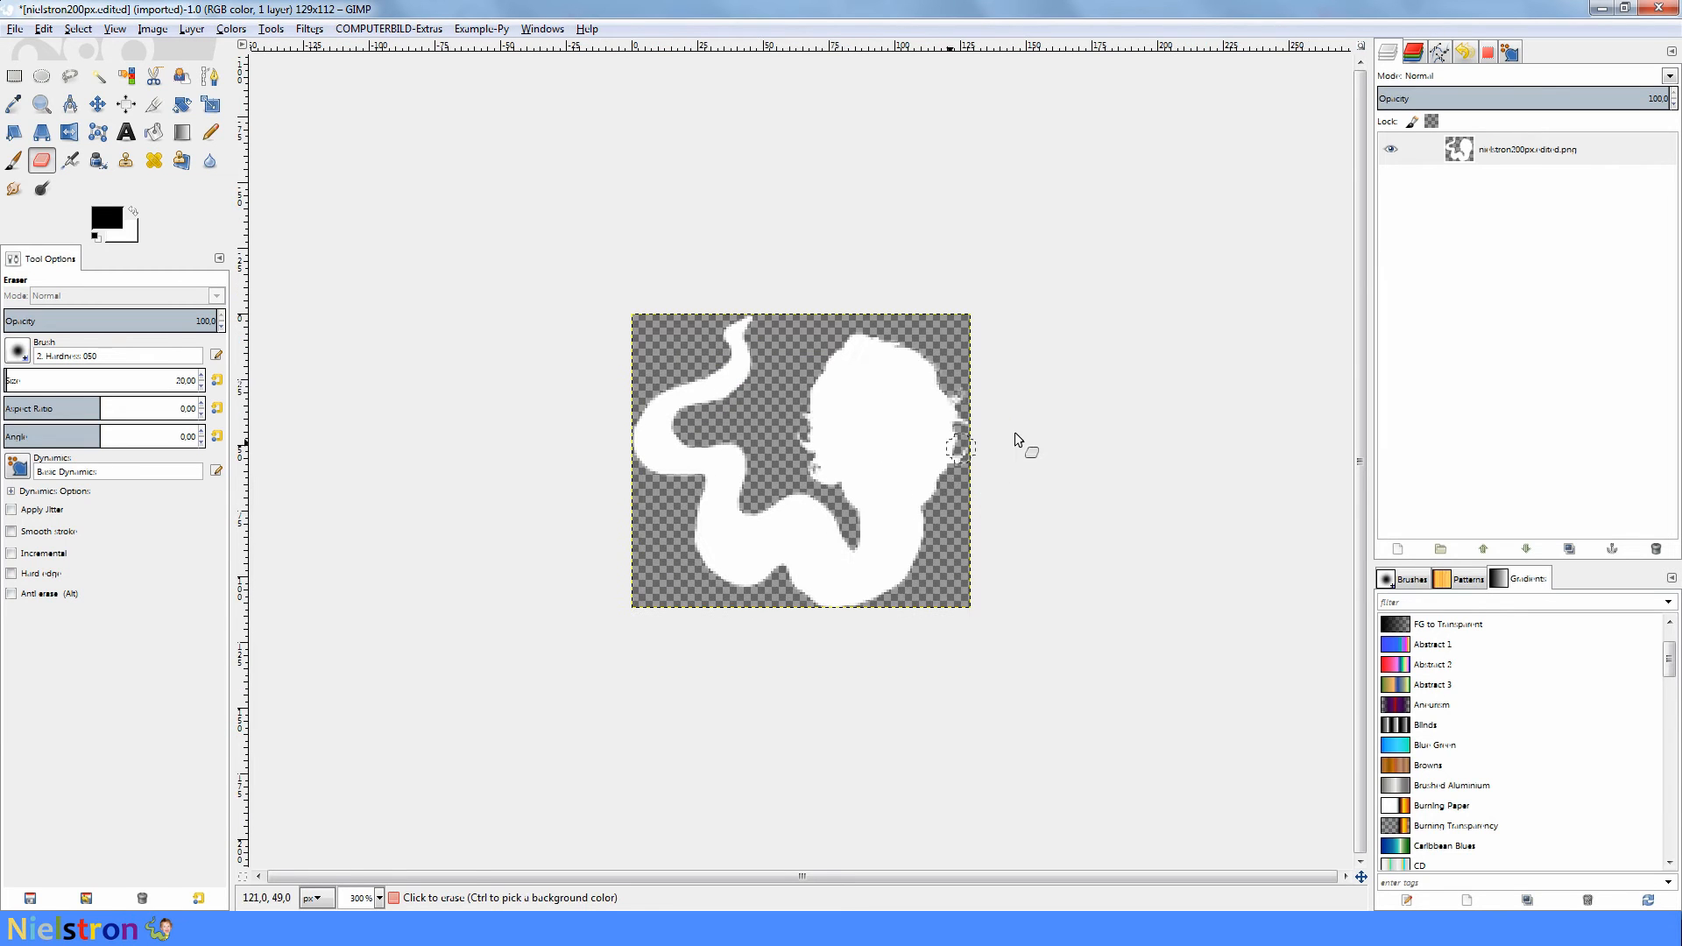
{"action": "key", "text": "ctrl+z"}
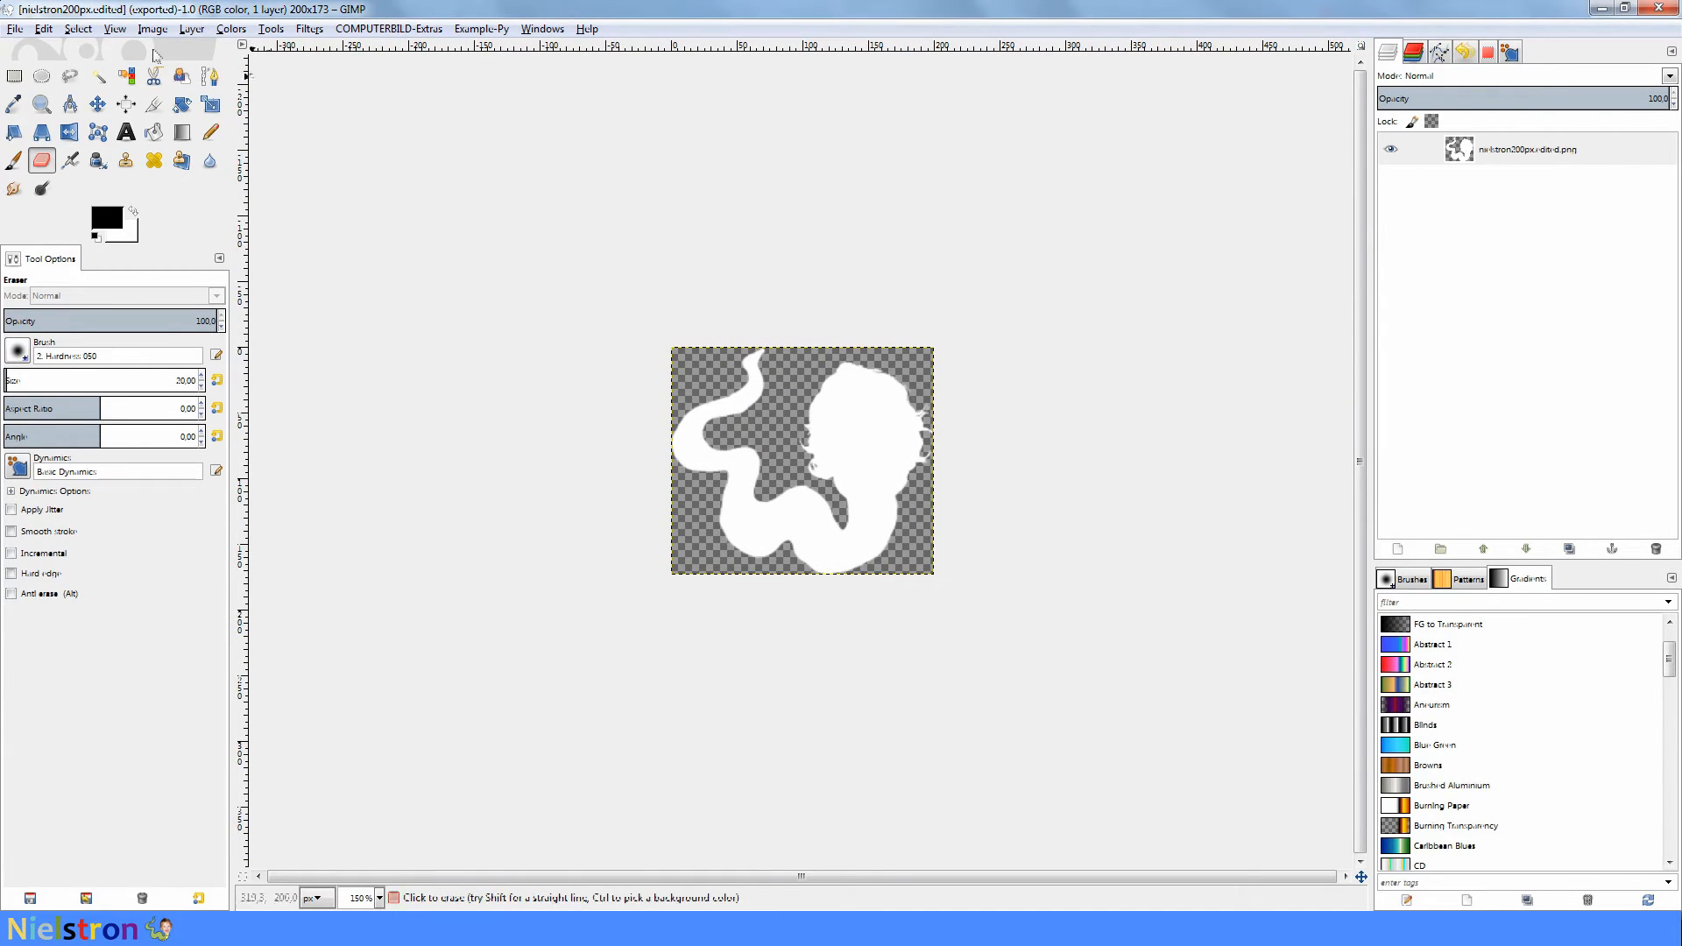
{"action": "left_click", "coordinate": [15, 28]}
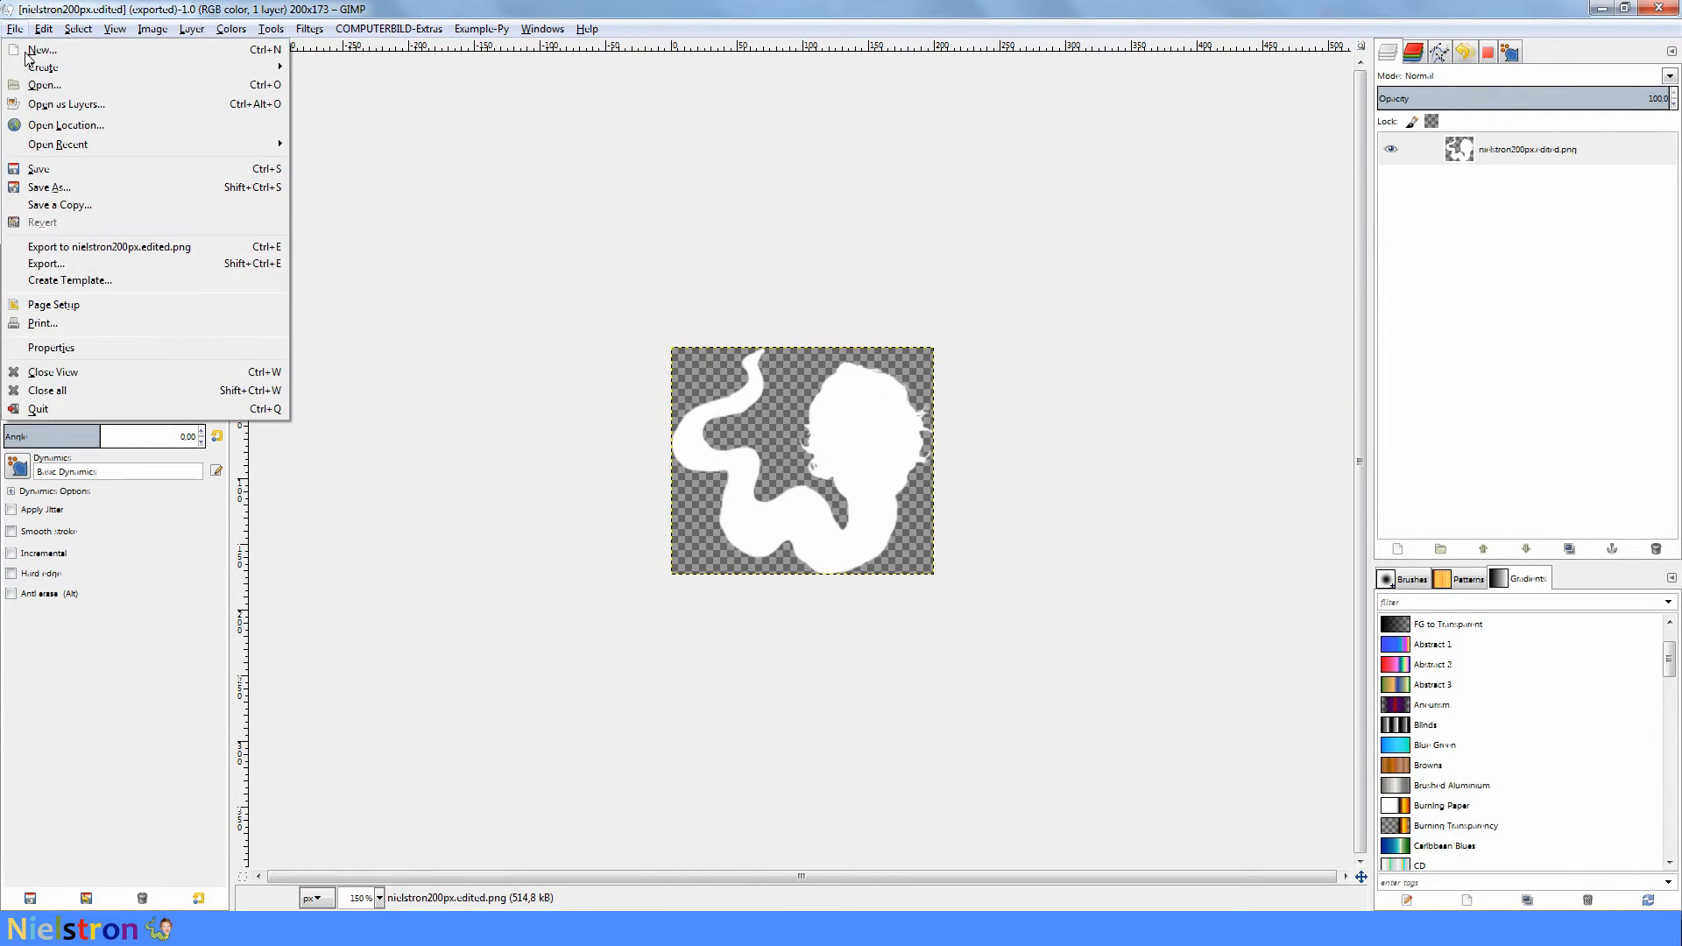
{"action": "left_click", "coordinate": [45, 262]}
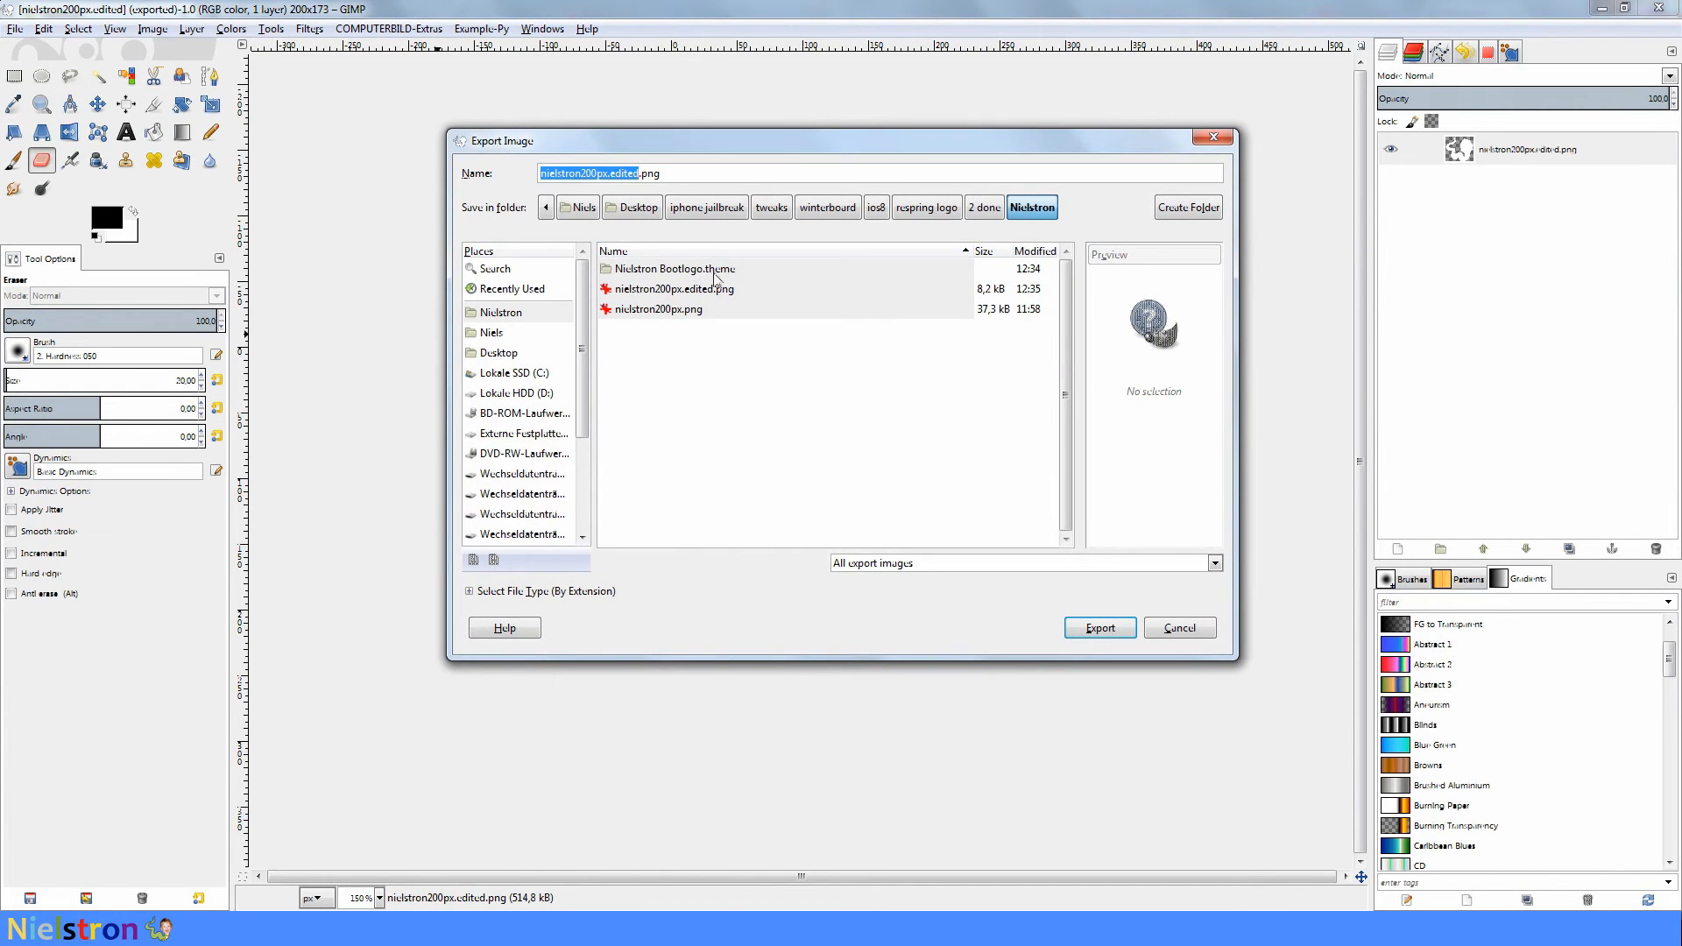
{"action": "double_click", "coordinate": [691, 272]}
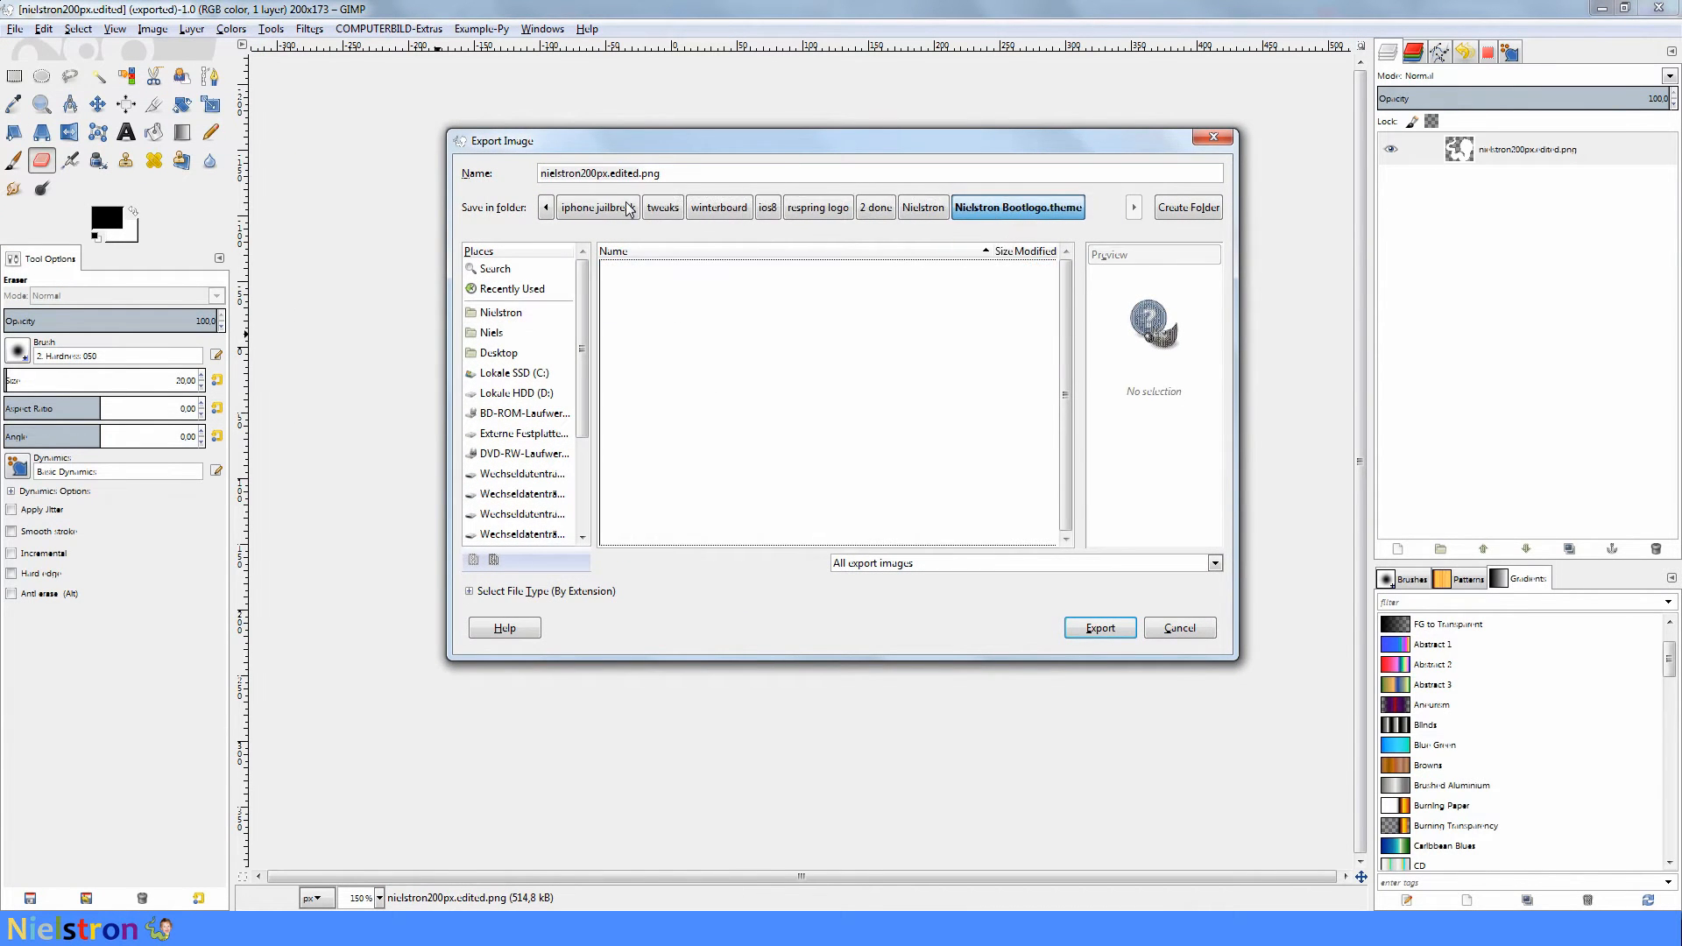
{"action": "left_click_drag", "start_coordinate": [581, 173], "coordinate": [525, 171]}
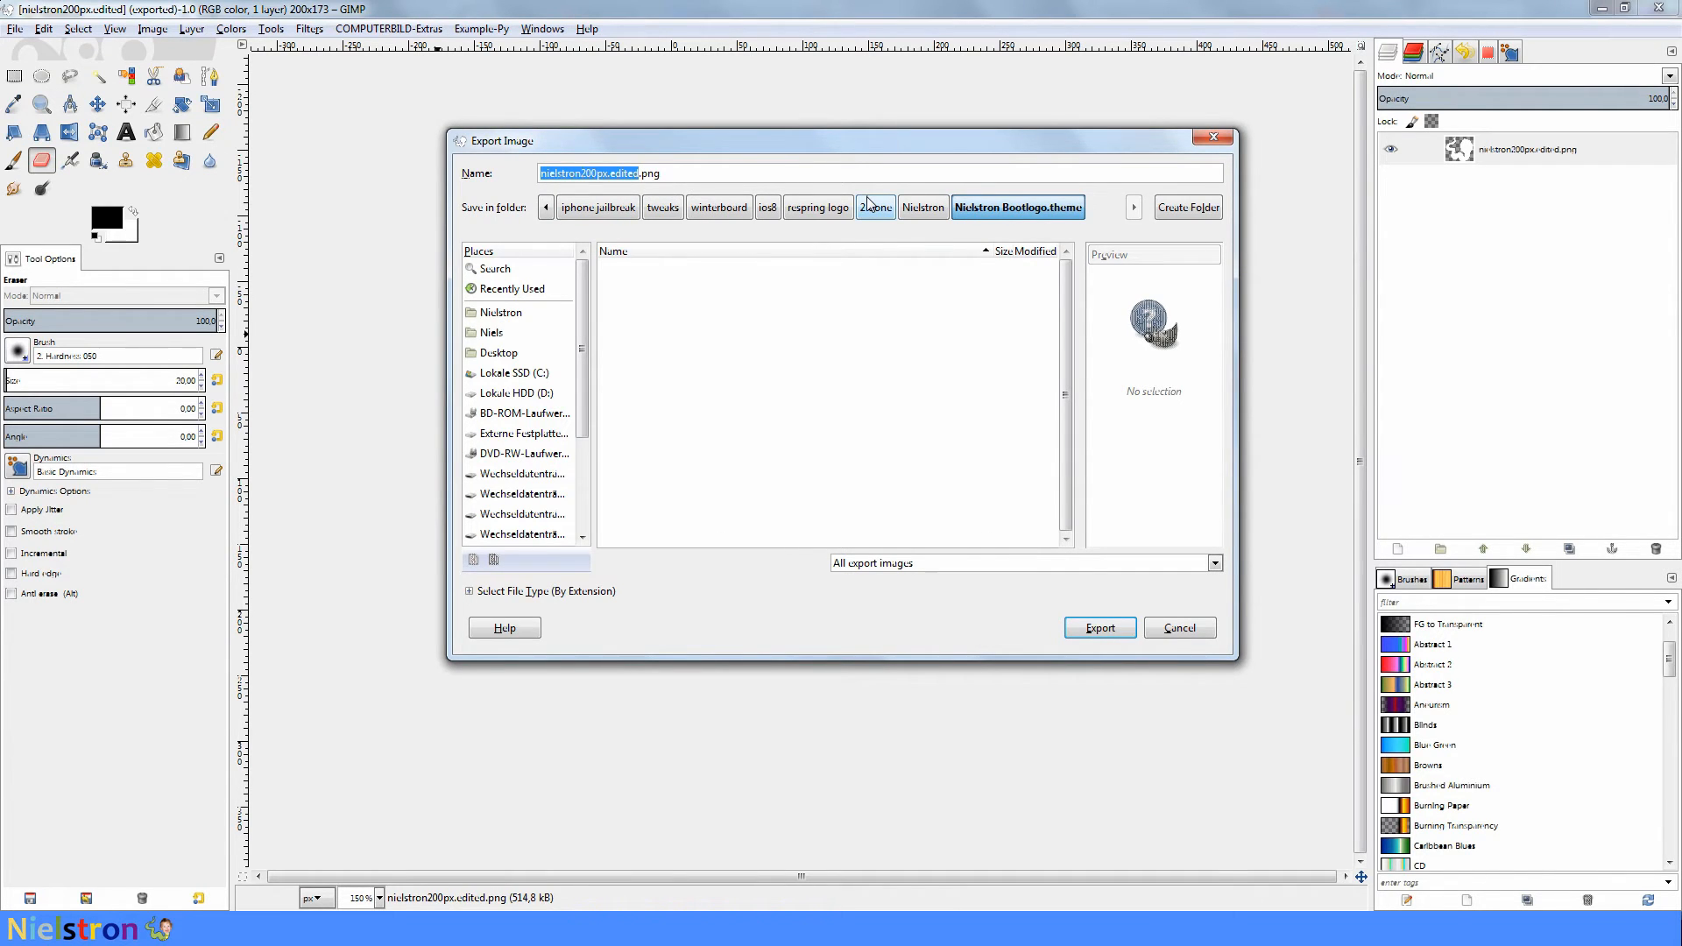
{"action": "type", "text": "apple-logo@2x"}
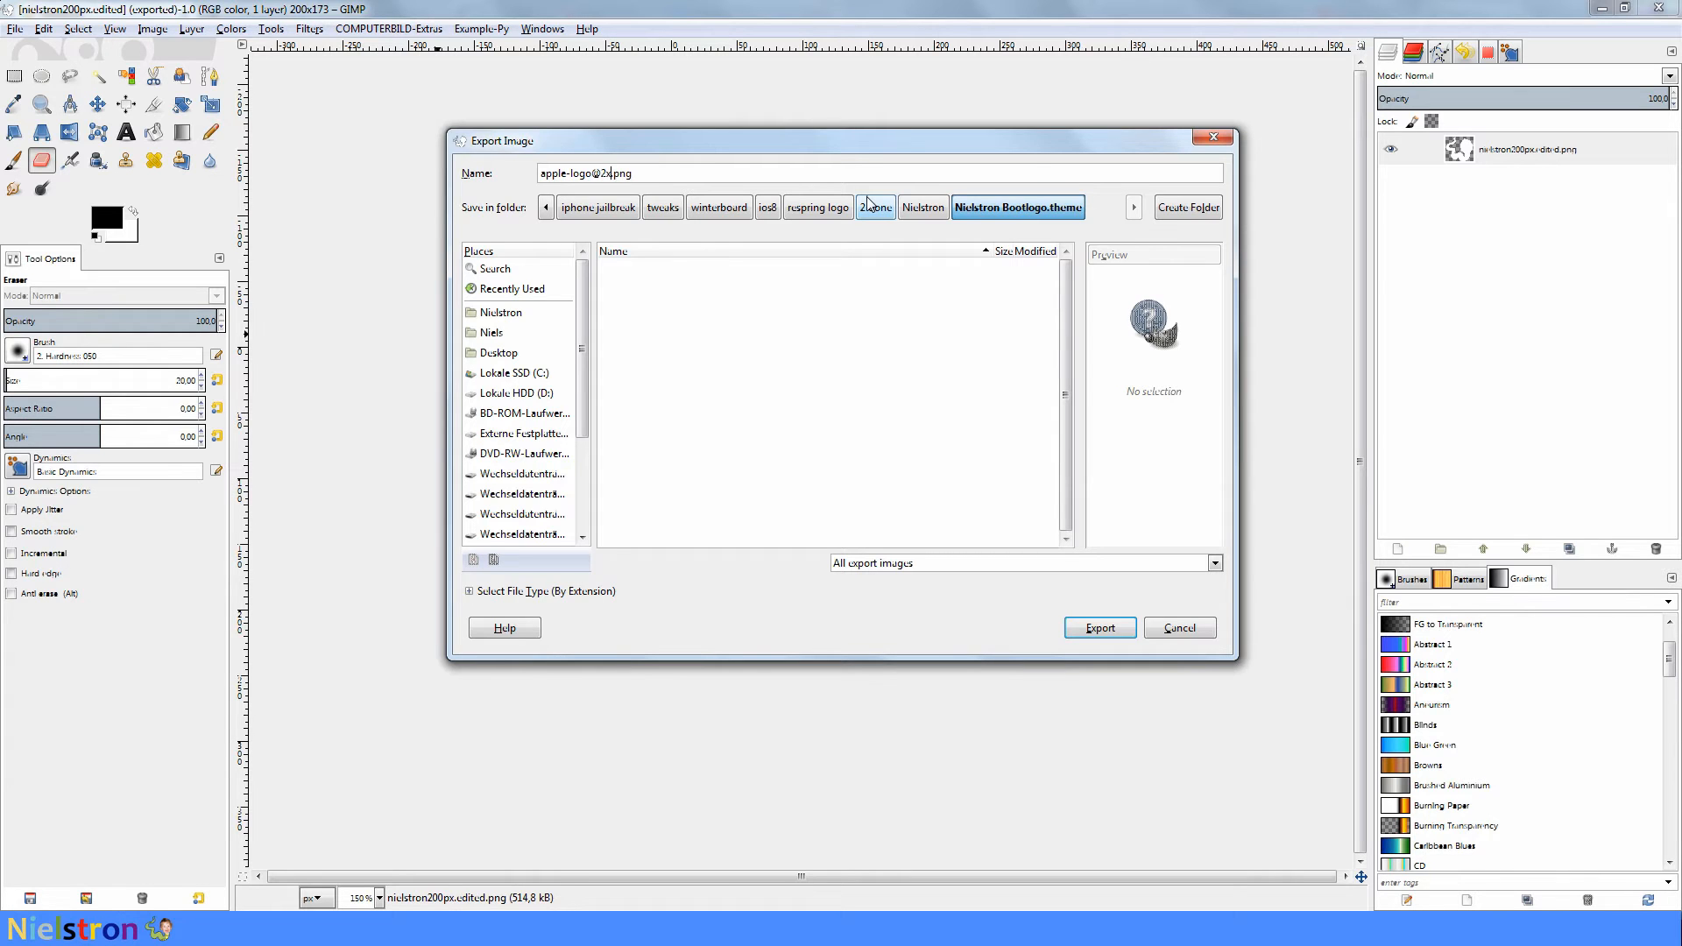
{"action": "key", "text": "Return"}
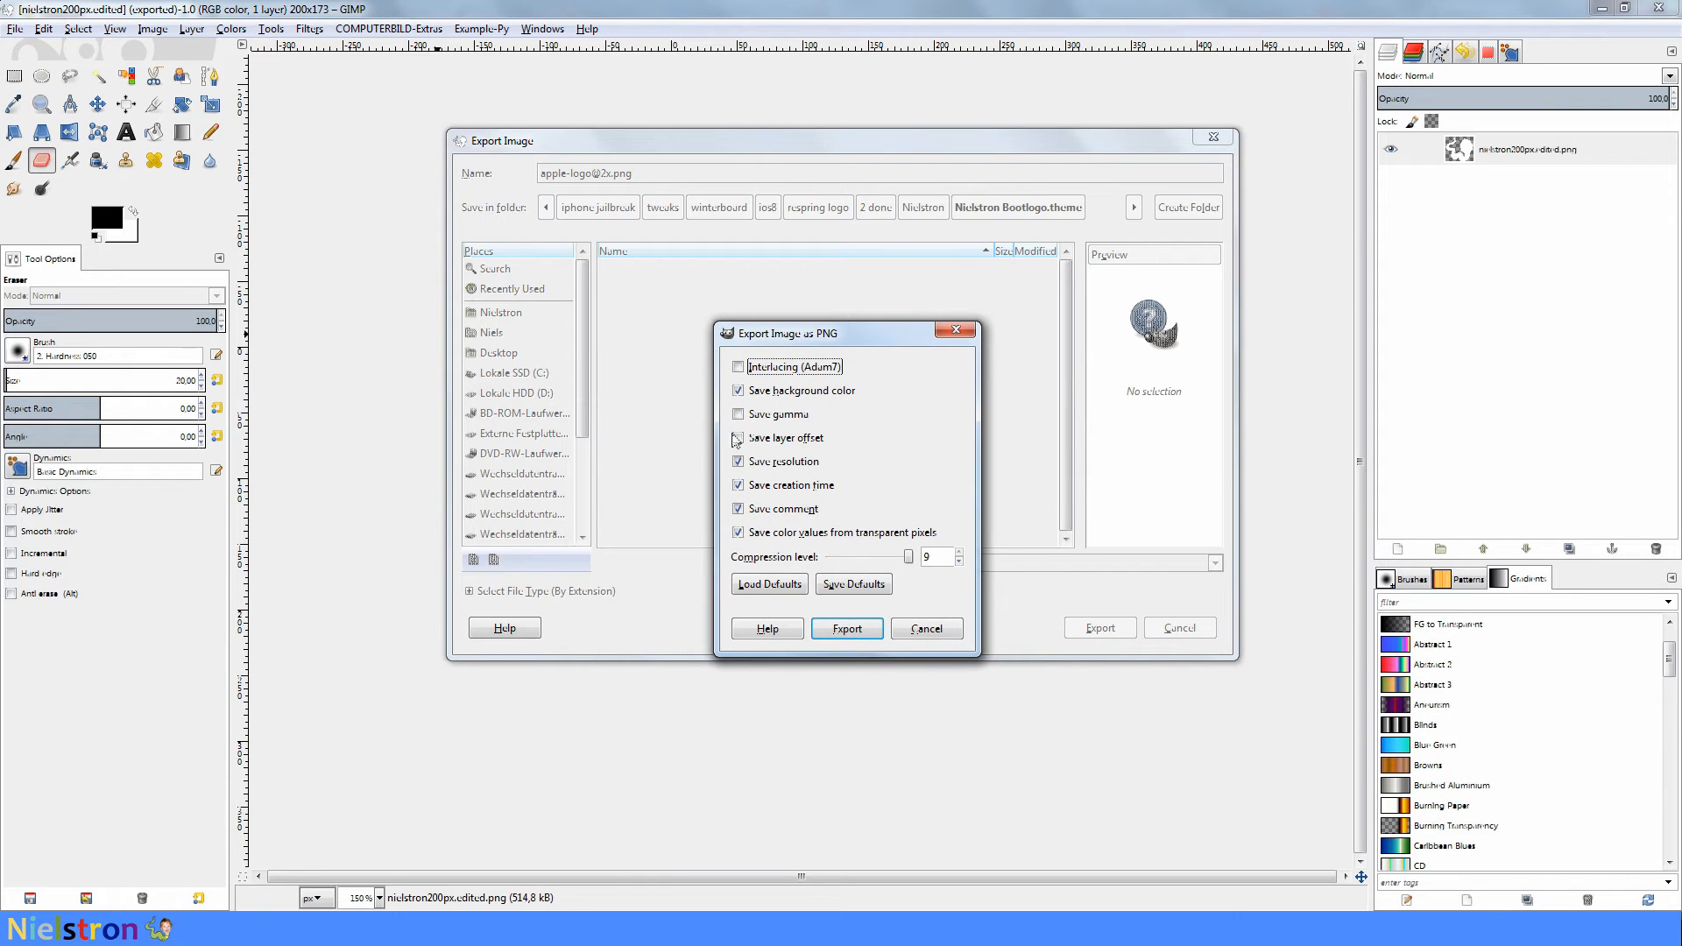
{"action": "left_click", "coordinate": [855, 631]}
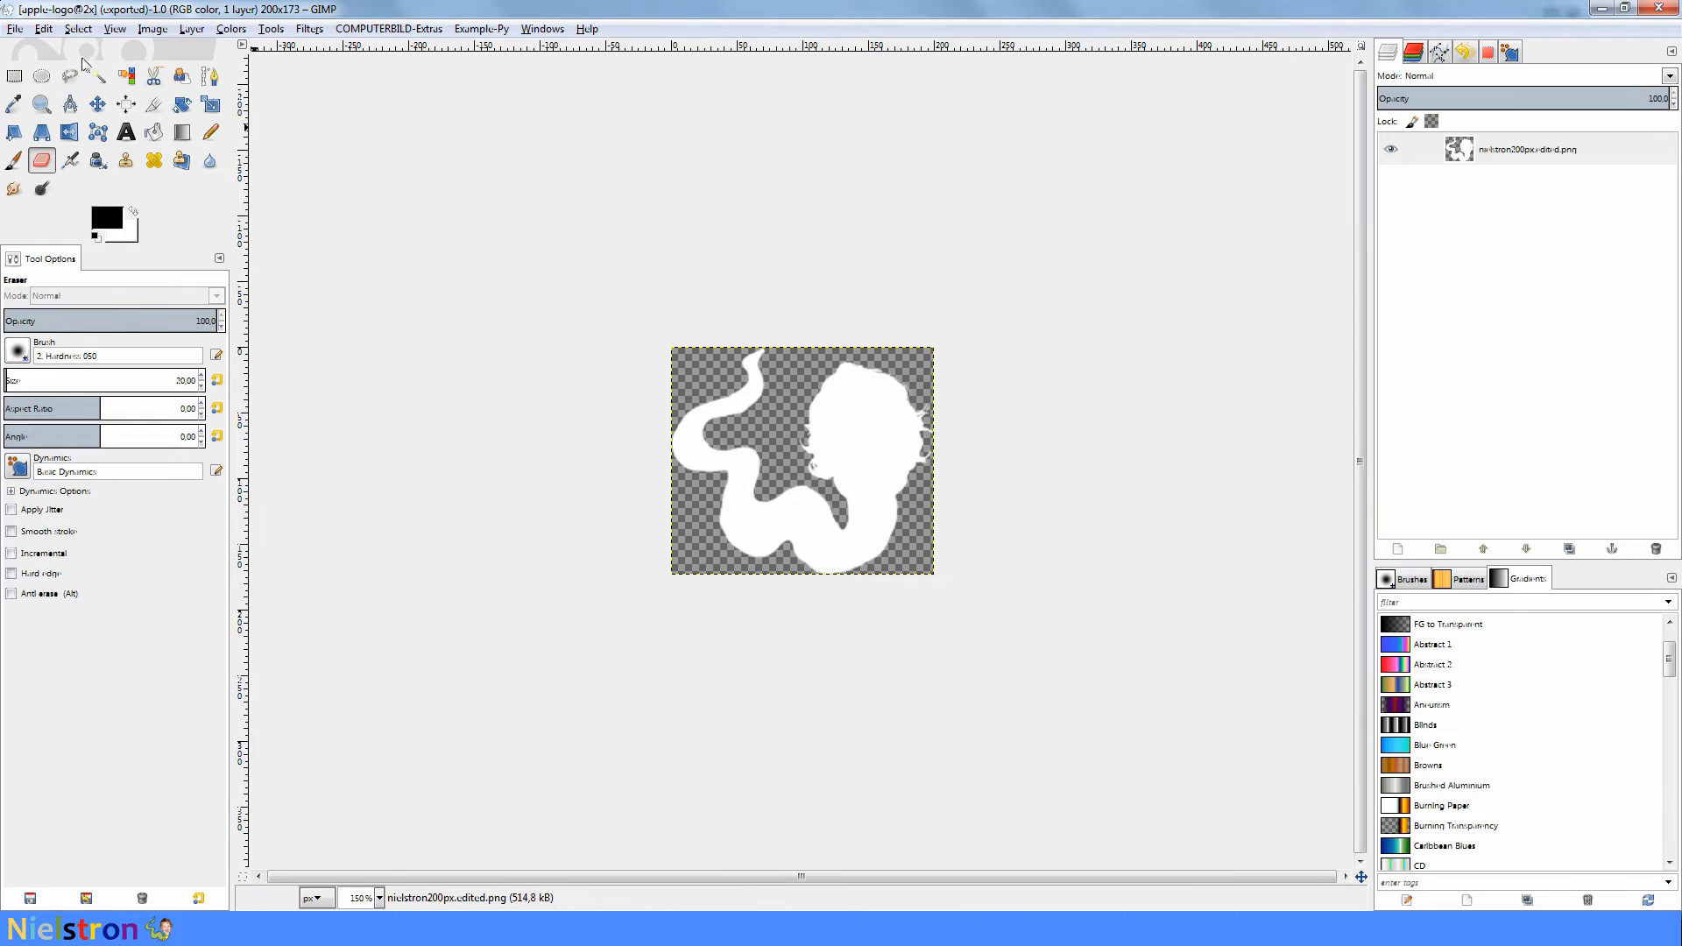
- Export the logo again as apple-logo@2x~iphone.png into the Nielstron Bootlogo.theme folder
{"action": "left_click", "coordinate": [16, 30]}
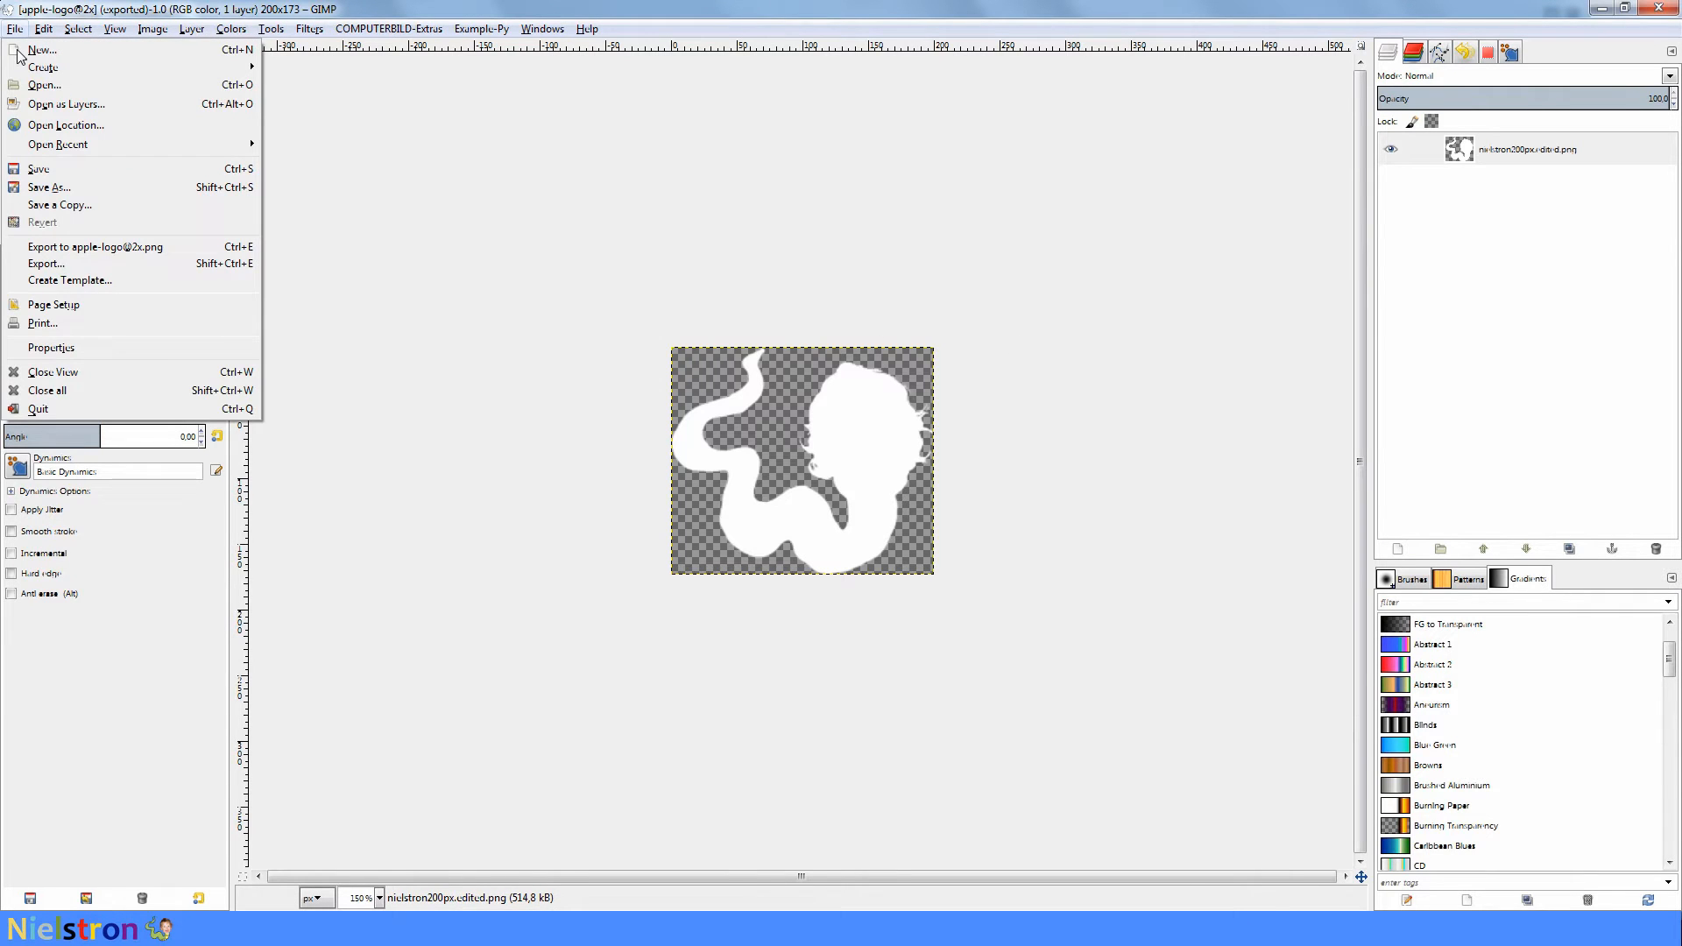
{"action": "left_click", "coordinate": [48, 264]}
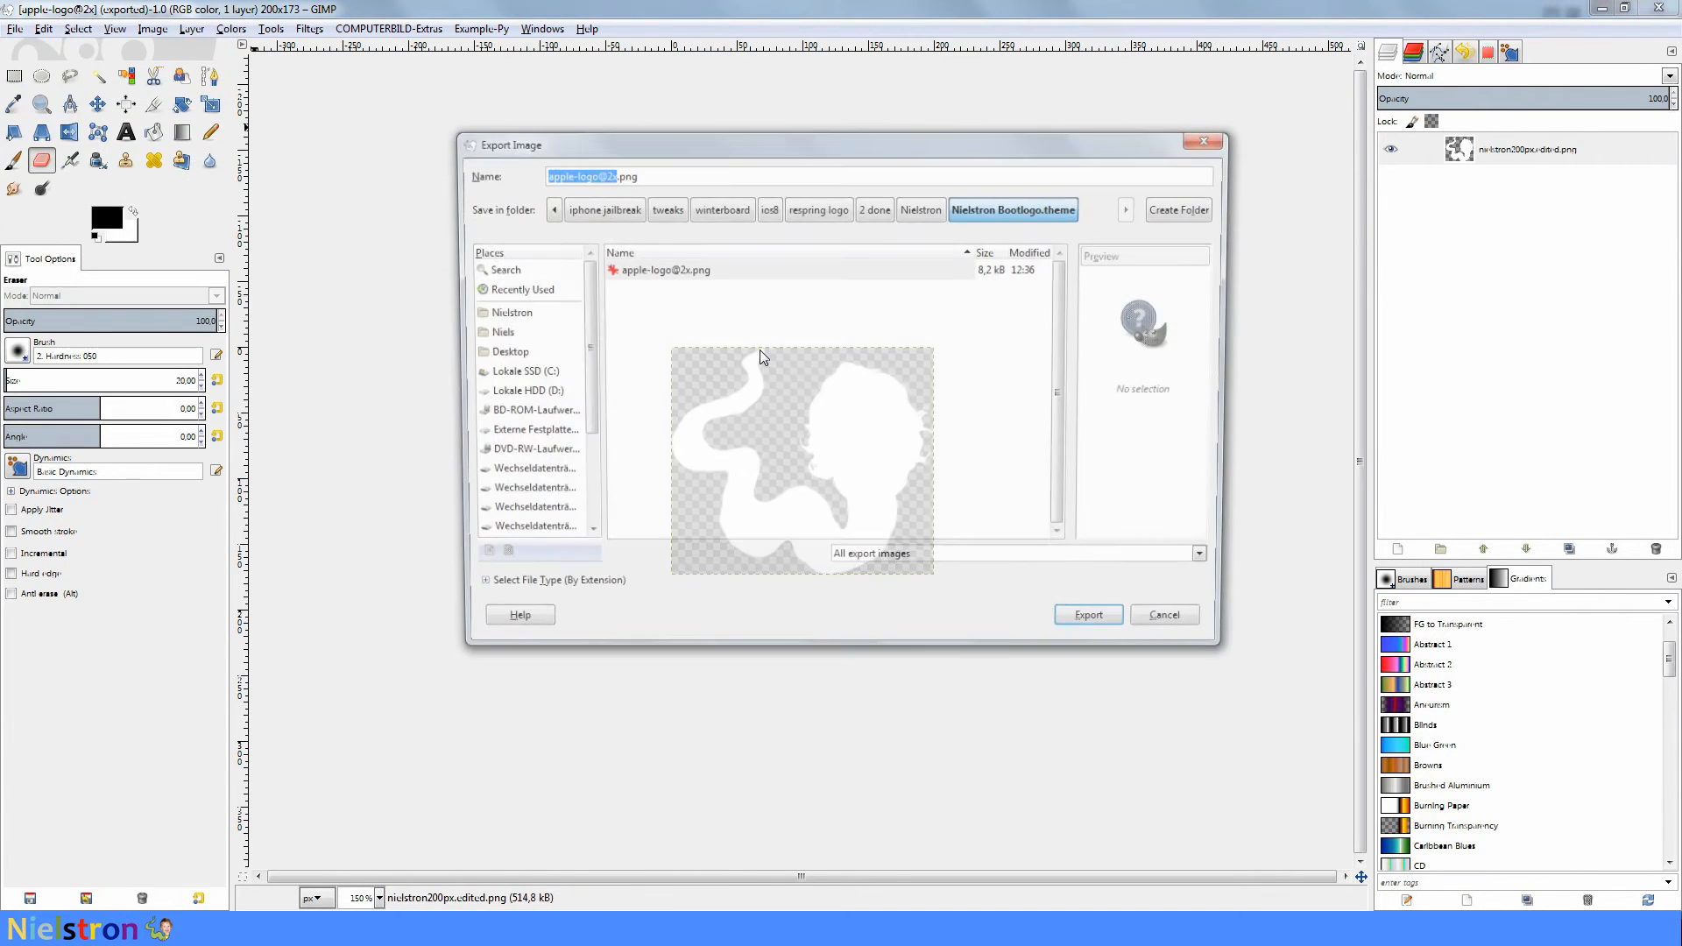
{"action": "left_click", "coordinate": [614, 174]}
{"action": "key", "text": "Left"}
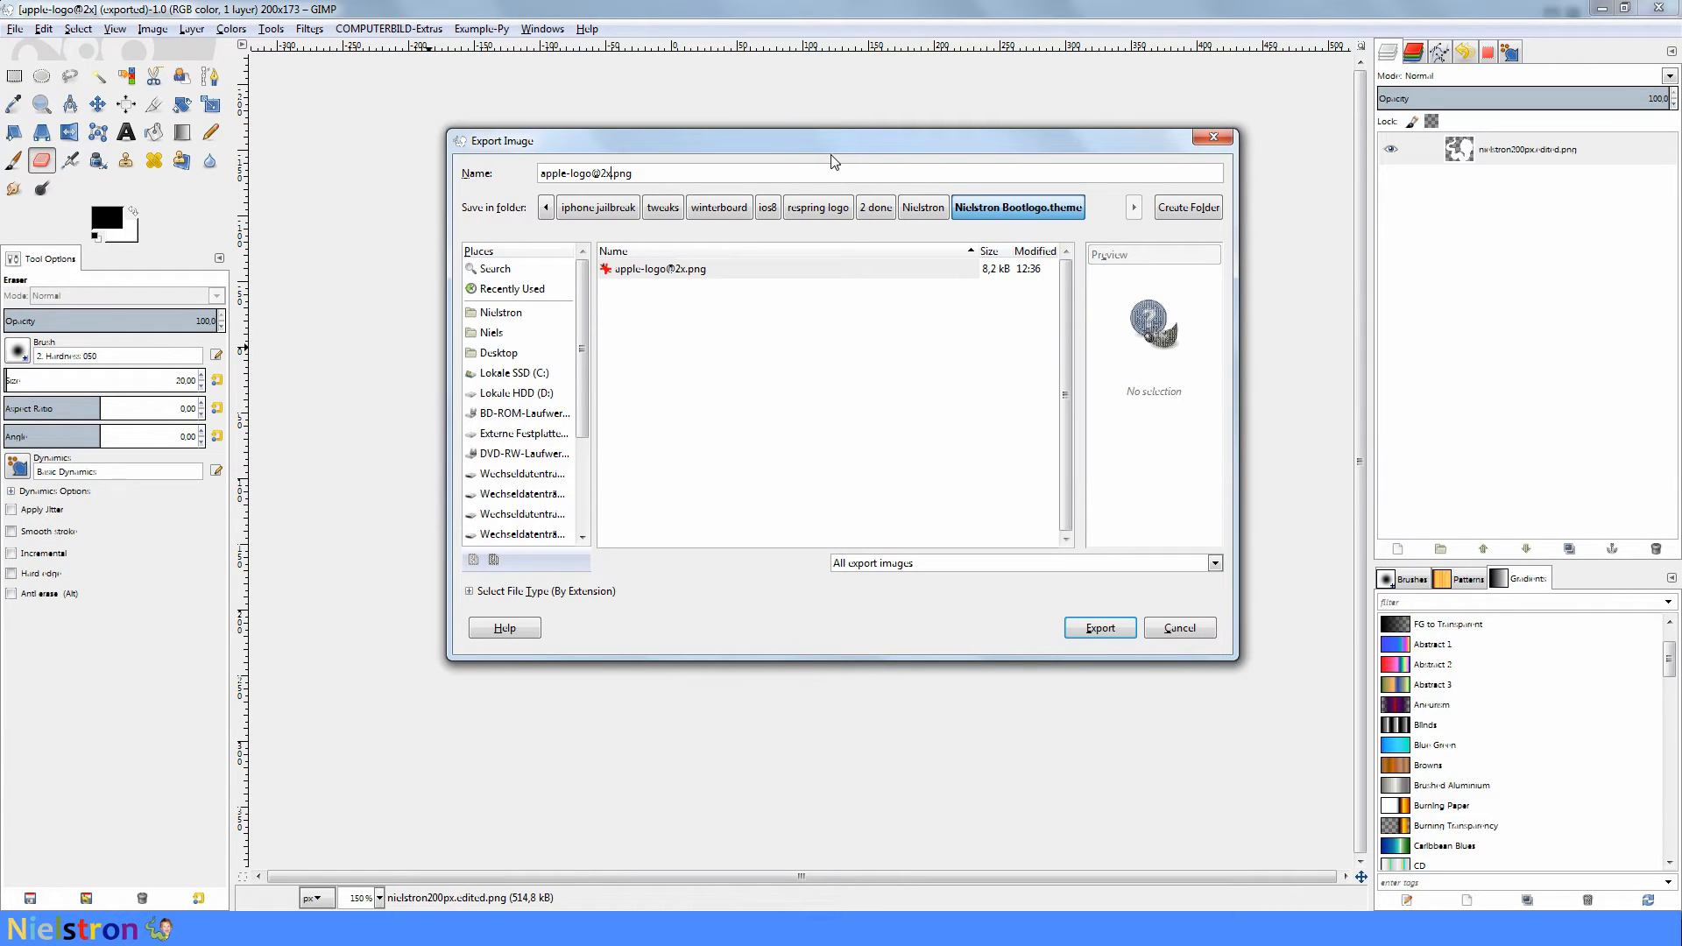
{"action": "type", "text": "~ipho"}
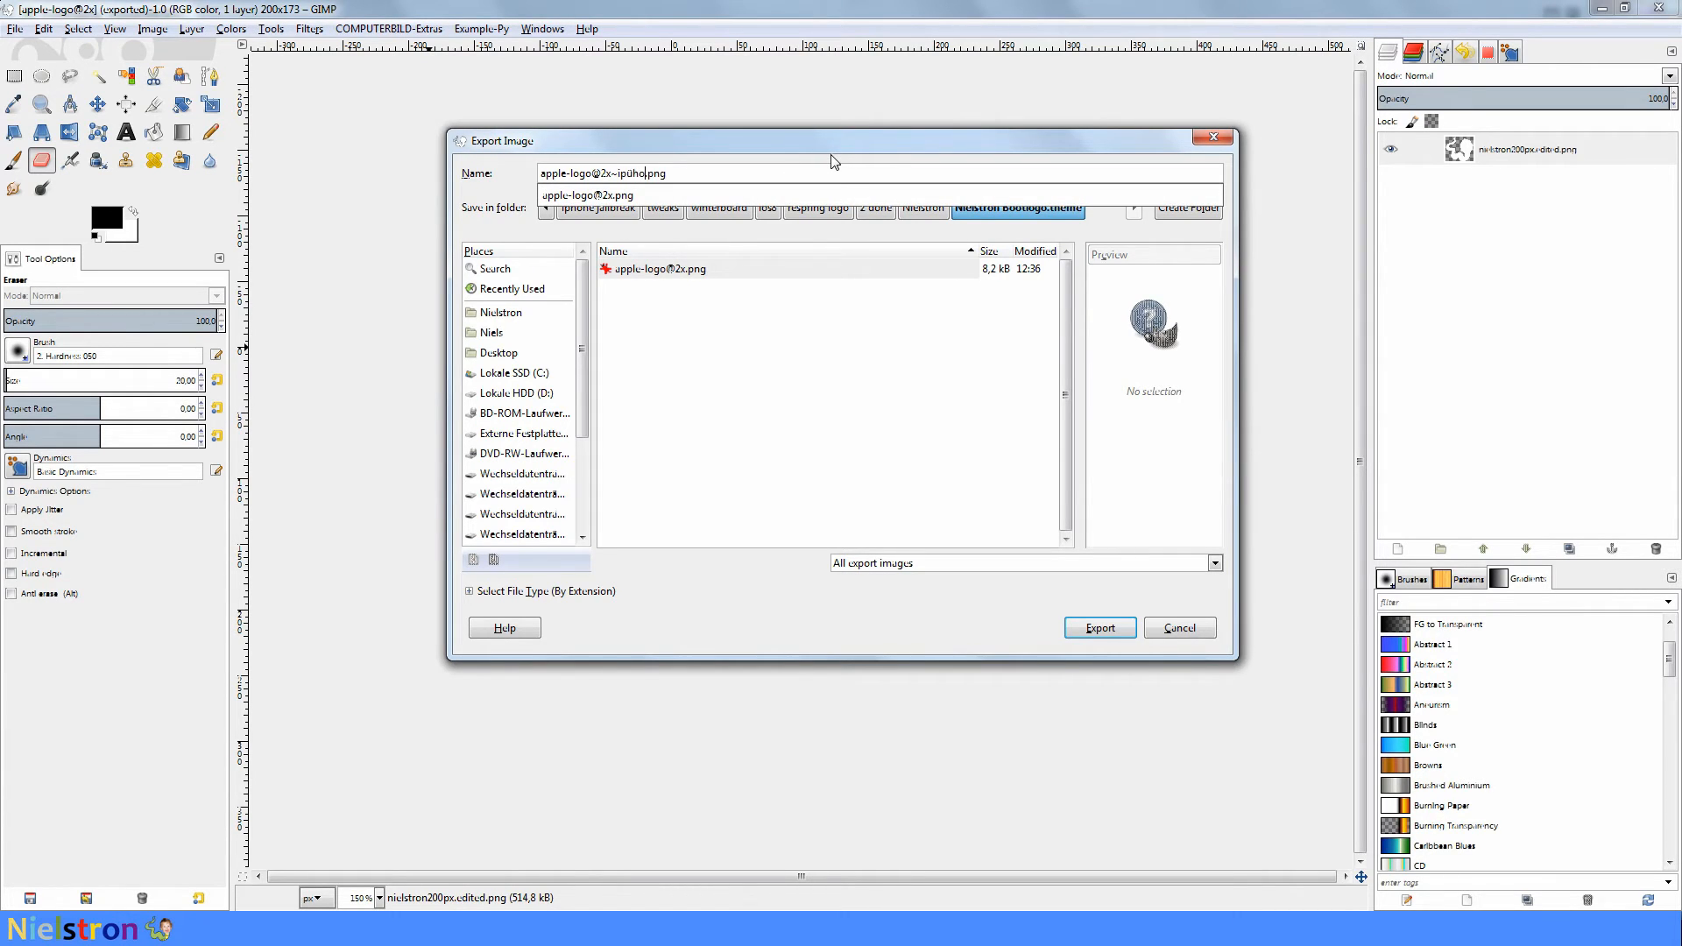
{"action": "type", "text": "ne"}
{"action": "left_click", "coordinate": [1111, 636]}
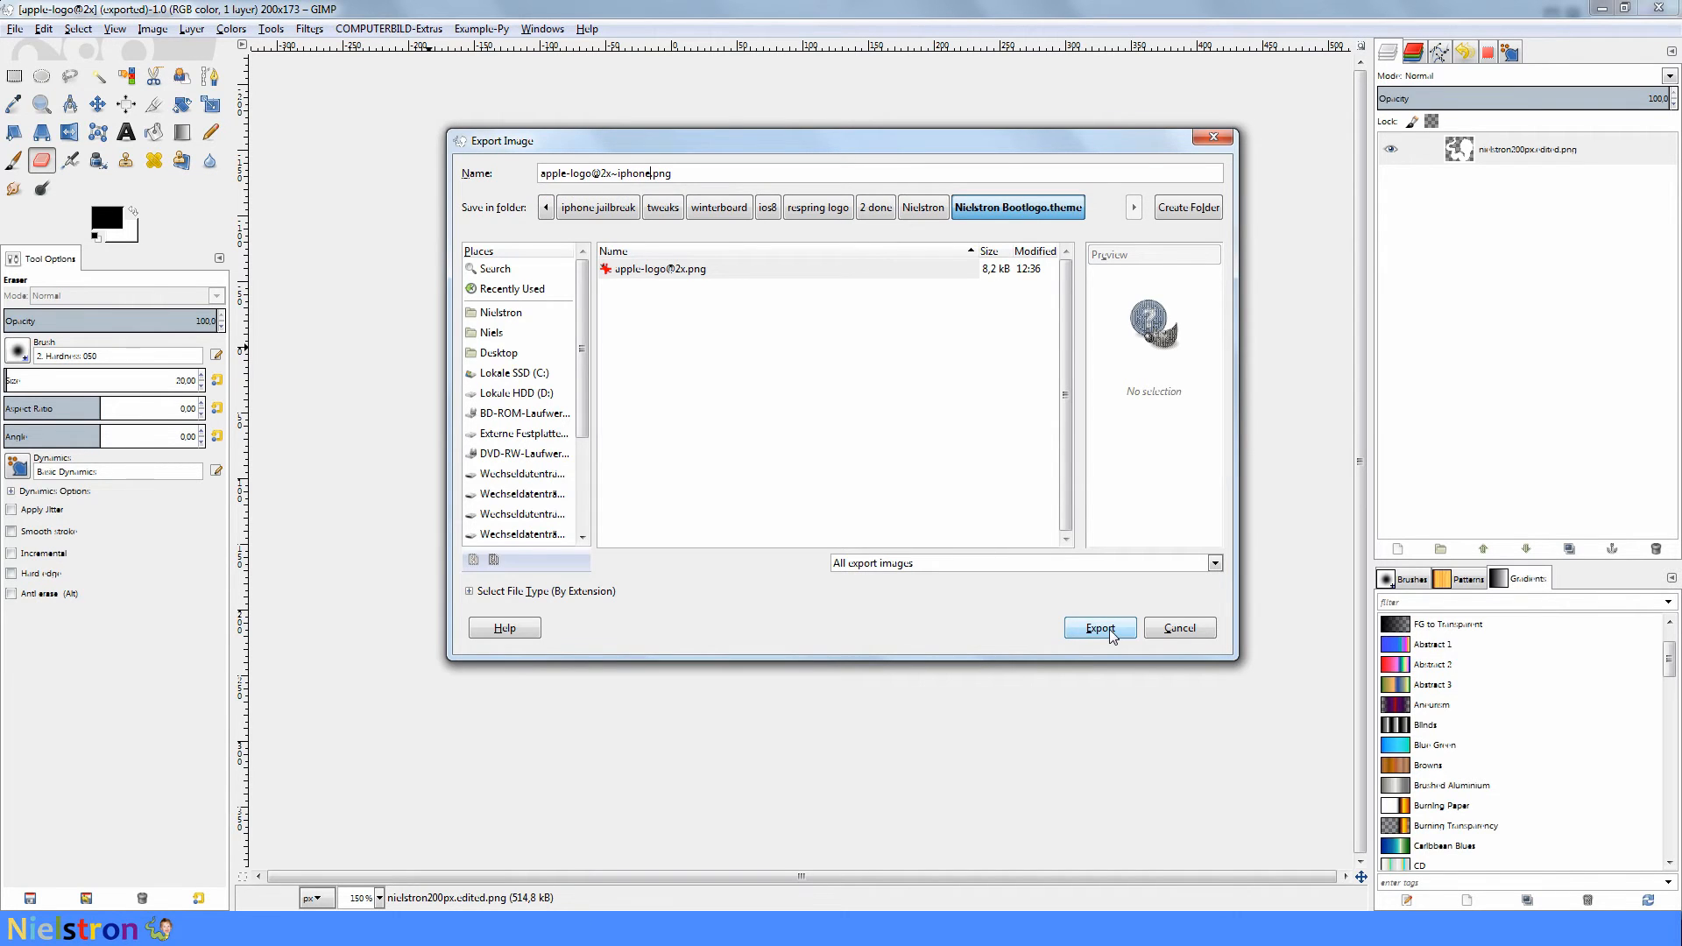
{"action": "left_click", "coordinate": [1111, 636]}
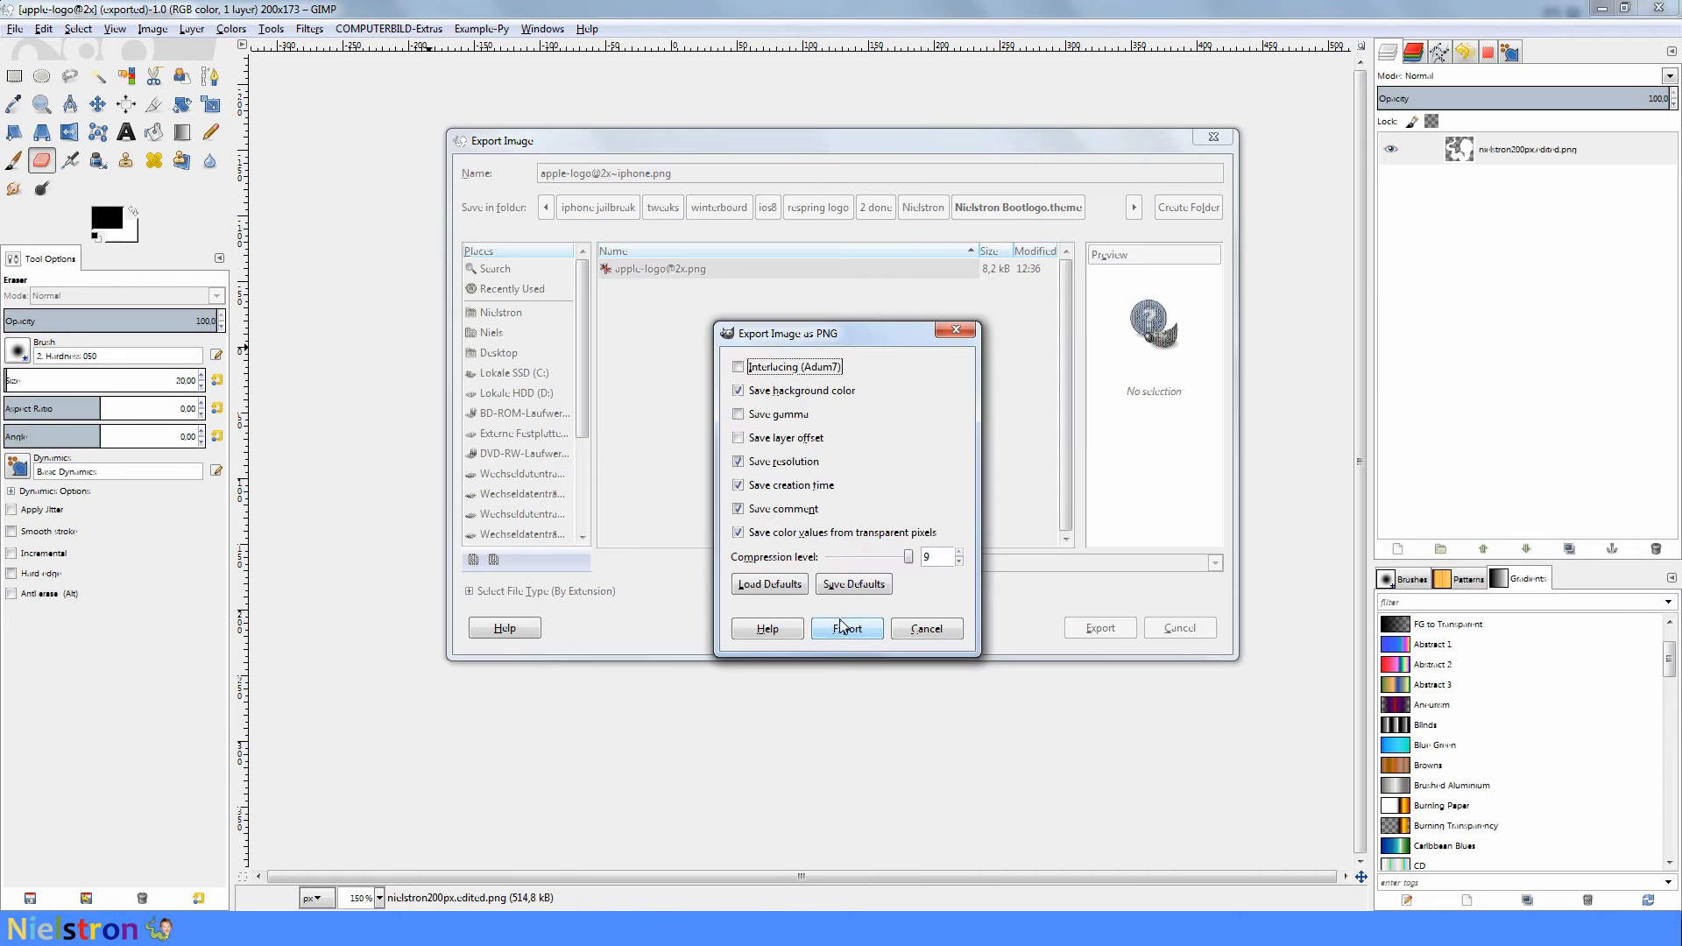
{"action": "left_click", "coordinate": [864, 633]}
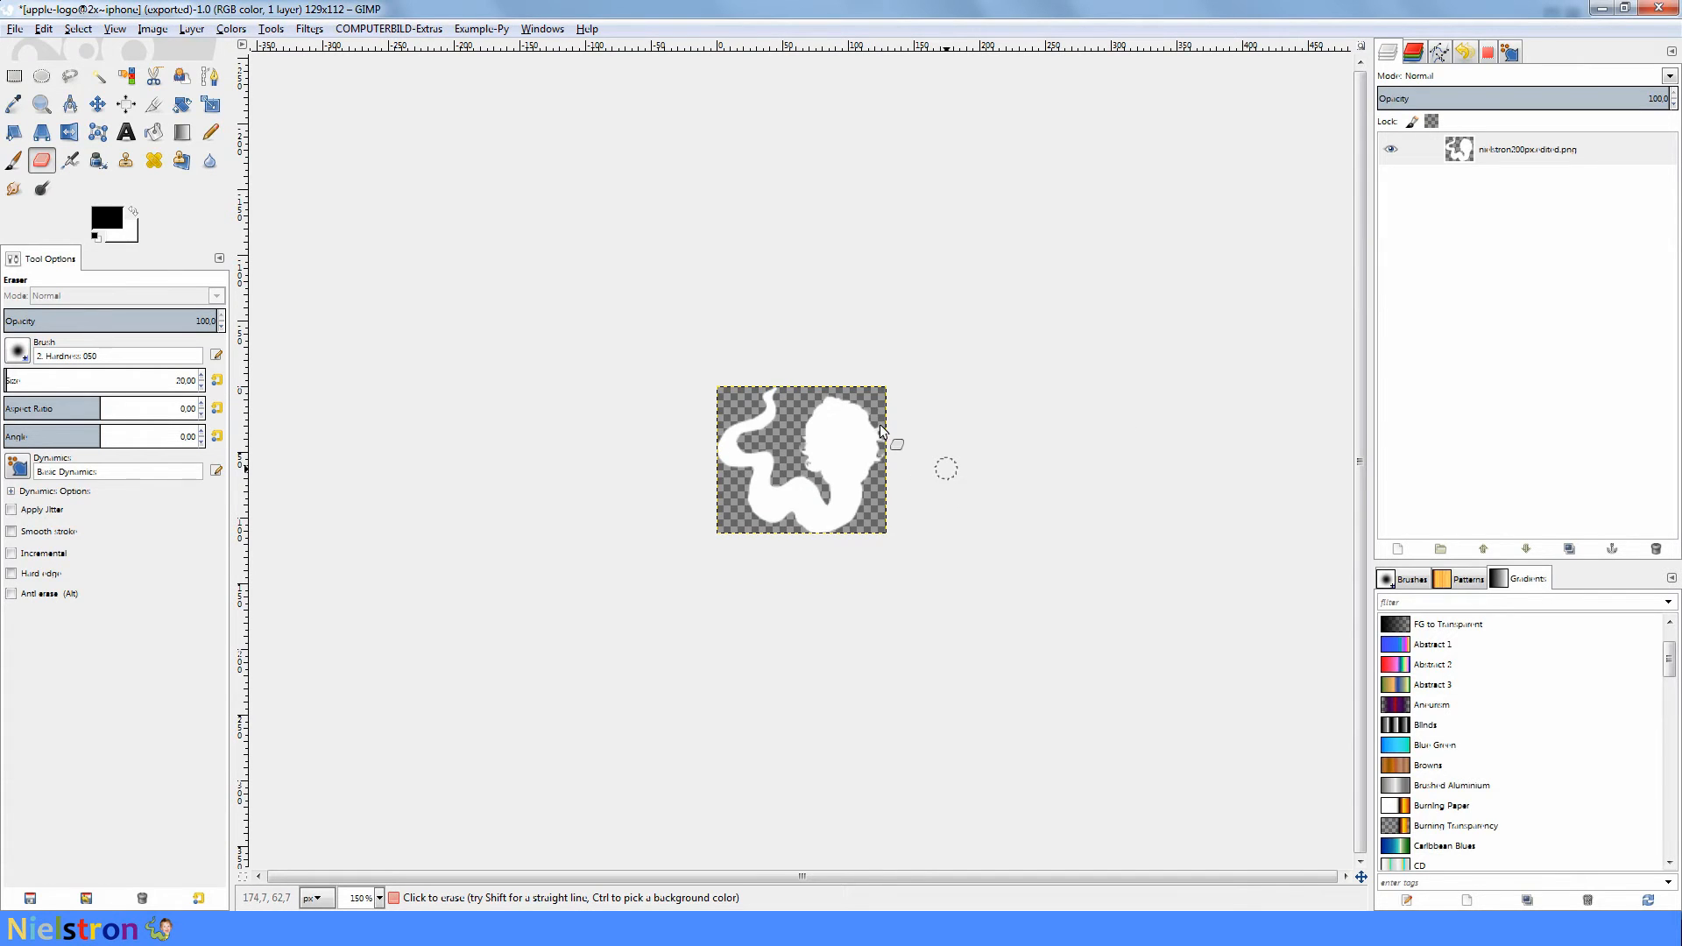
- Undo the last scaling of the white logo and scale the image to a width of 194 px
{"action": "left_click", "coordinate": [43, 28]}
{"action": "left_click", "coordinate": [87, 49]}
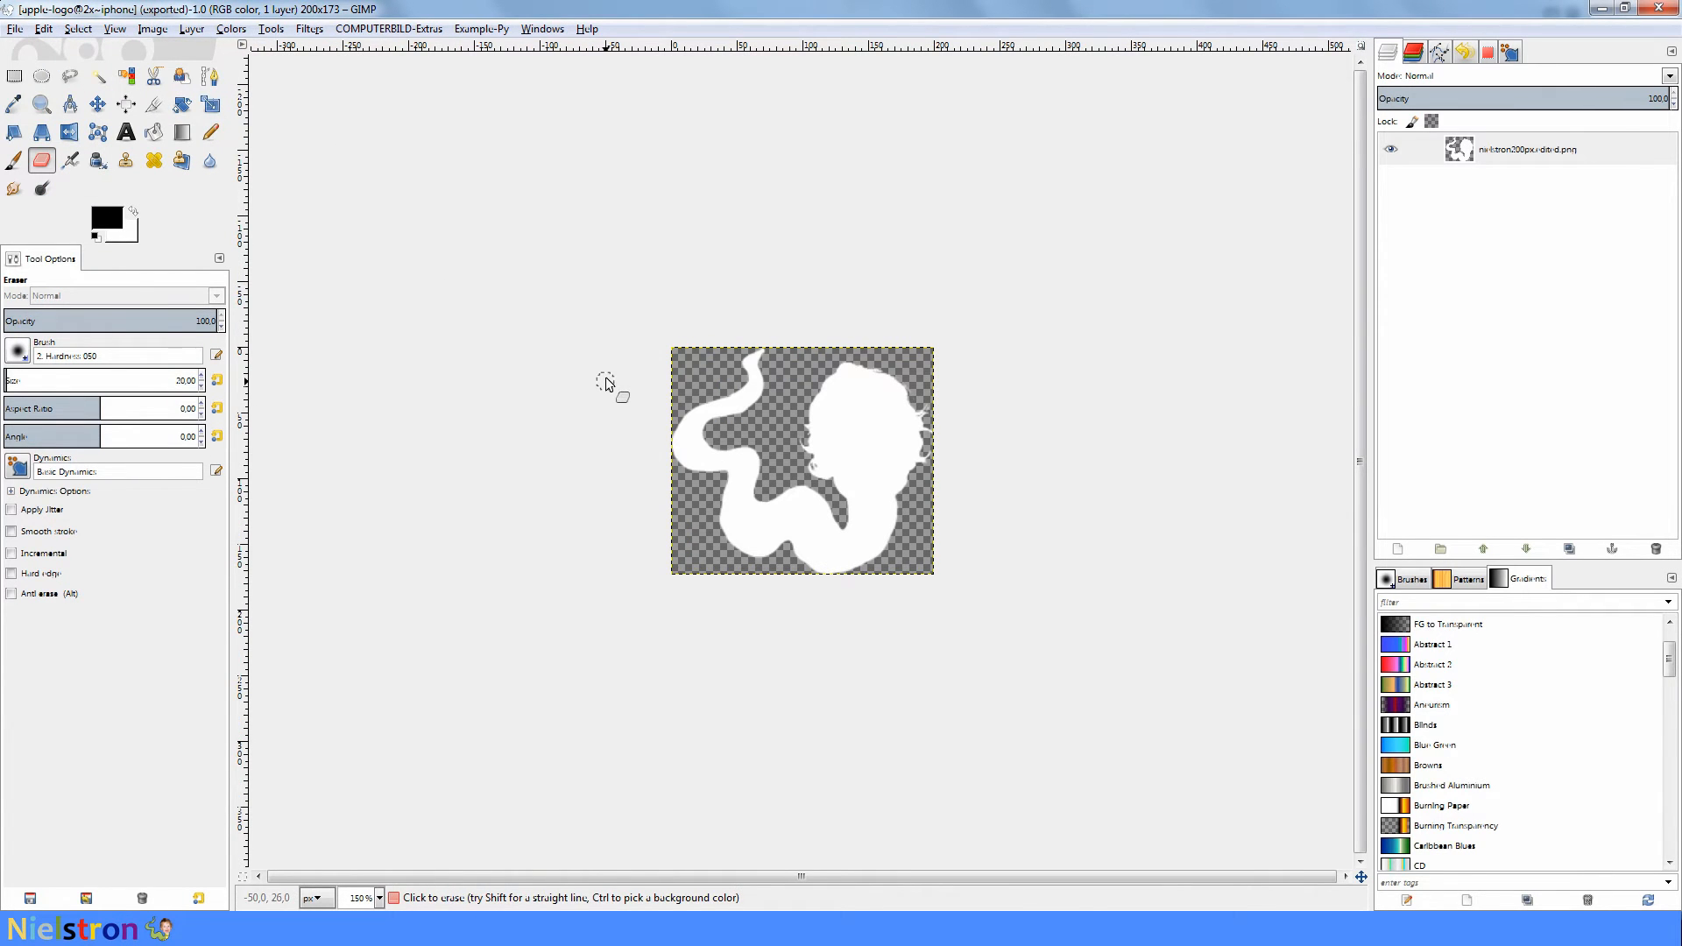
{"action": "left_click", "coordinate": [152, 28]}
{"action": "left_click", "coordinate": [187, 184]}
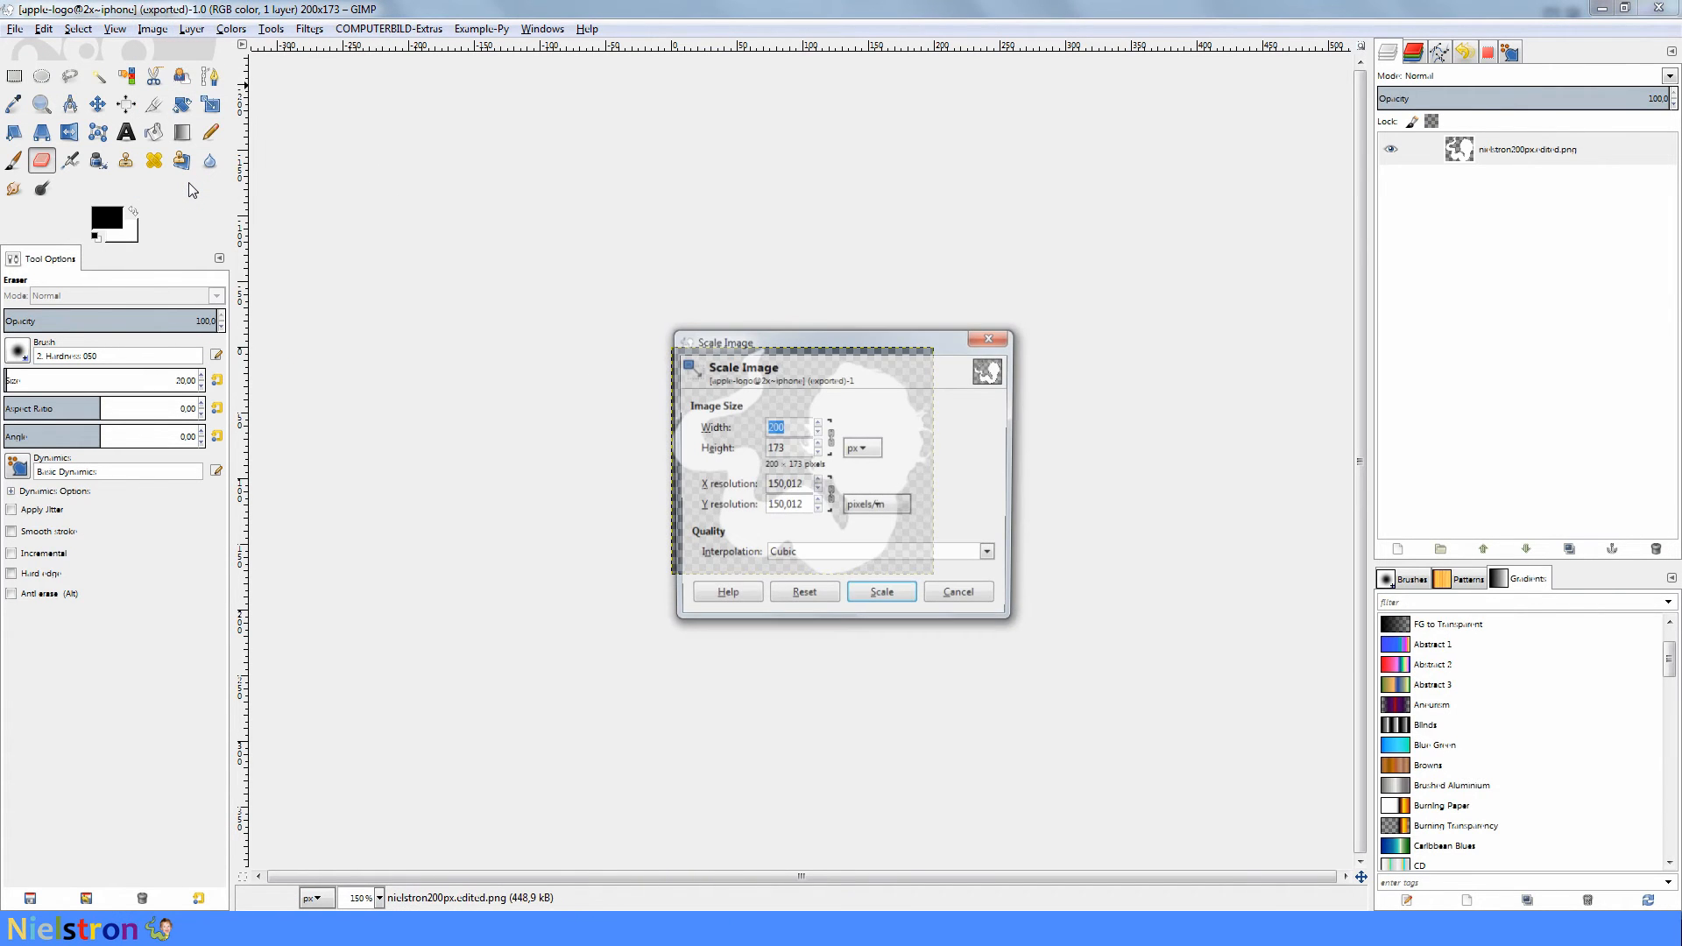
{"action": "type", "text": "194"}
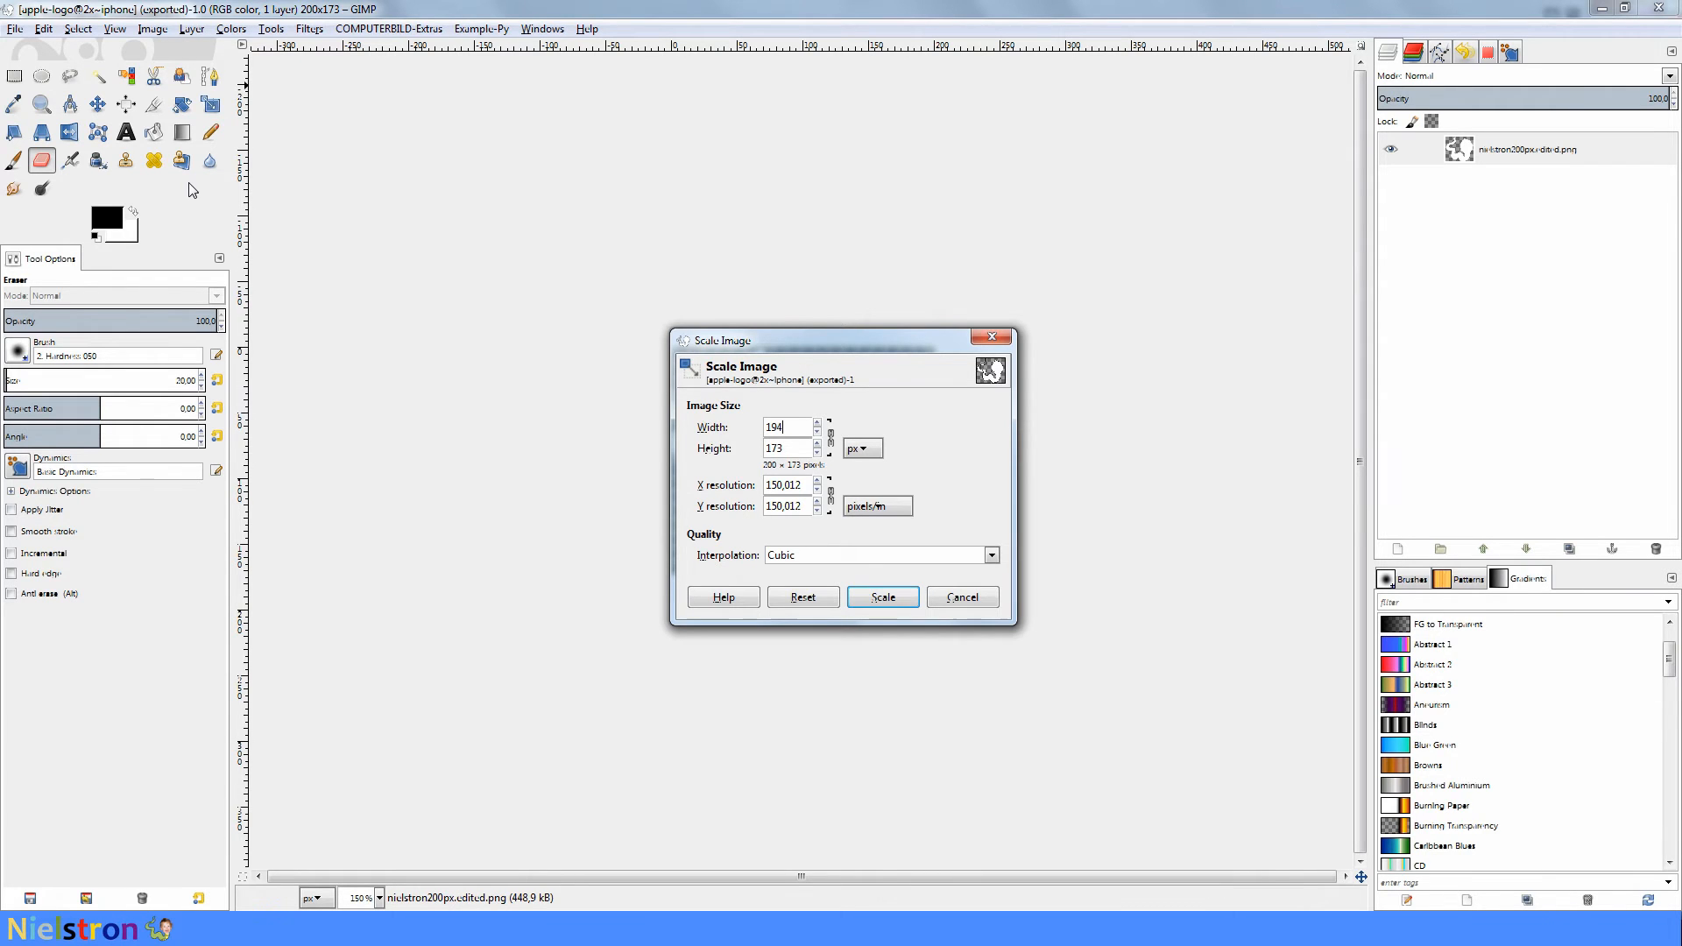
{"action": "left_click", "coordinate": [882, 596]}
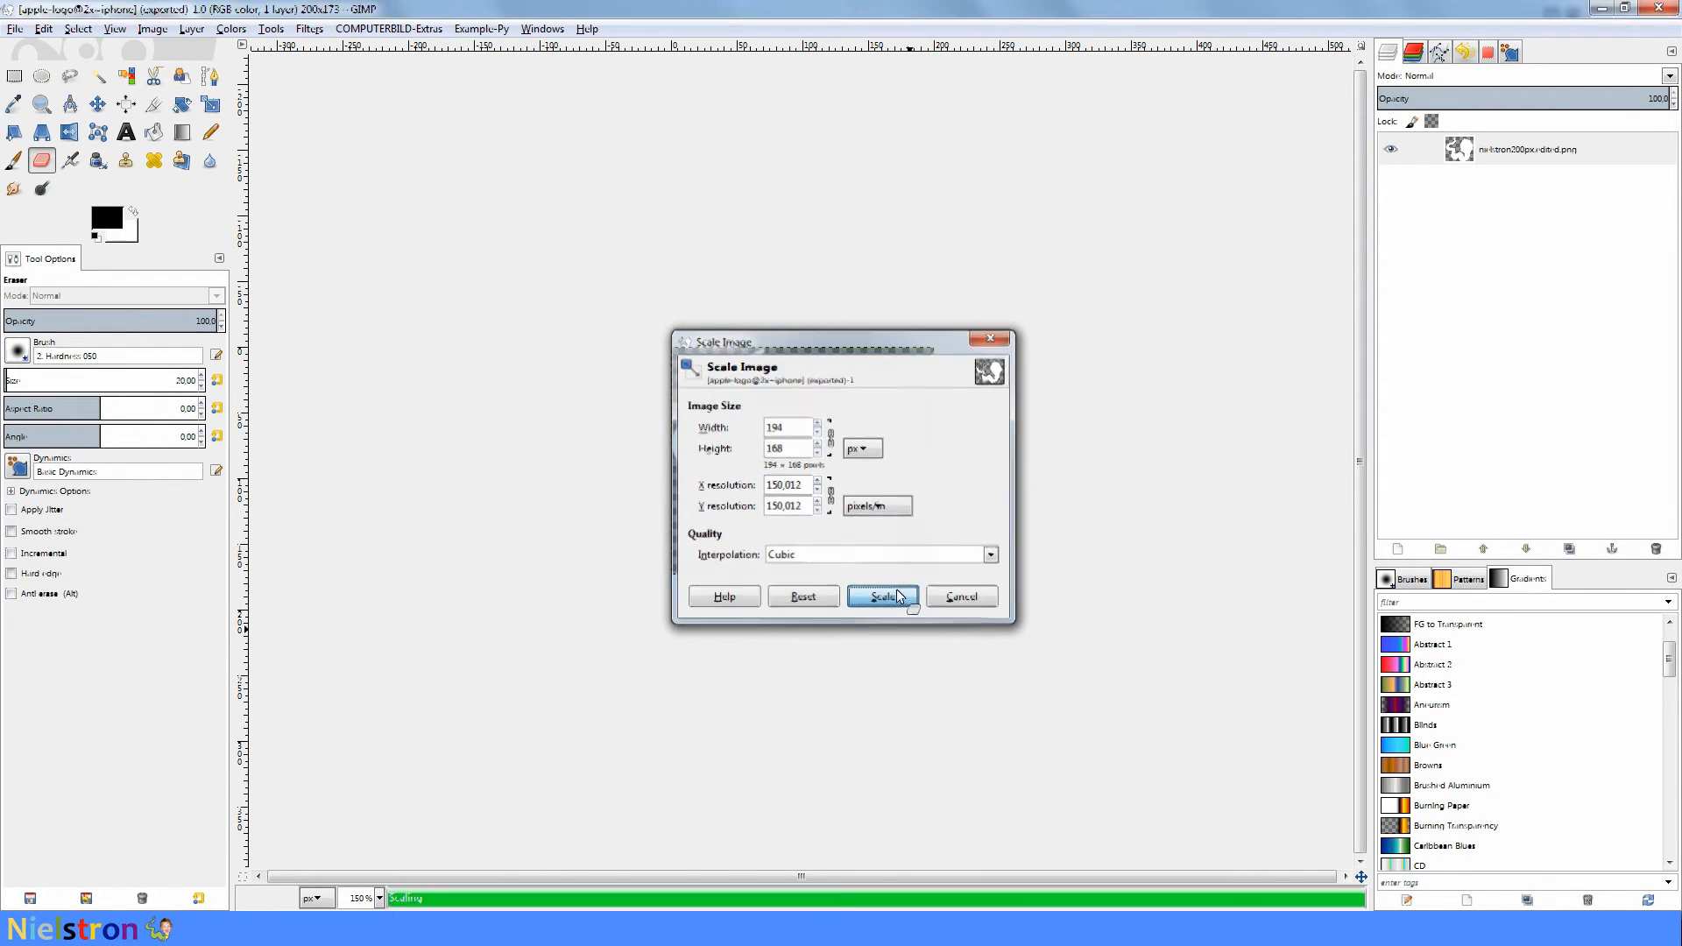
- Export the 194 px white logo as apple-logo@3x~iphone.png into the Nielstron Bootlogo.theme folder with the default PNG options
{"action": "left_click", "coordinate": [15, 29]}
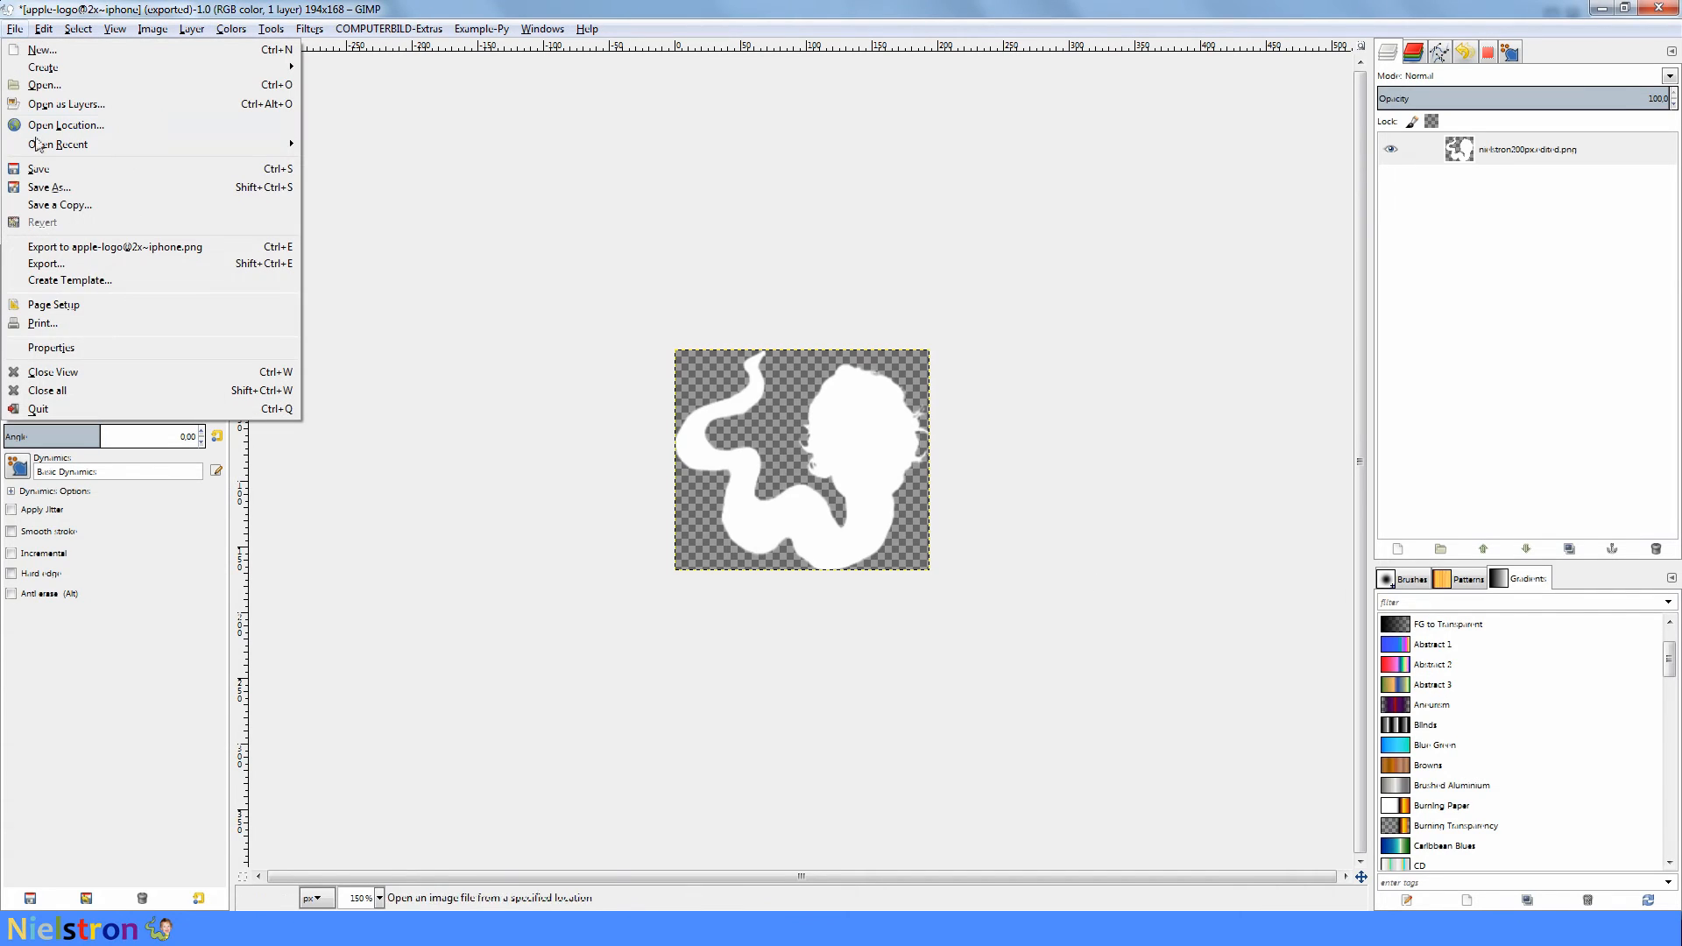
{"action": "left_click", "coordinate": [77, 263]}
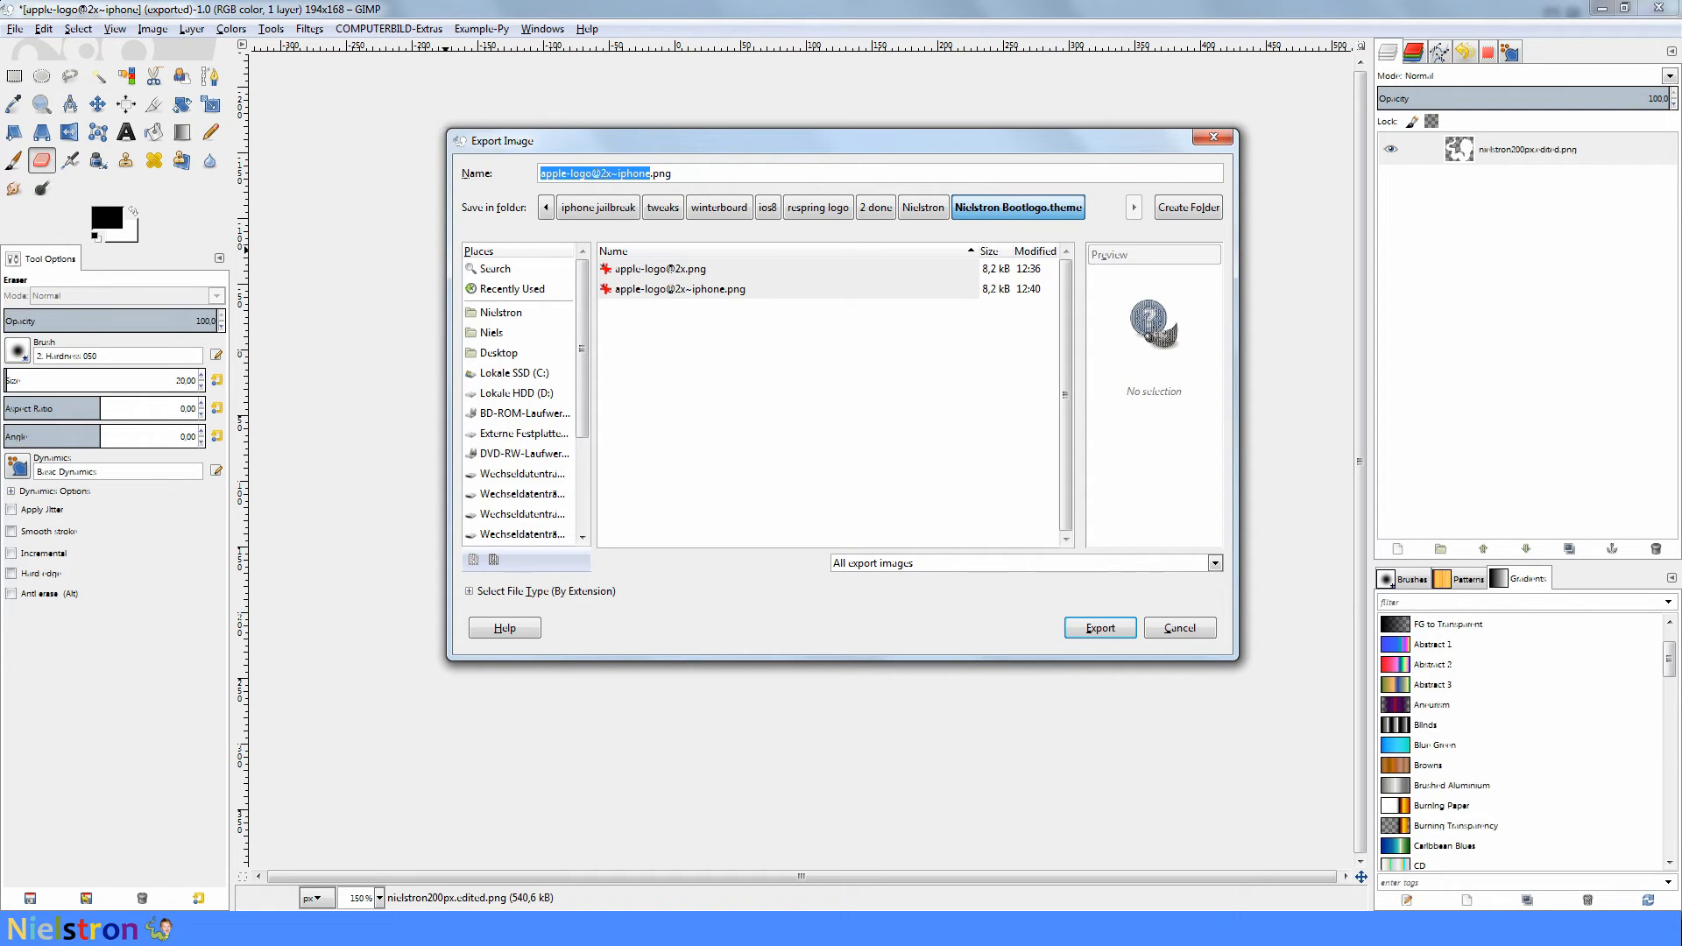
{"action": "left_click", "coordinate": [604, 173]}
{"action": "key", "text": "BackSpace"}
{"action": "type", "text": "3"}
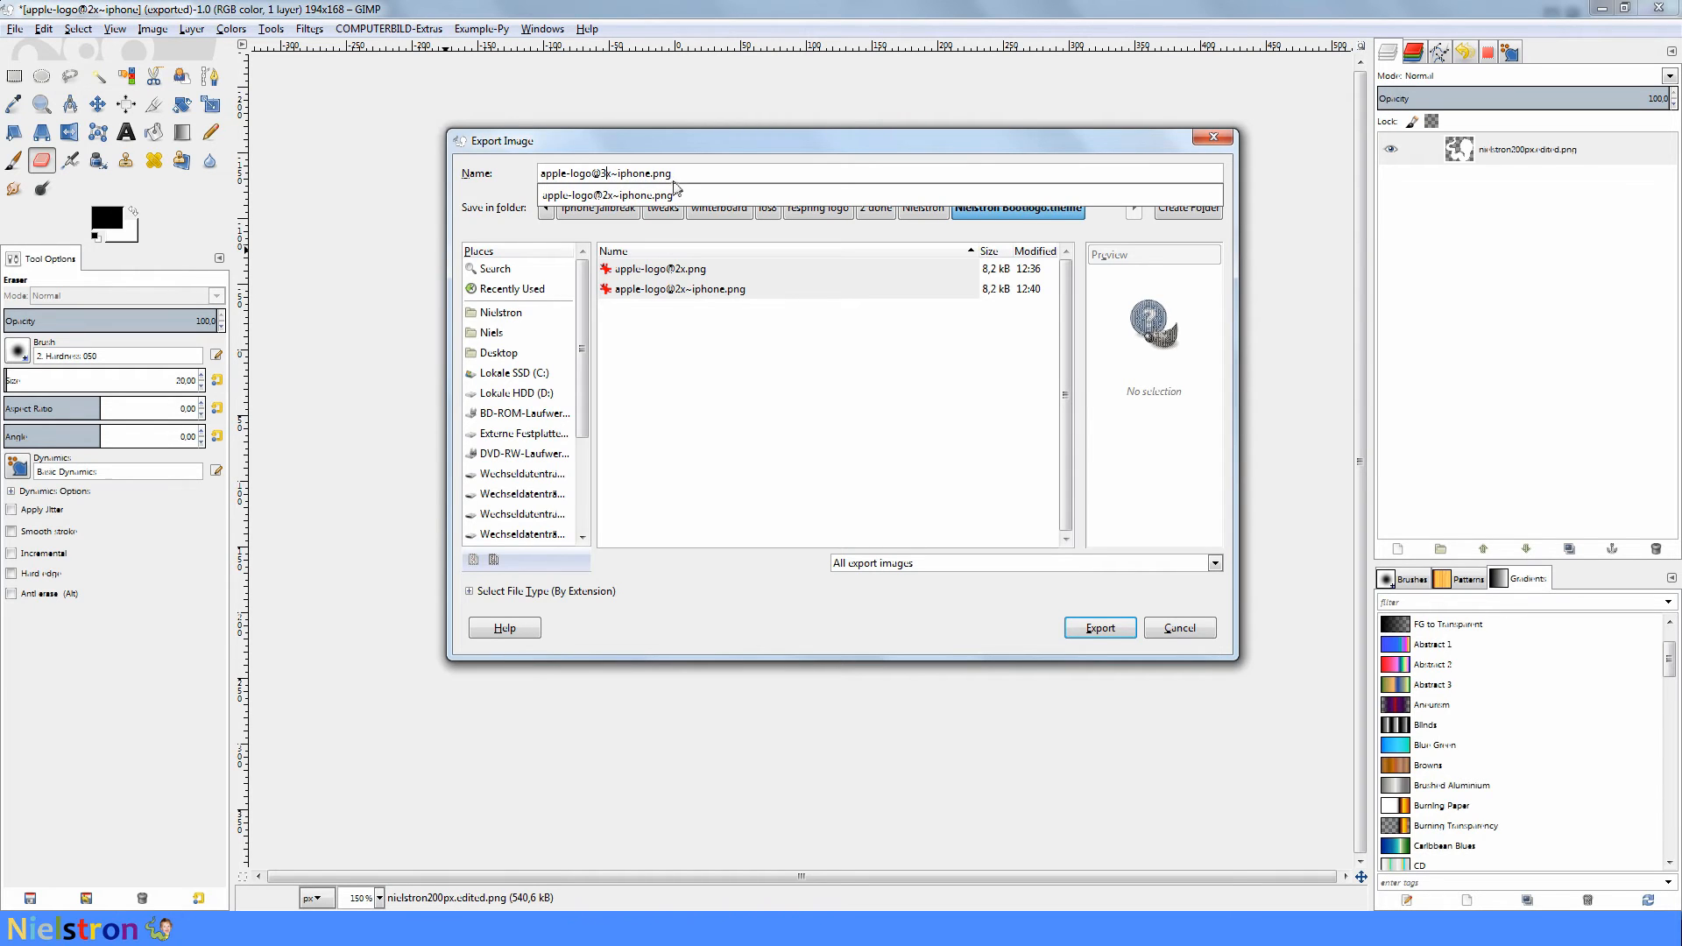
{"action": "left_click", "coordinate": [1065, 629]}
{"action": "left_click", "coordinate": [1065, 629]}
{"action": "left_click", "coordinate": [848, 627]}
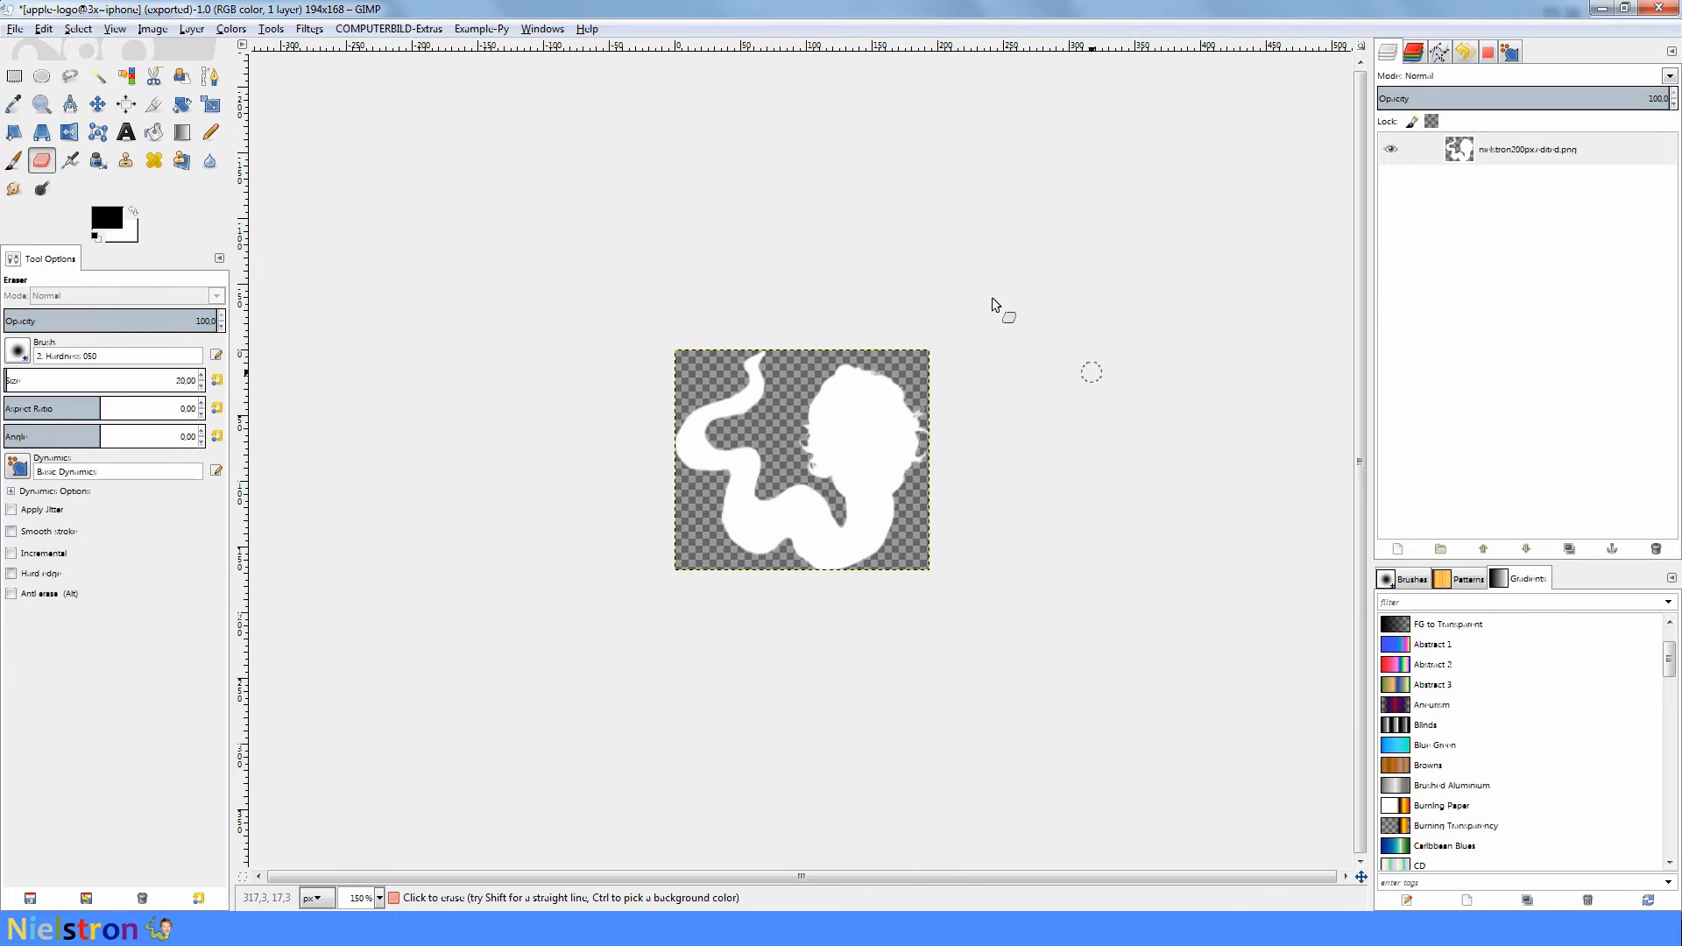
- Undo the 194 px scaling and invert the logo's colors to black
{"action": "left_click", "coordinate": [44, 29]}
{"action": "left_click", "coordinate": [69, 51]}
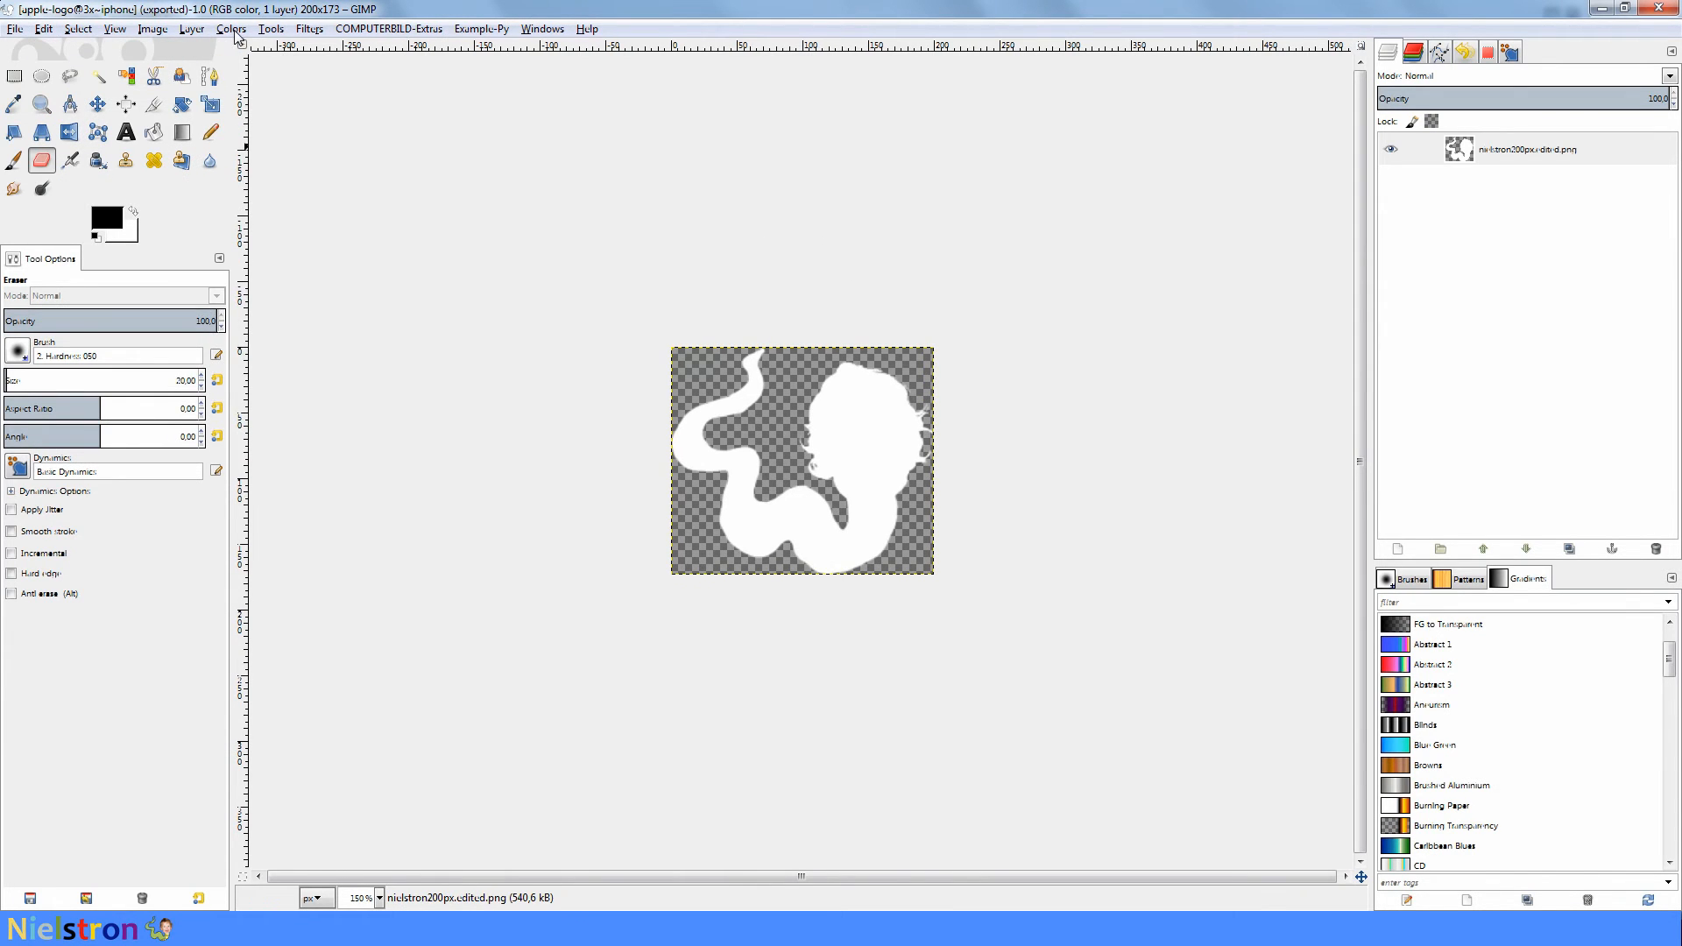
{"action": "left_click", "coordinate": [233, 31]}
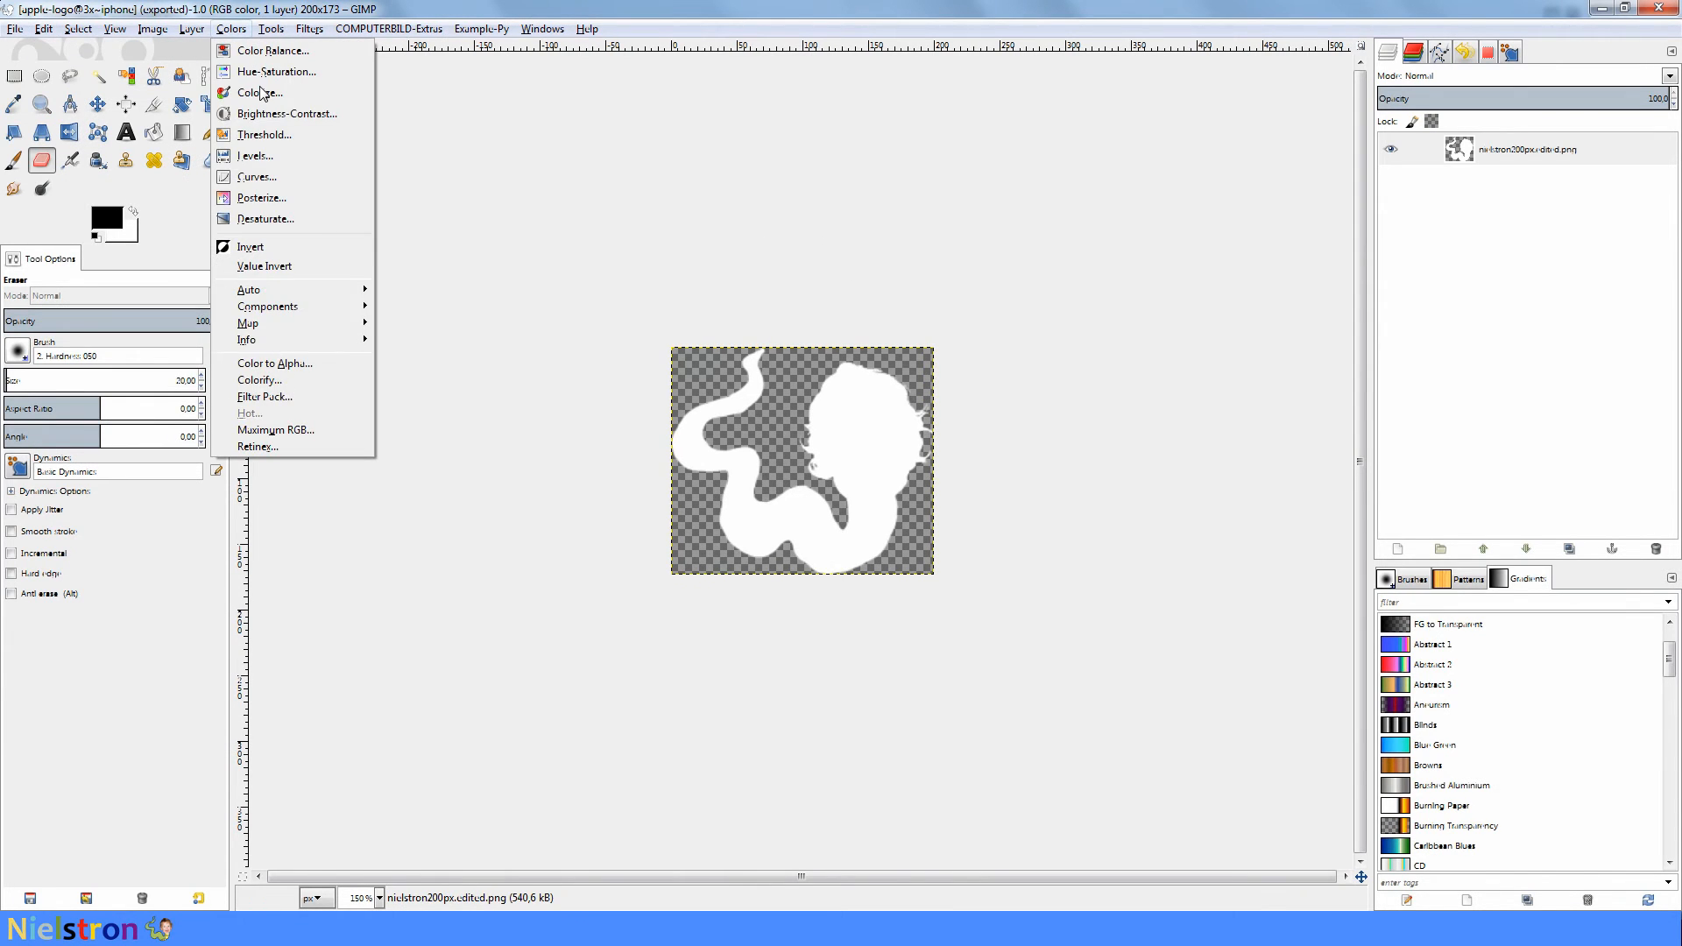
{"action": "left_click", "coordinate": [270, 249]}
{"action": "left_click", "coordinate": [15, 29]}
{"action": "key", "text": "Escape"}
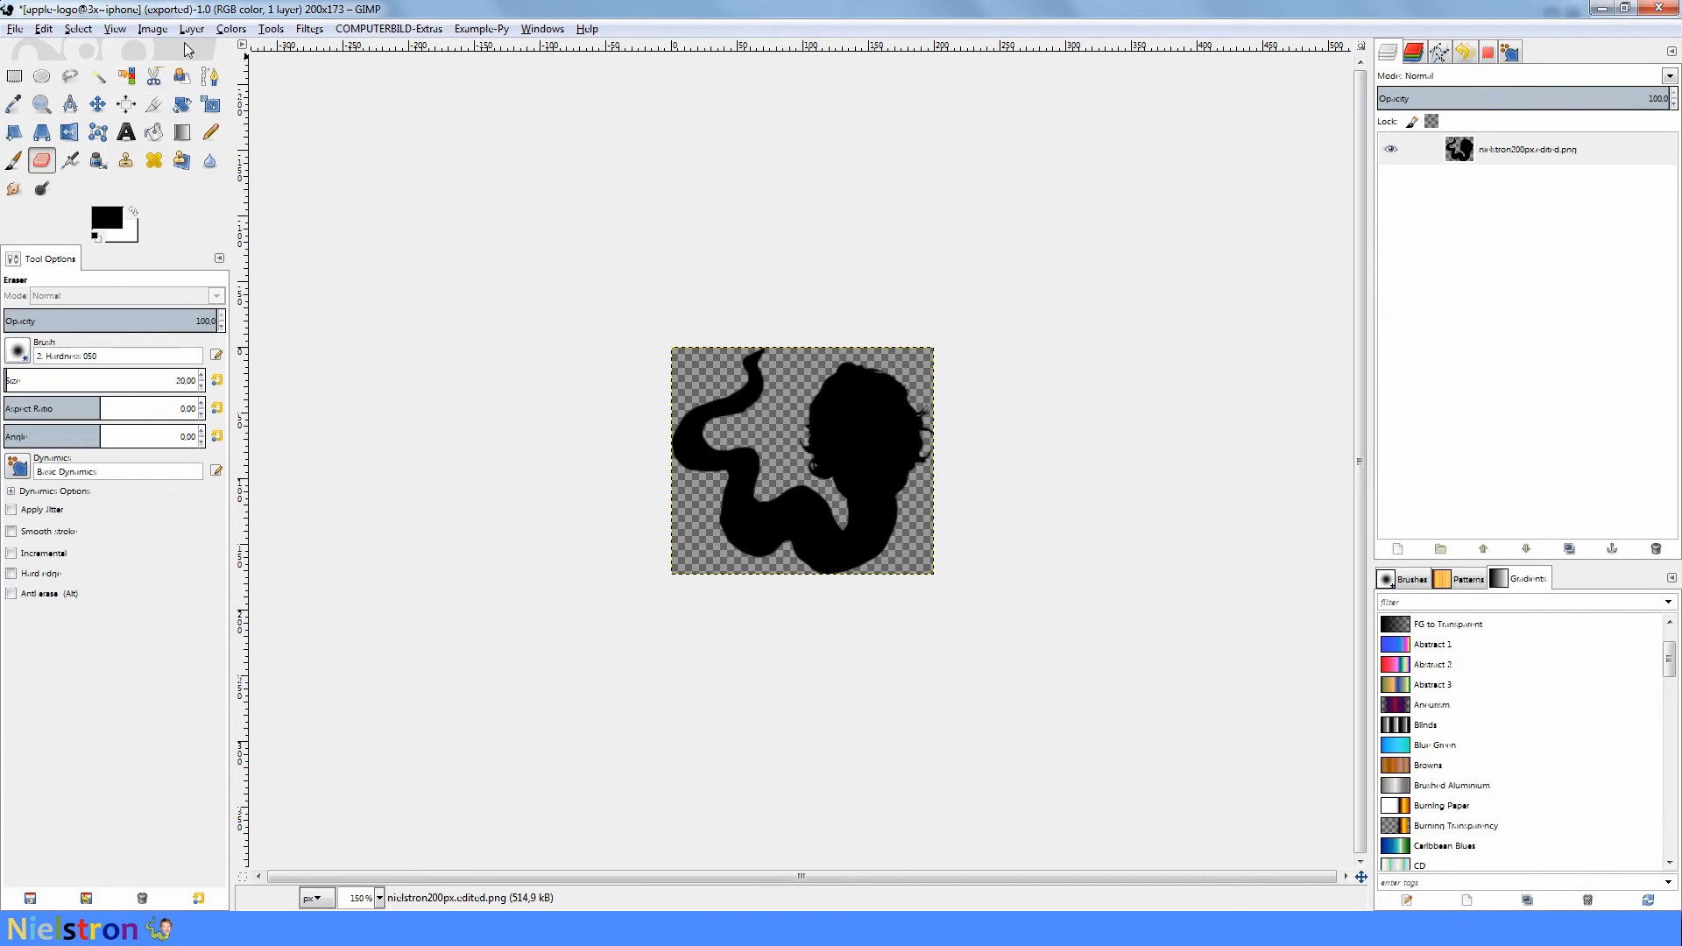
- Scale the black logo image to a width of 129 px
{"action": "left_click", "coordinate": [156, 30]}
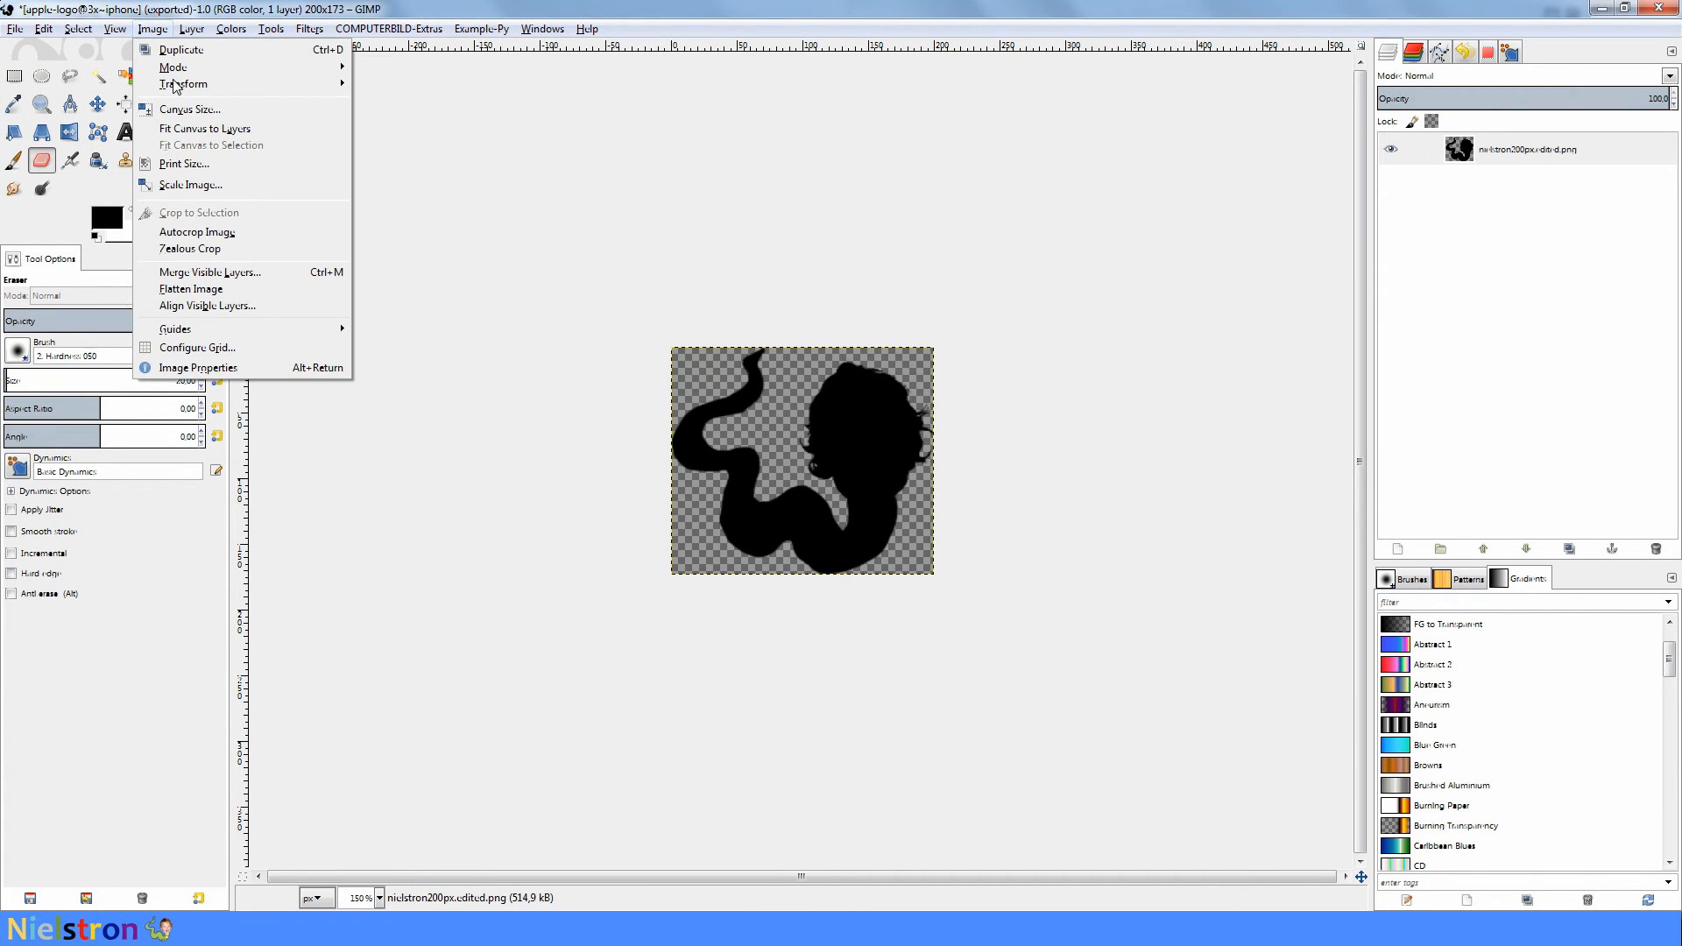
{"action": "left_click", "coordinate": [203, 184]}
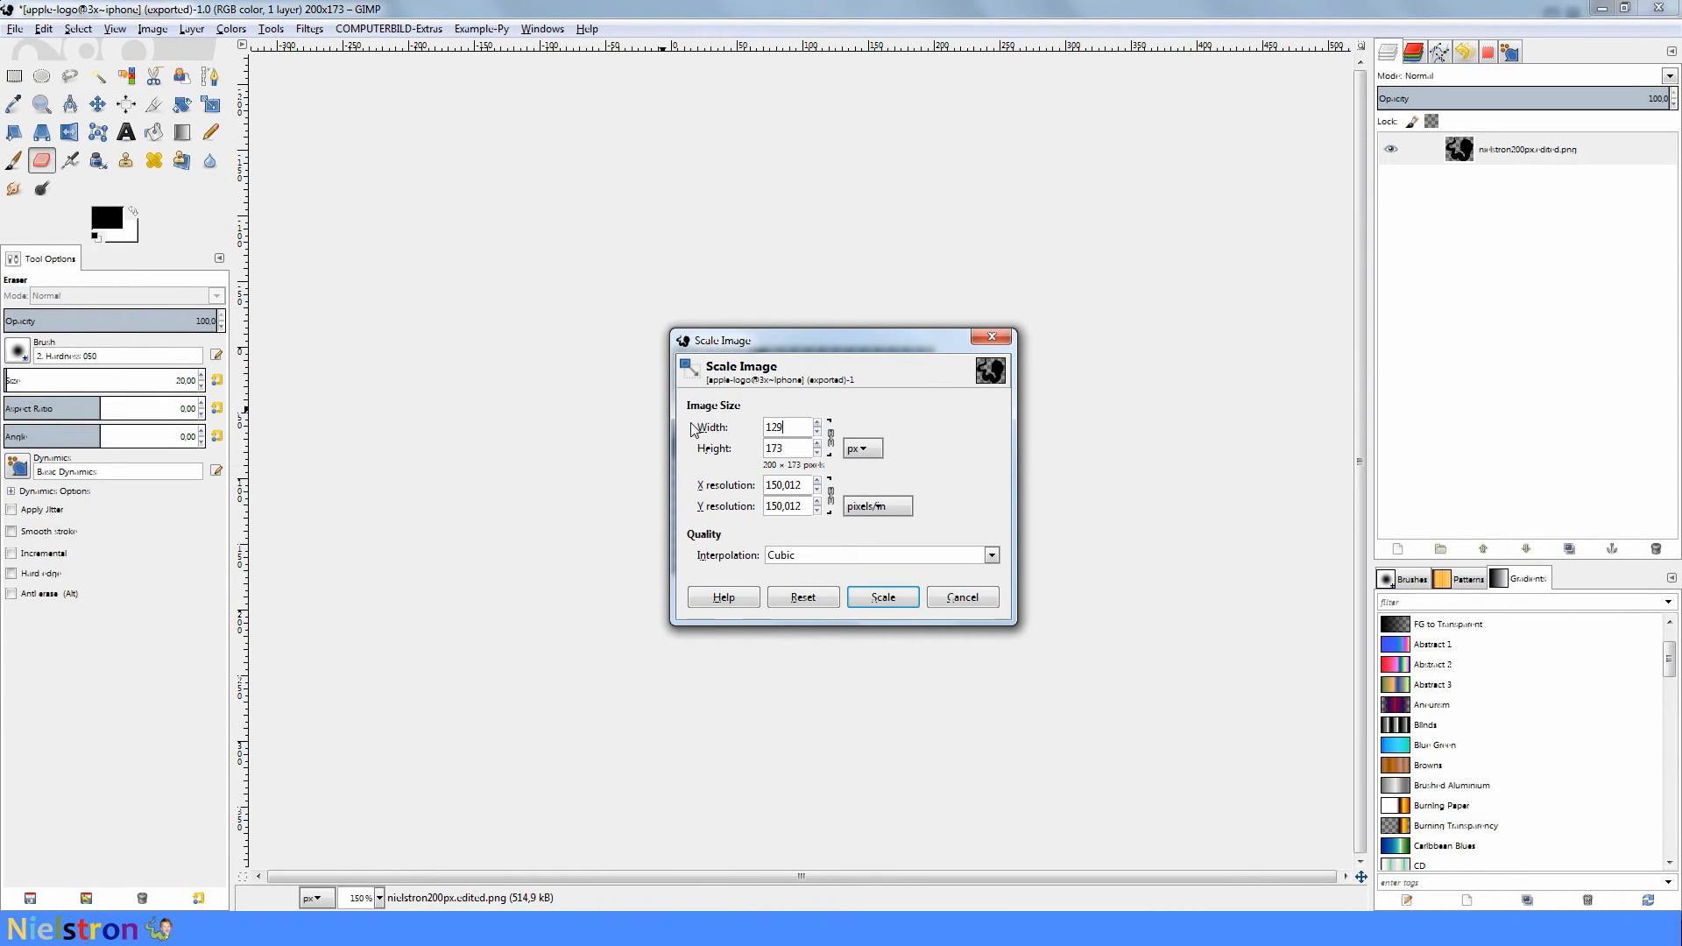
{"action": "type", "text": "129"}
{"action": "left_click", "coordinate": [881, 599]}
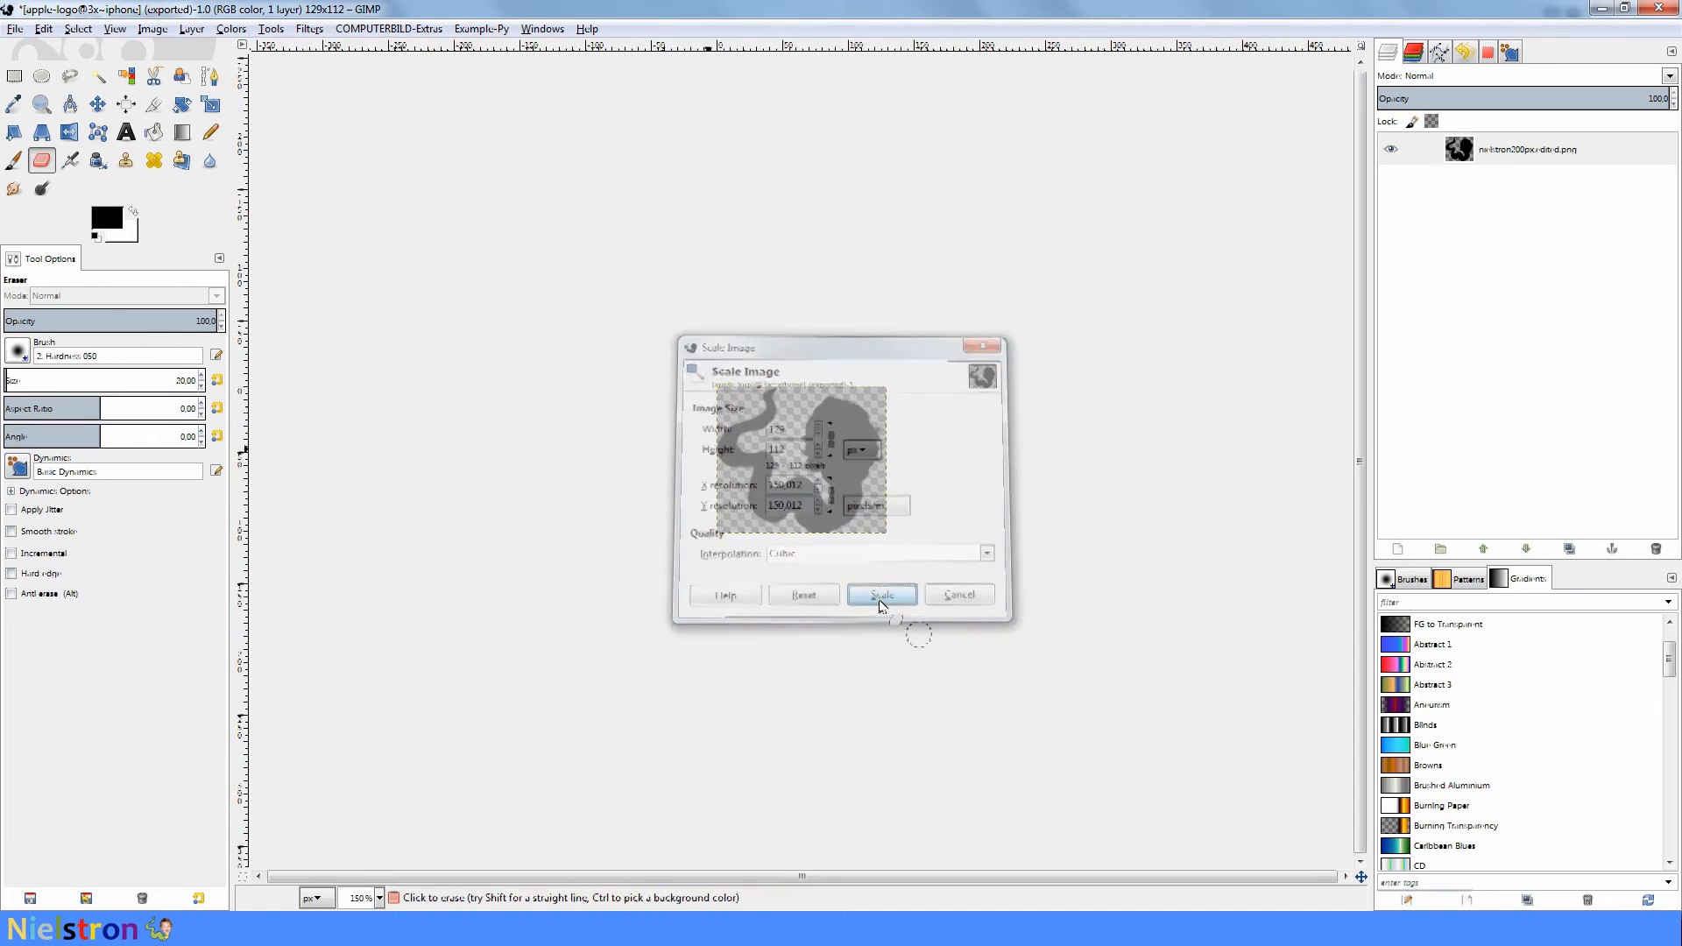
{"action": "left_click", "coordinate": [17, 29]}
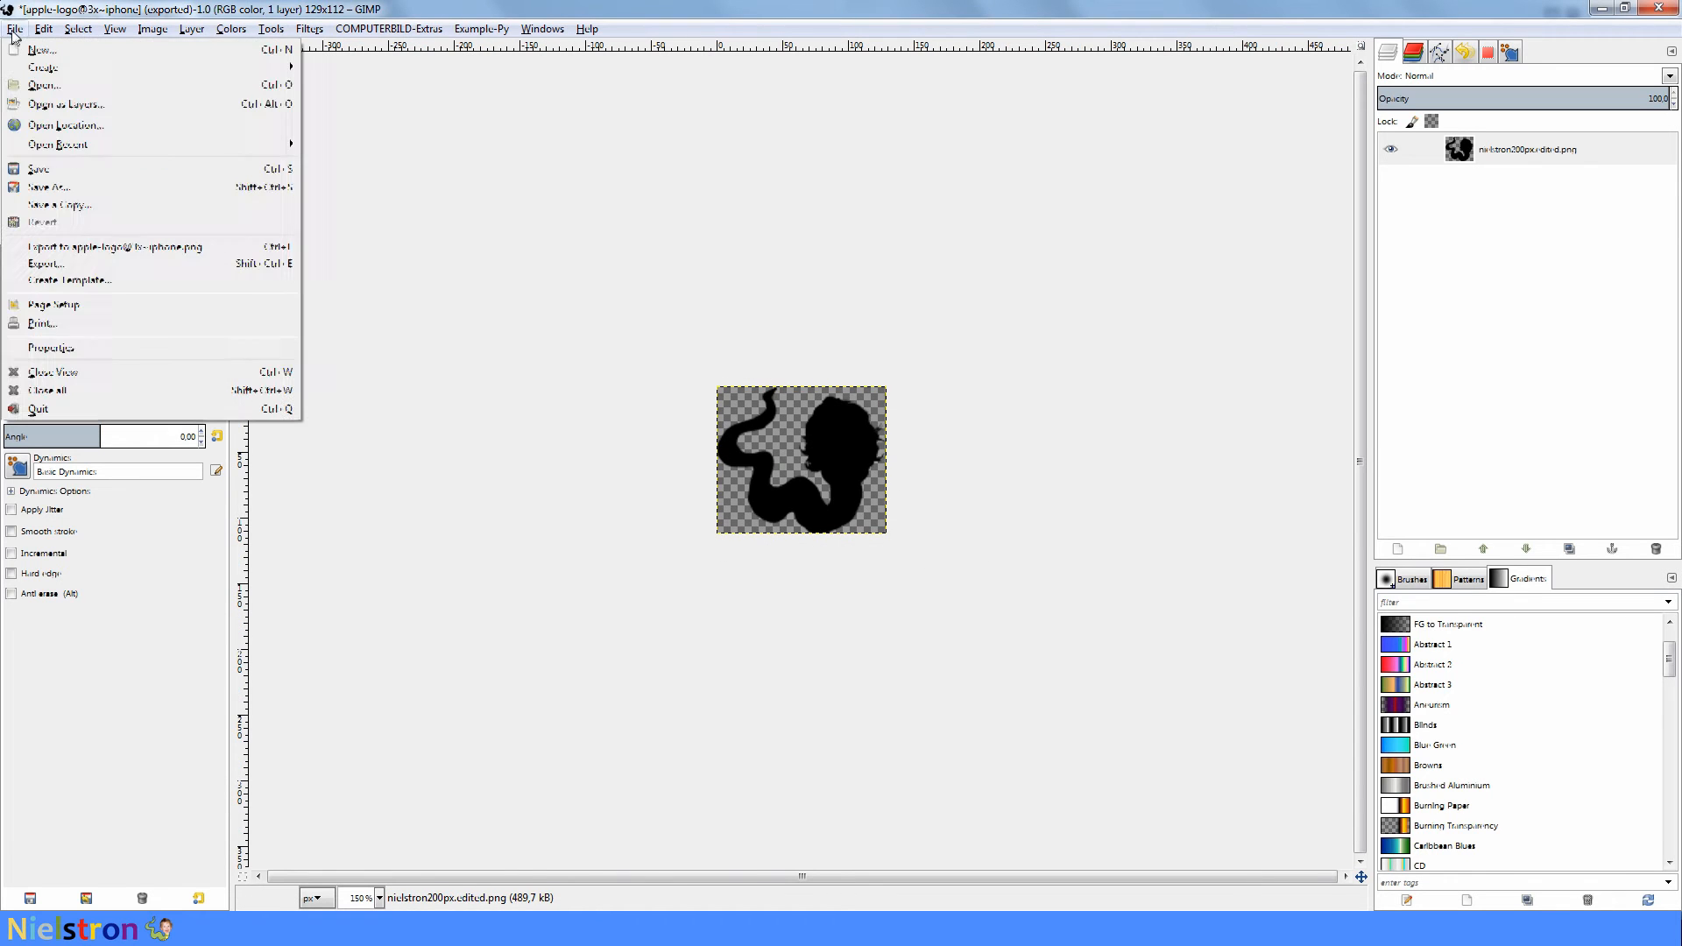
{"action": "left_click", "coordinate": [76, 268]}
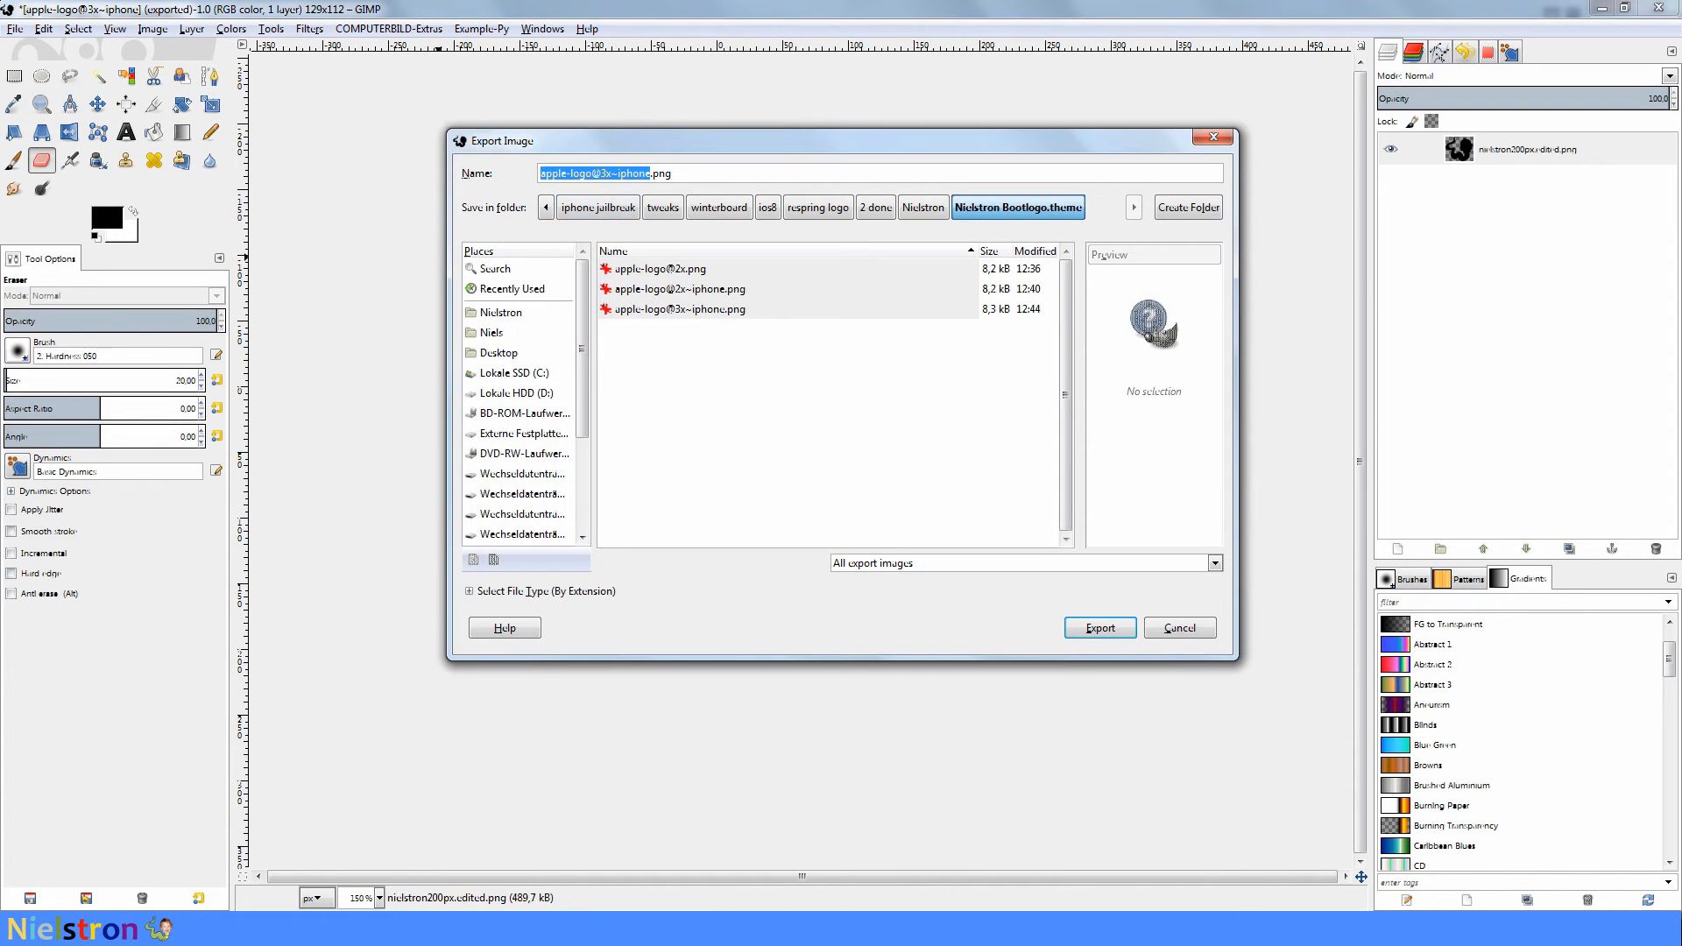
{"action": "left_click", "coordinate": [592, 172]}
{"action": "type", "text": "-black"}
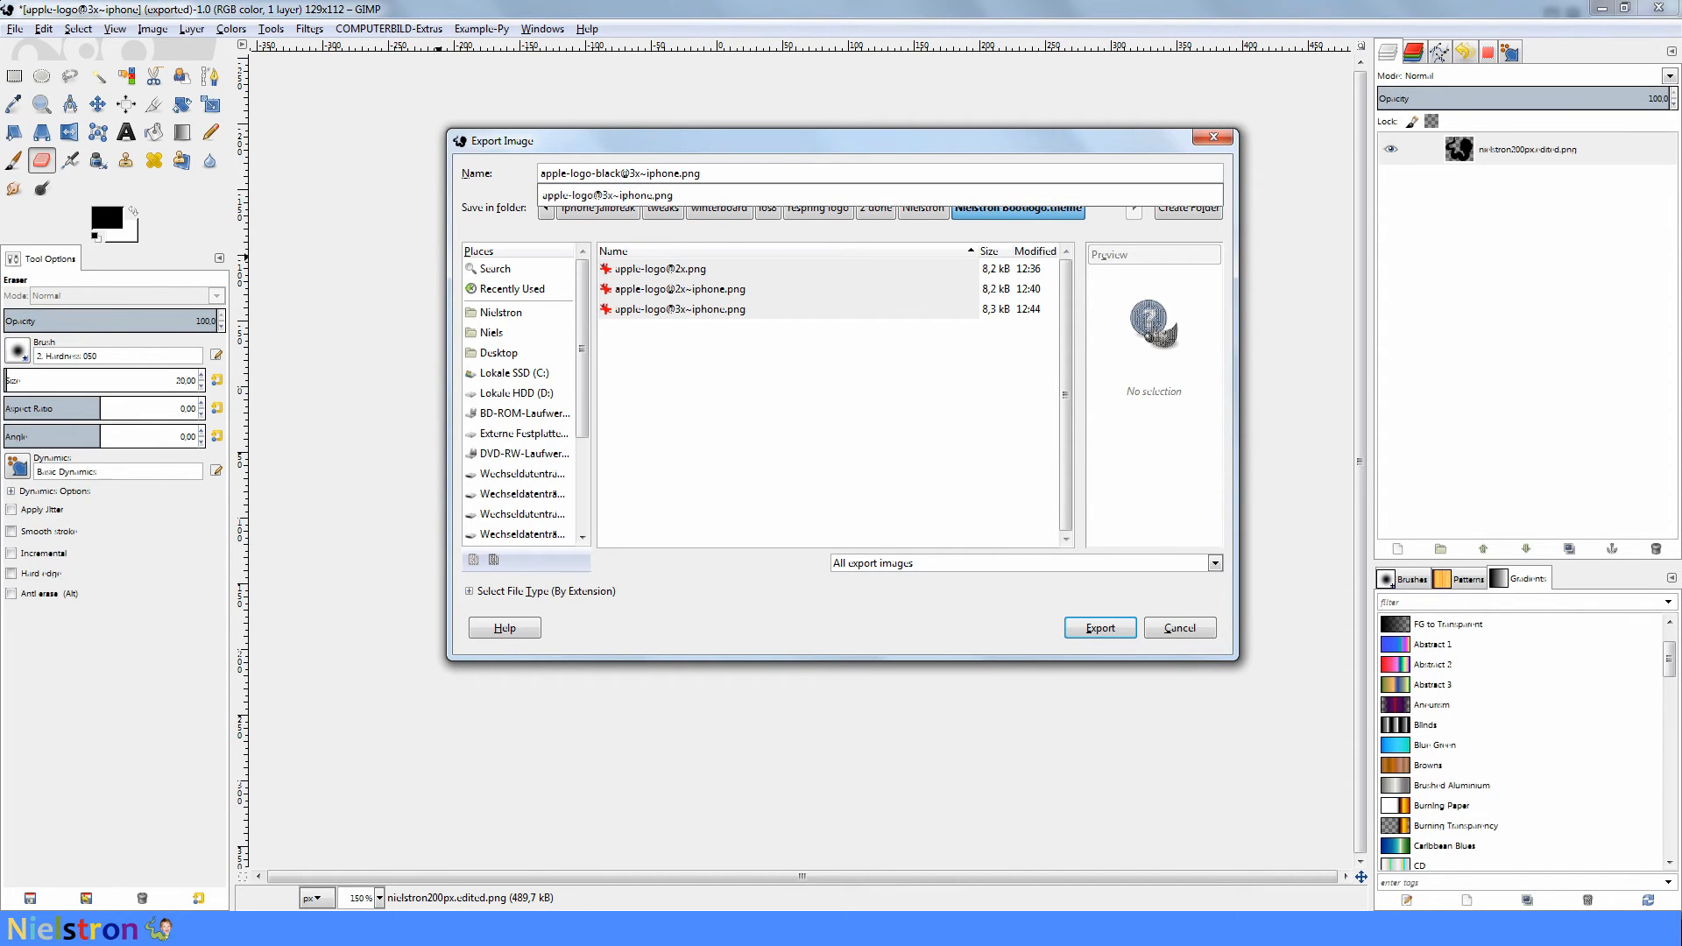
{"action": "key", "text": "BackSpace"}
{"action": "type", "text": "2"}
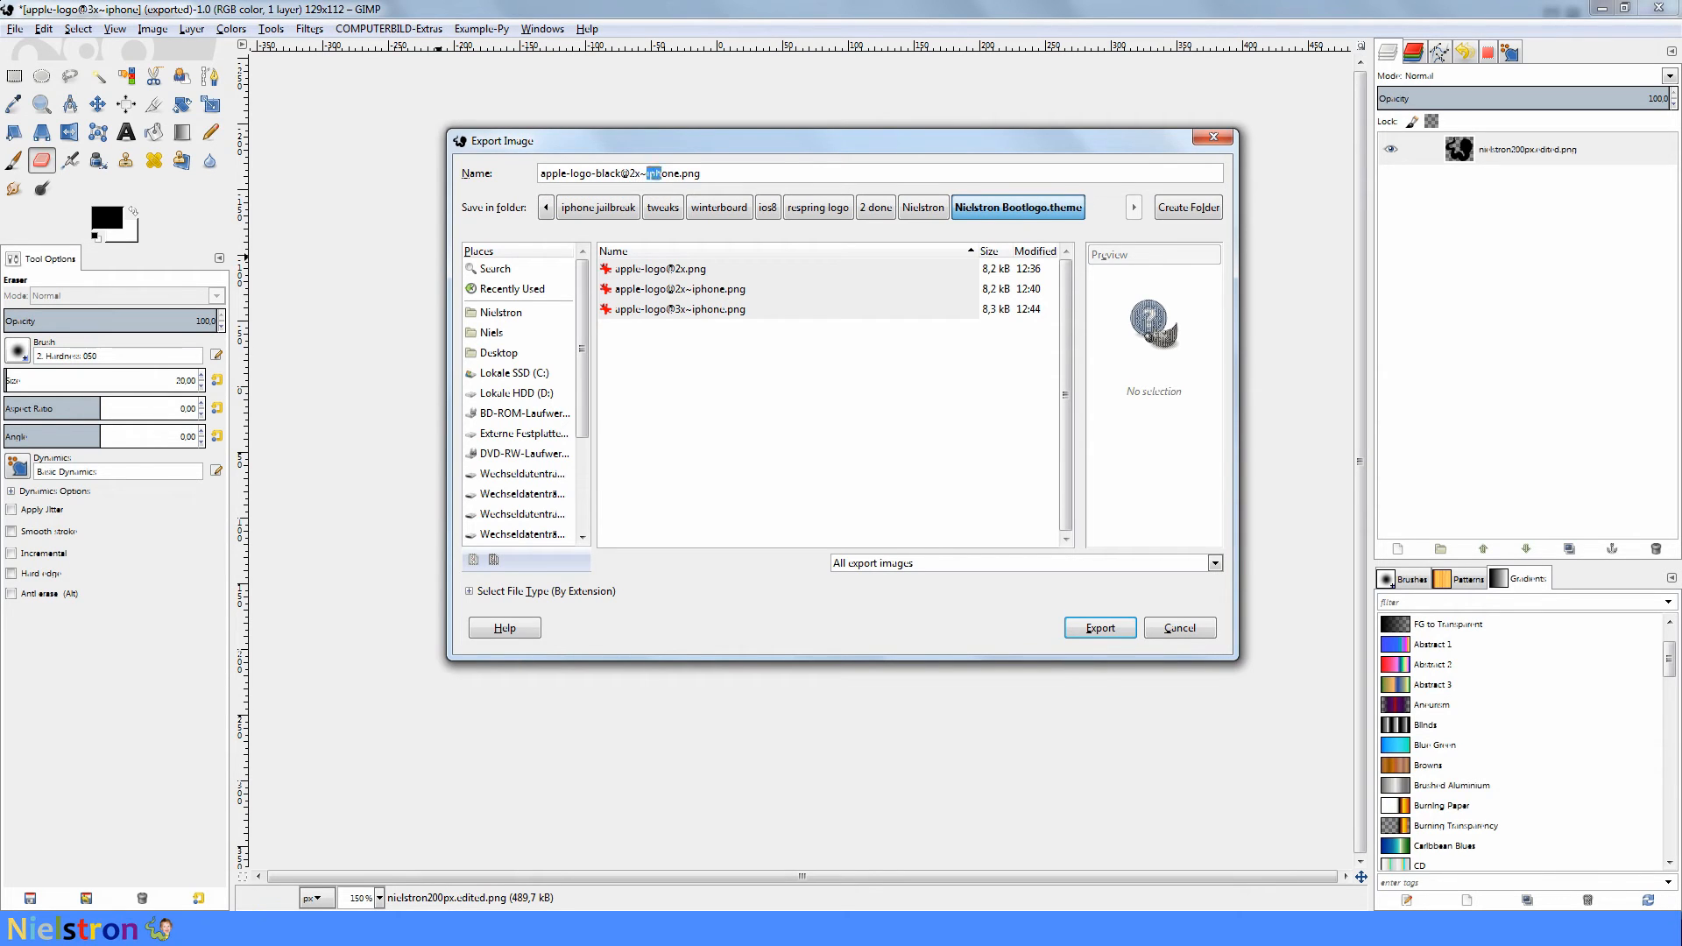
{"action": "key", "text": "Delete"}
{"action": "key", "text": "Delete"}
{"action": "key", "text": "Delete"}
{"action": "key", "text": "Delete"}
{"action": "key", "text": "BackSpace"}
{"action": "key", "text": "BackSpace"}
{"action": "type", "text": "x"}
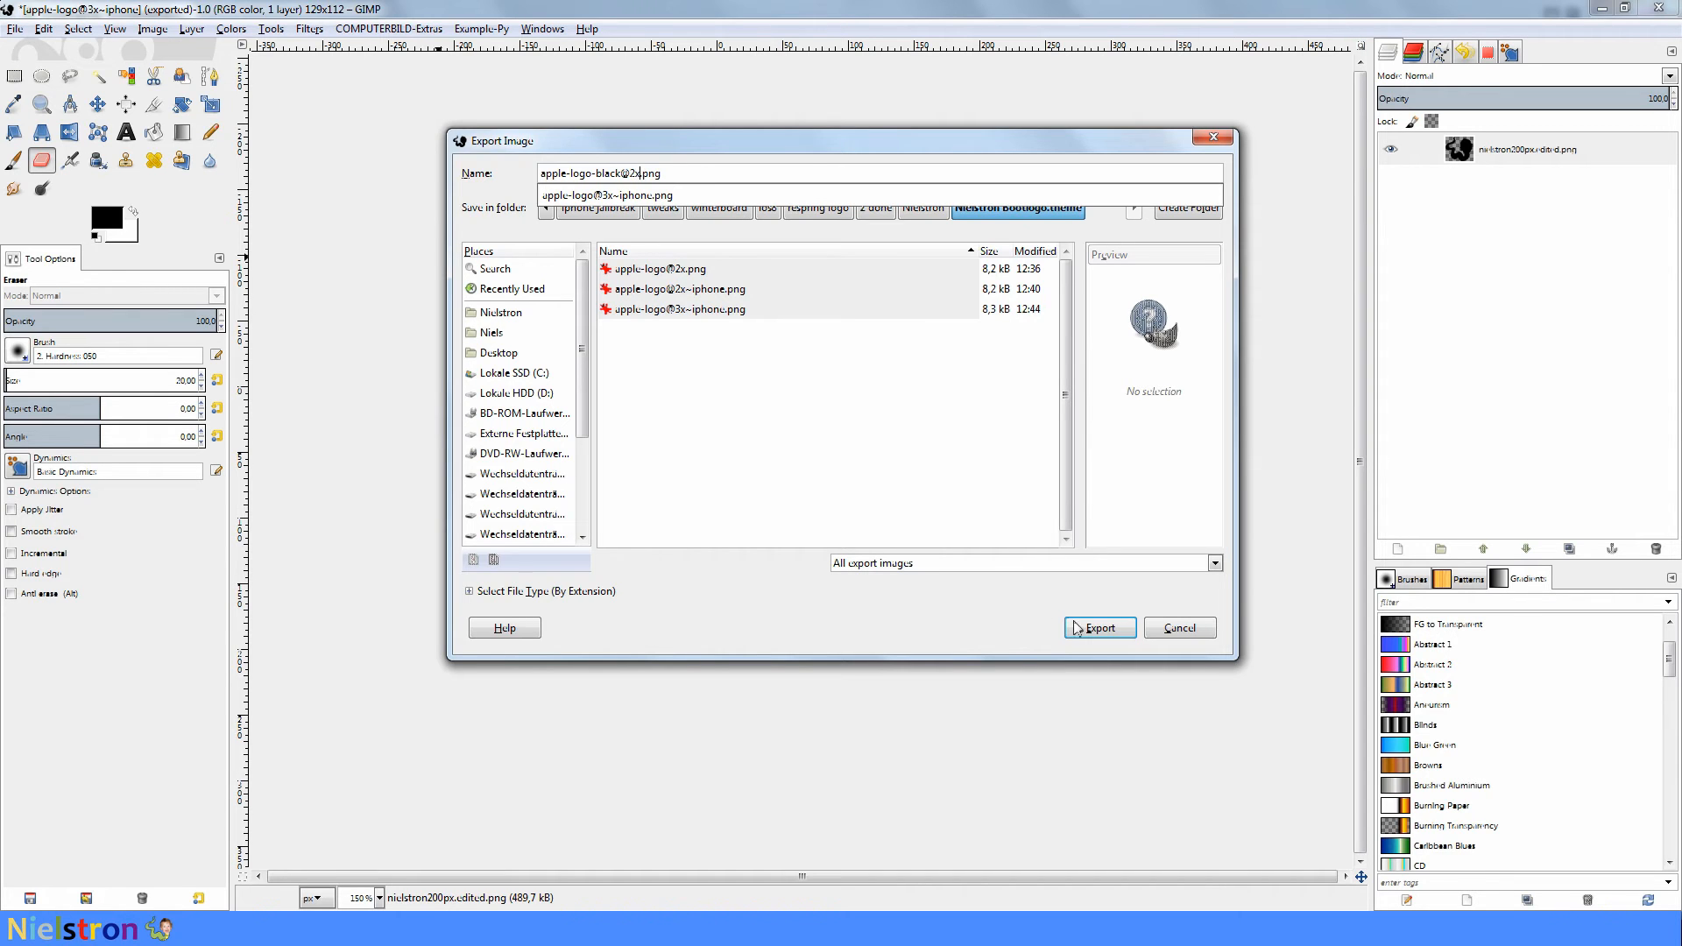
{"action": "left_click", "coordinate": [1102, 628]}
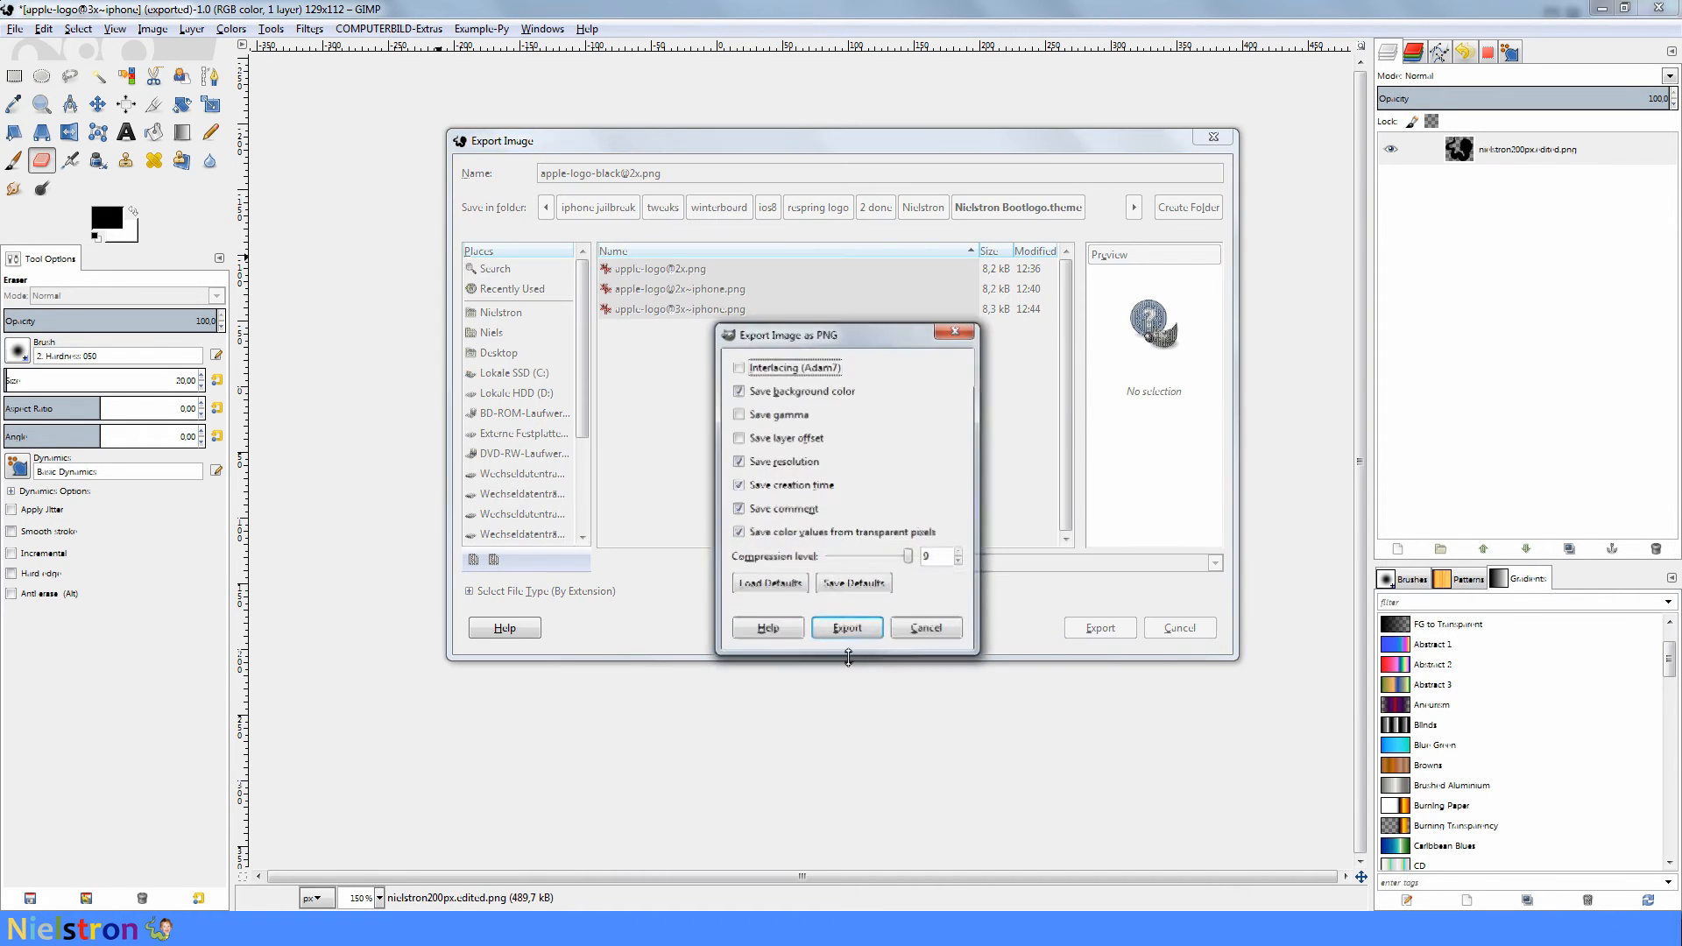
{"action": "left_click", "coordinate": [855, 623]}
- Export the black logo again as apple-logo-black@2x~iphone.png into the same theme folder with the default PNG options
{"action": "left_click", "coordinate": [15, 28]}
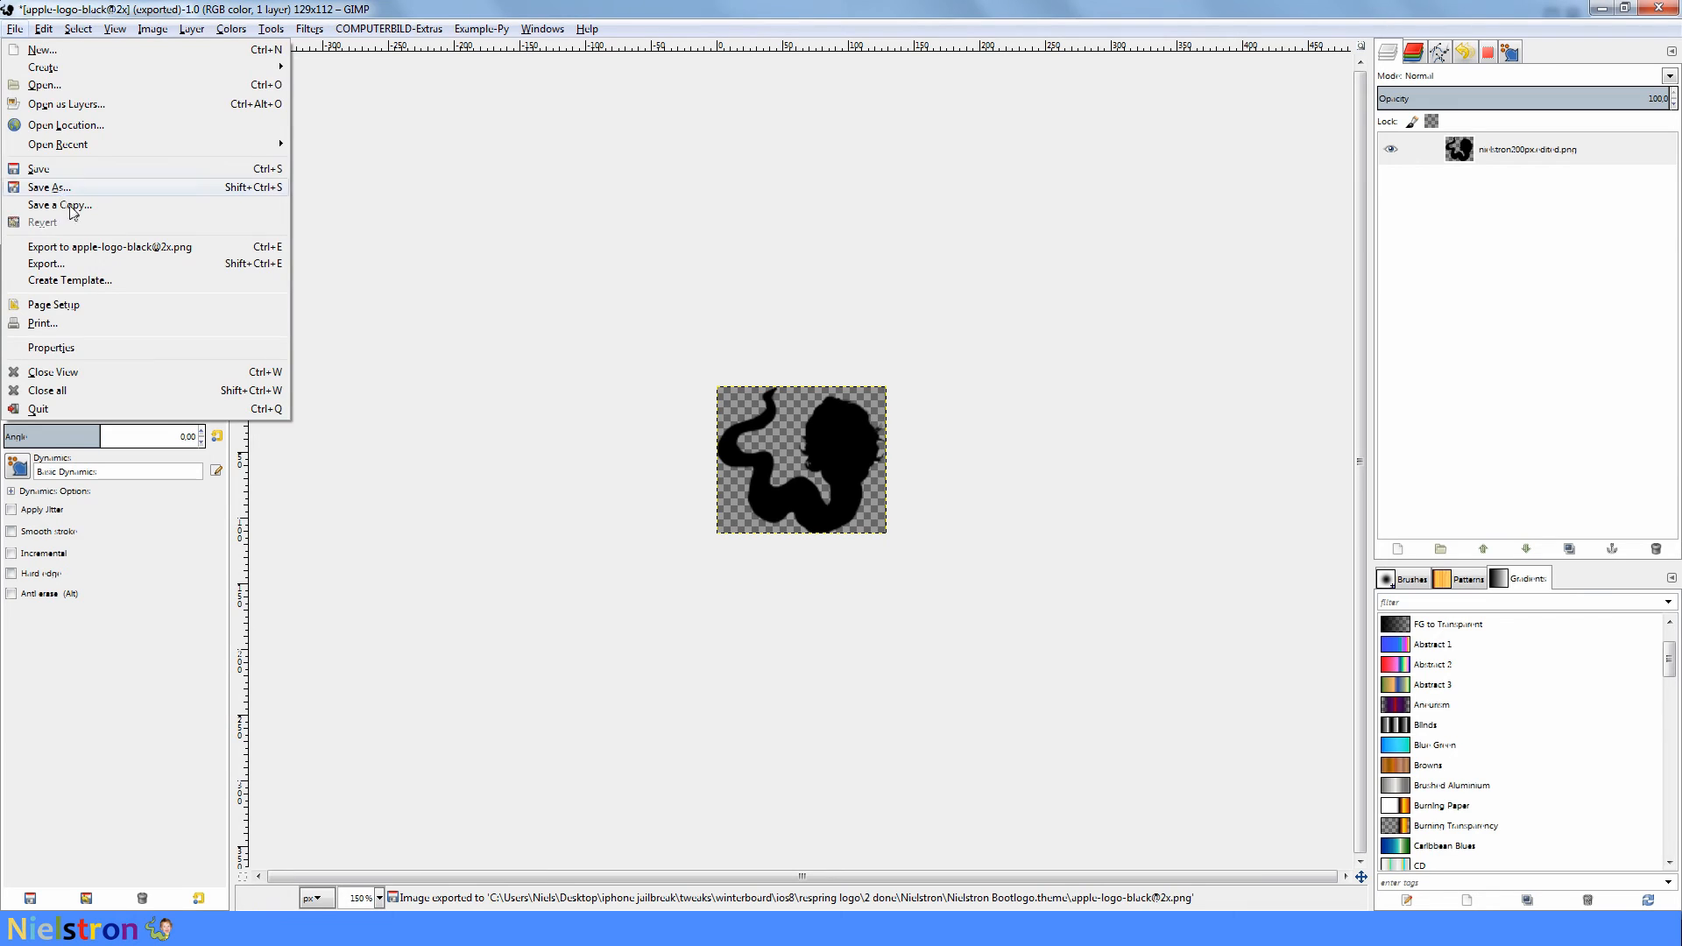
{"action": "left_click", "coordinate": [79, 267]}
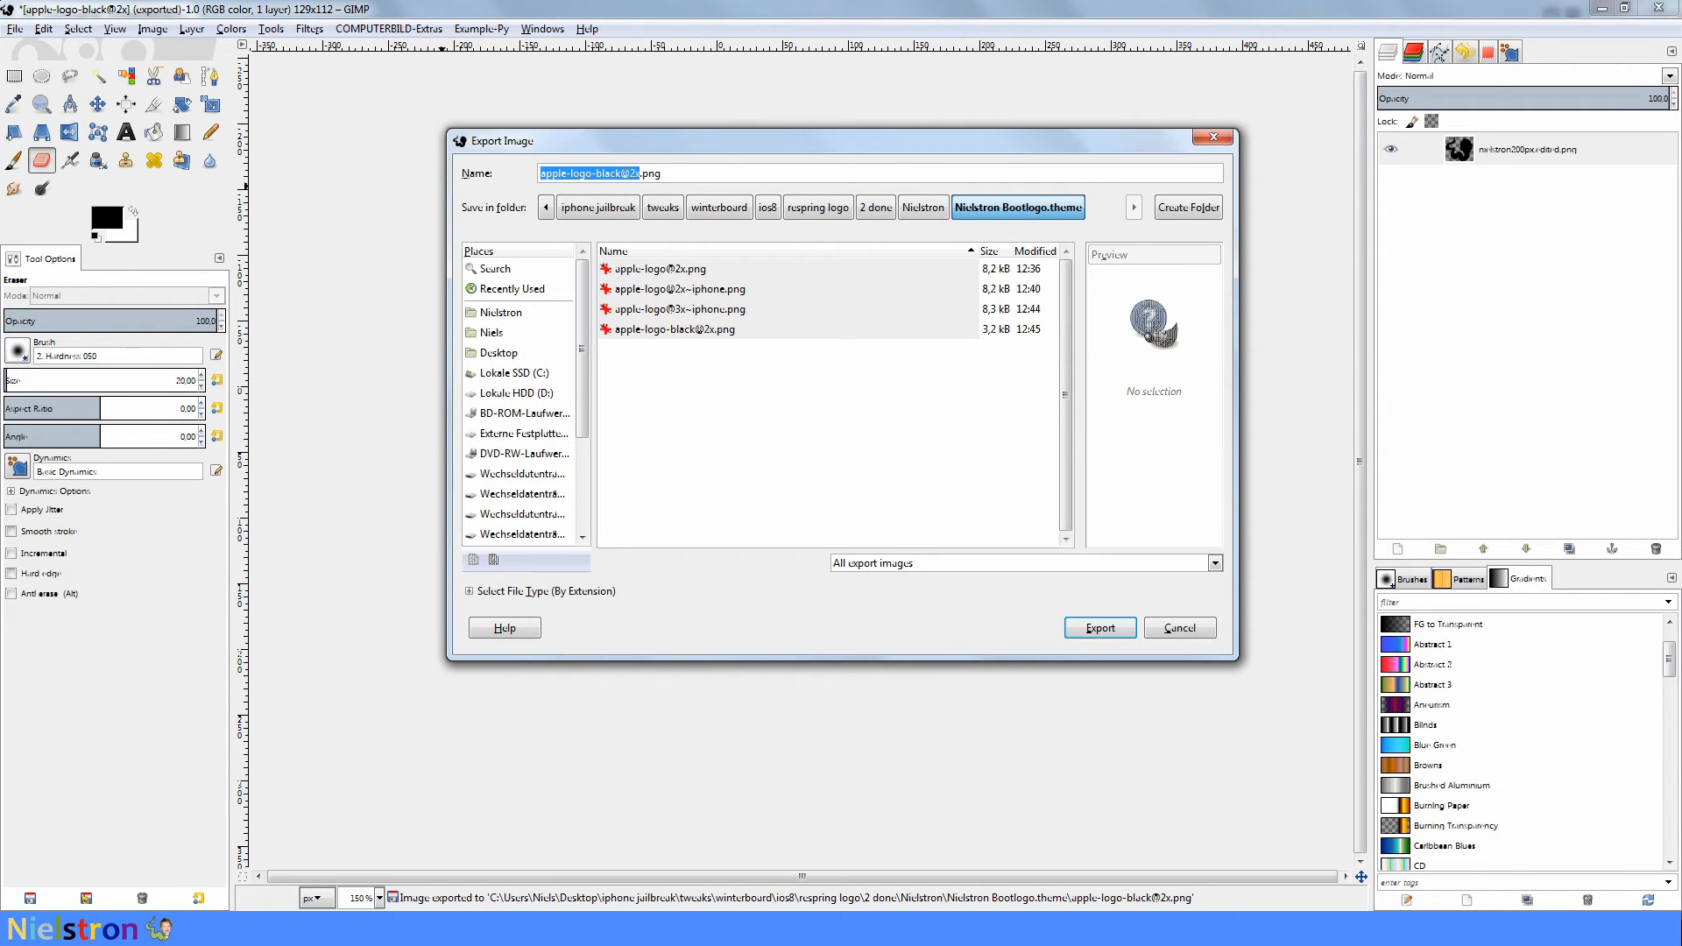
{"action": "key", "text": "Right"}
{"action": "type", "text": "~"}
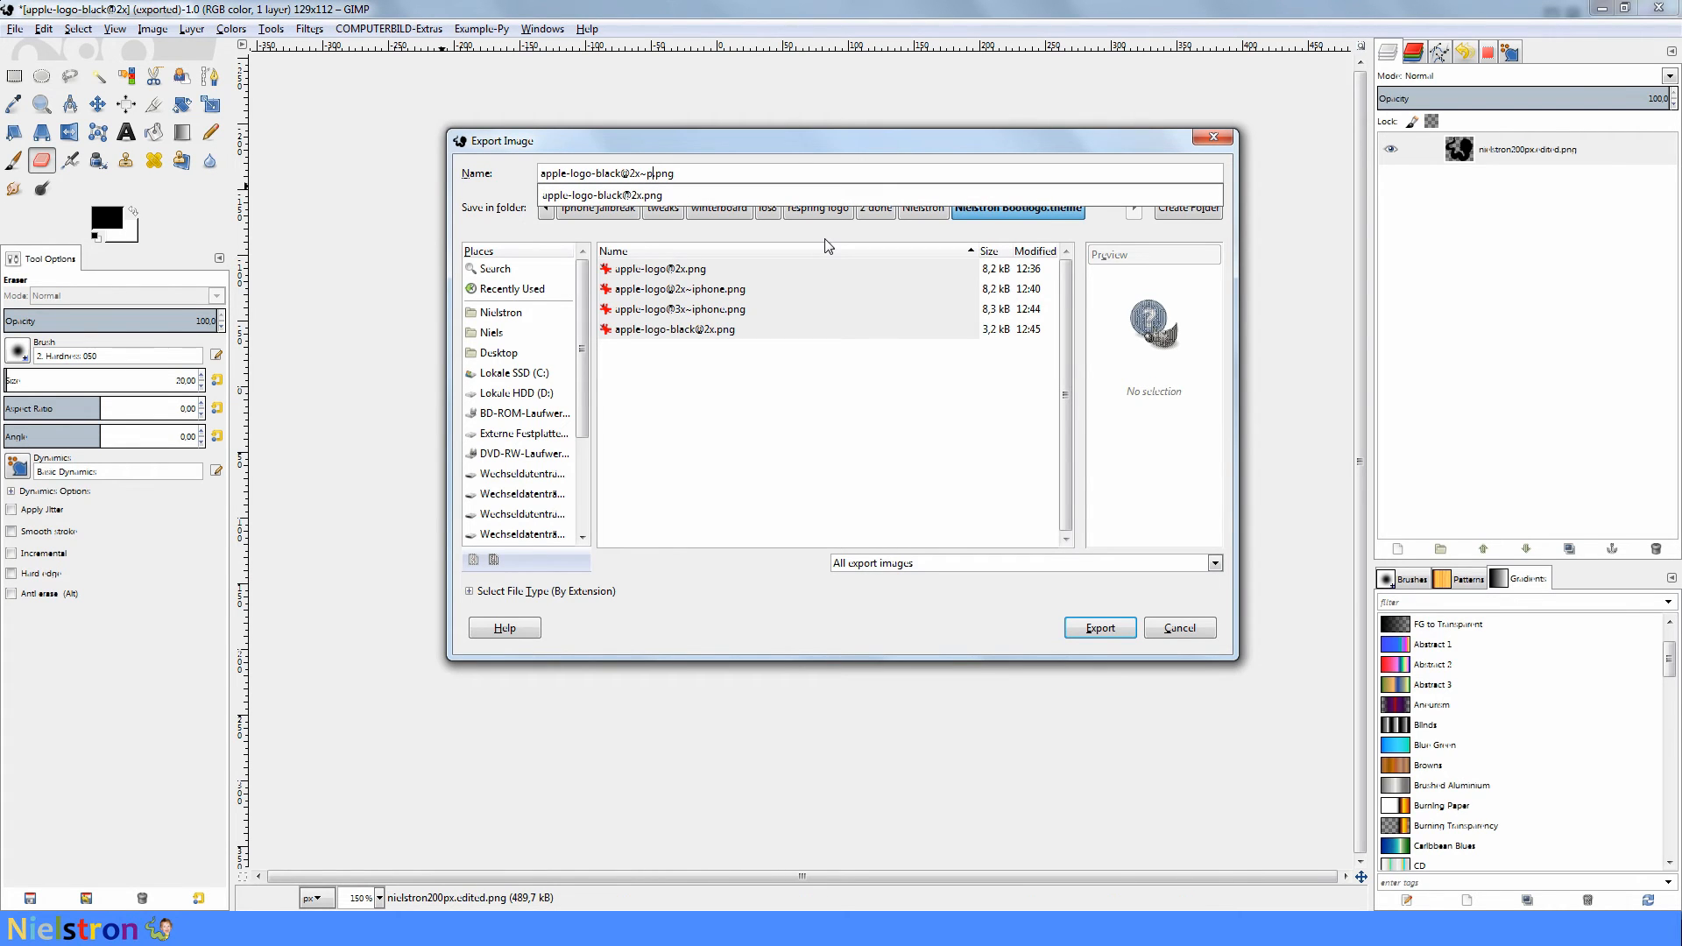
{"action": "type", "text": "iphone"}
{"action": "key", "text": "Return"}
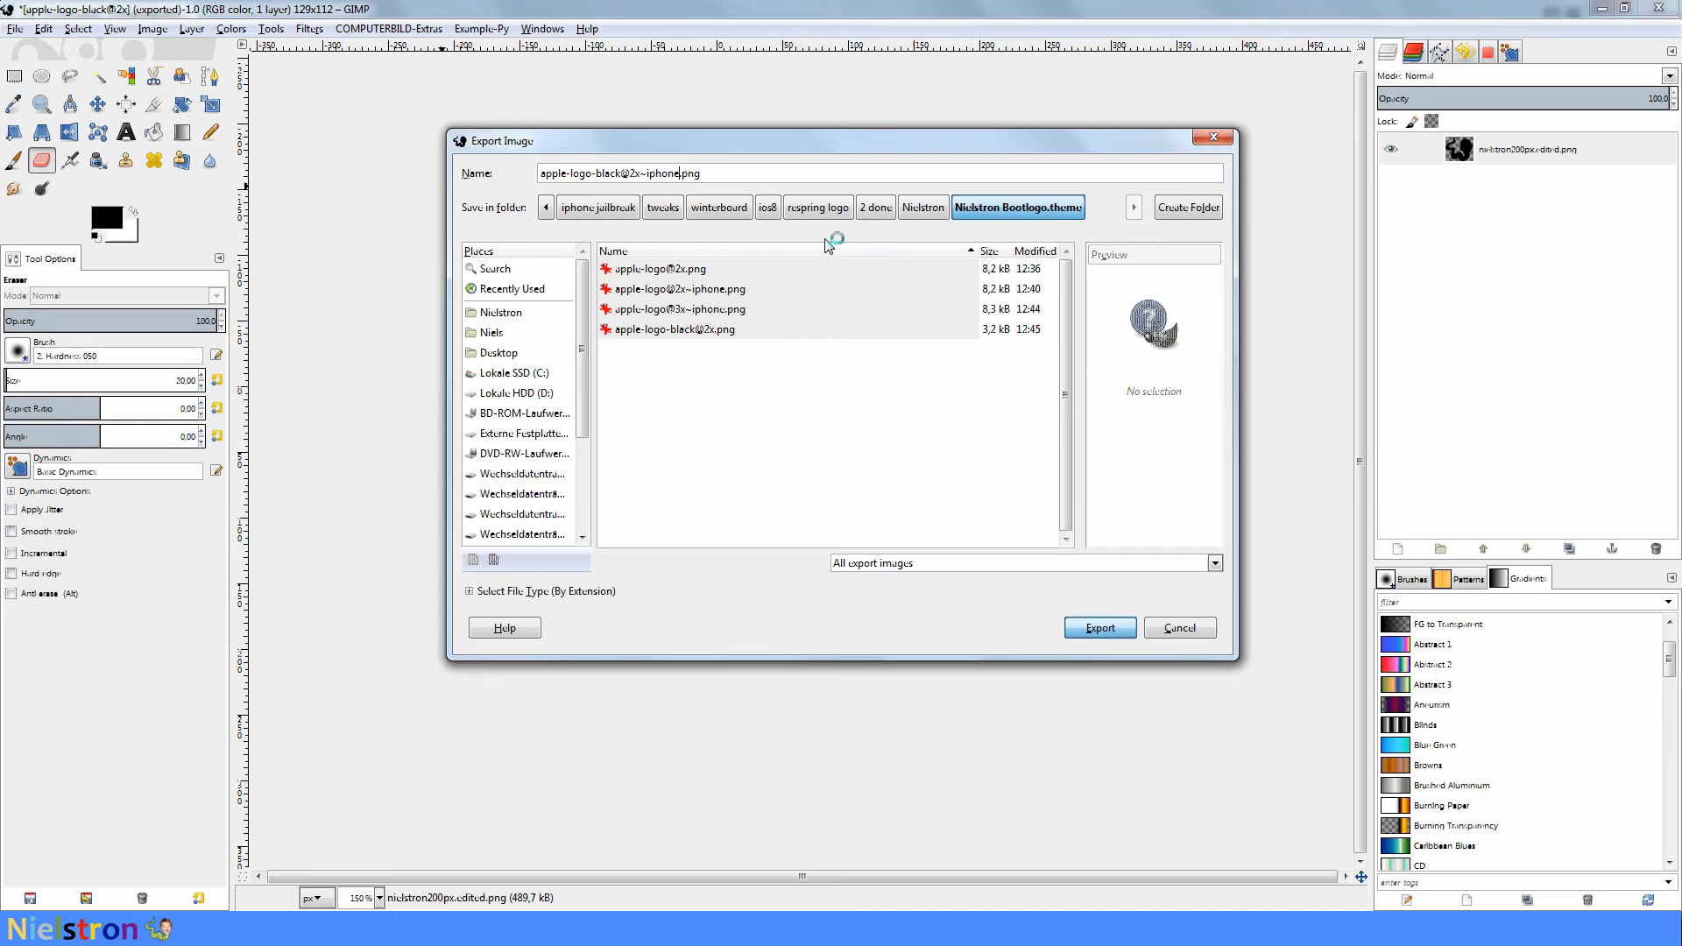
{"action": "key", "text": "Return"}
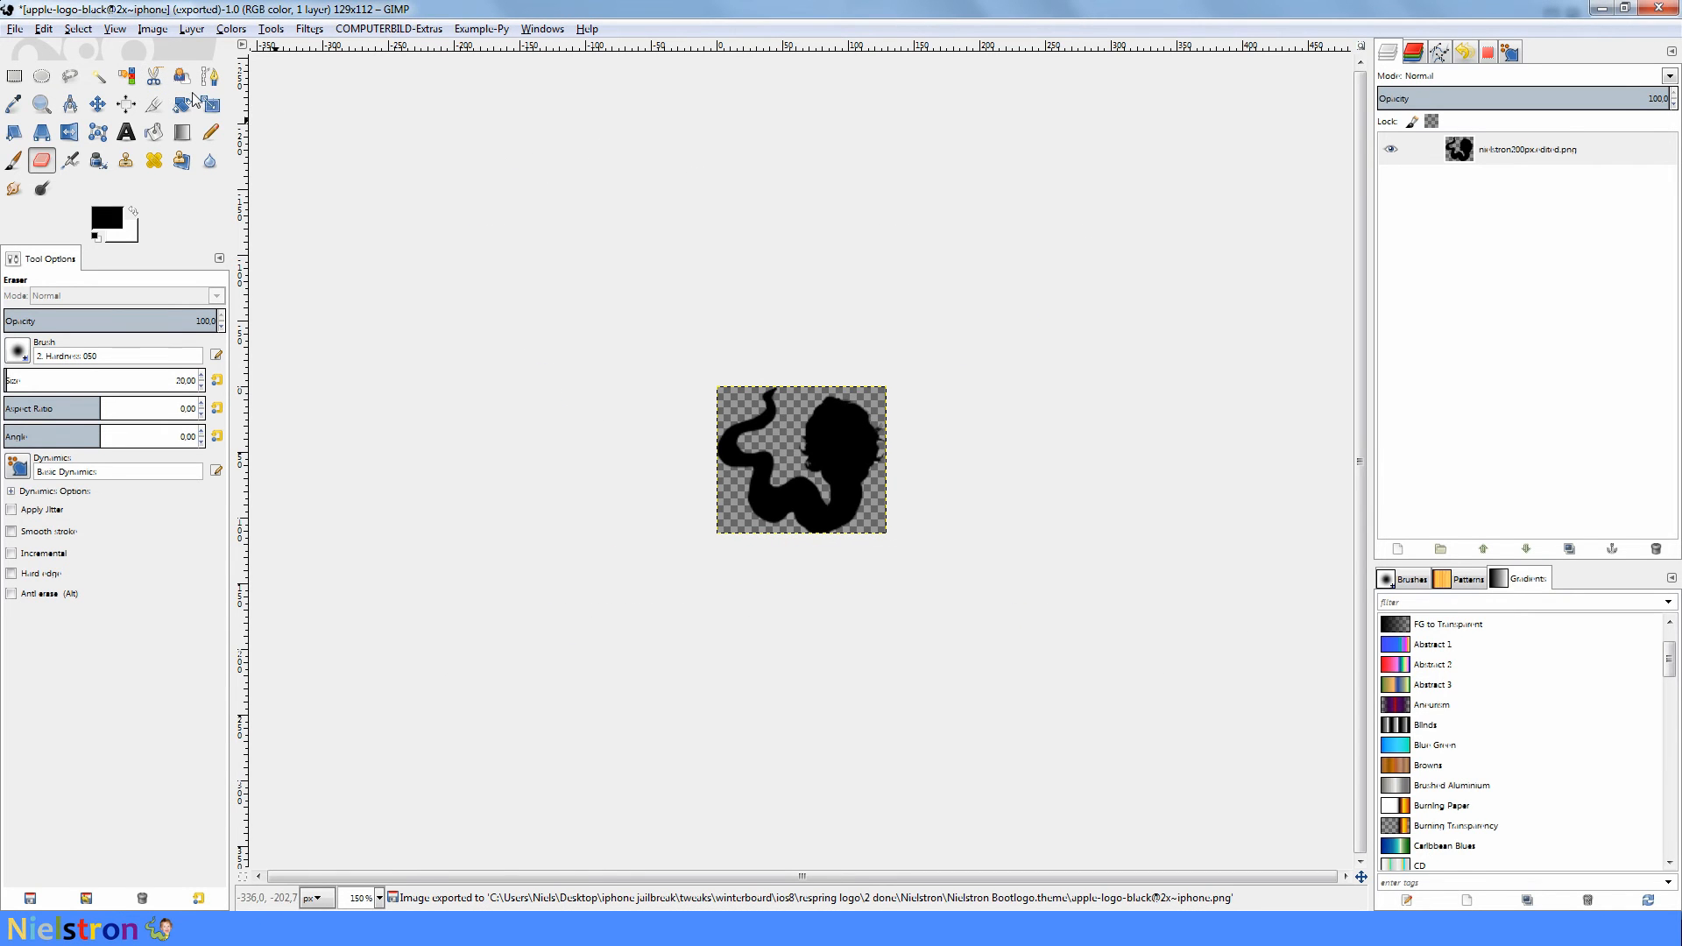
- Undo the 129 px scaling of the black logo and scale the image to a width of 194 px
{"action": "left_click", "coordinate": [78, 29]}
{"action": "left_click", "coordinate": [79, 48]}
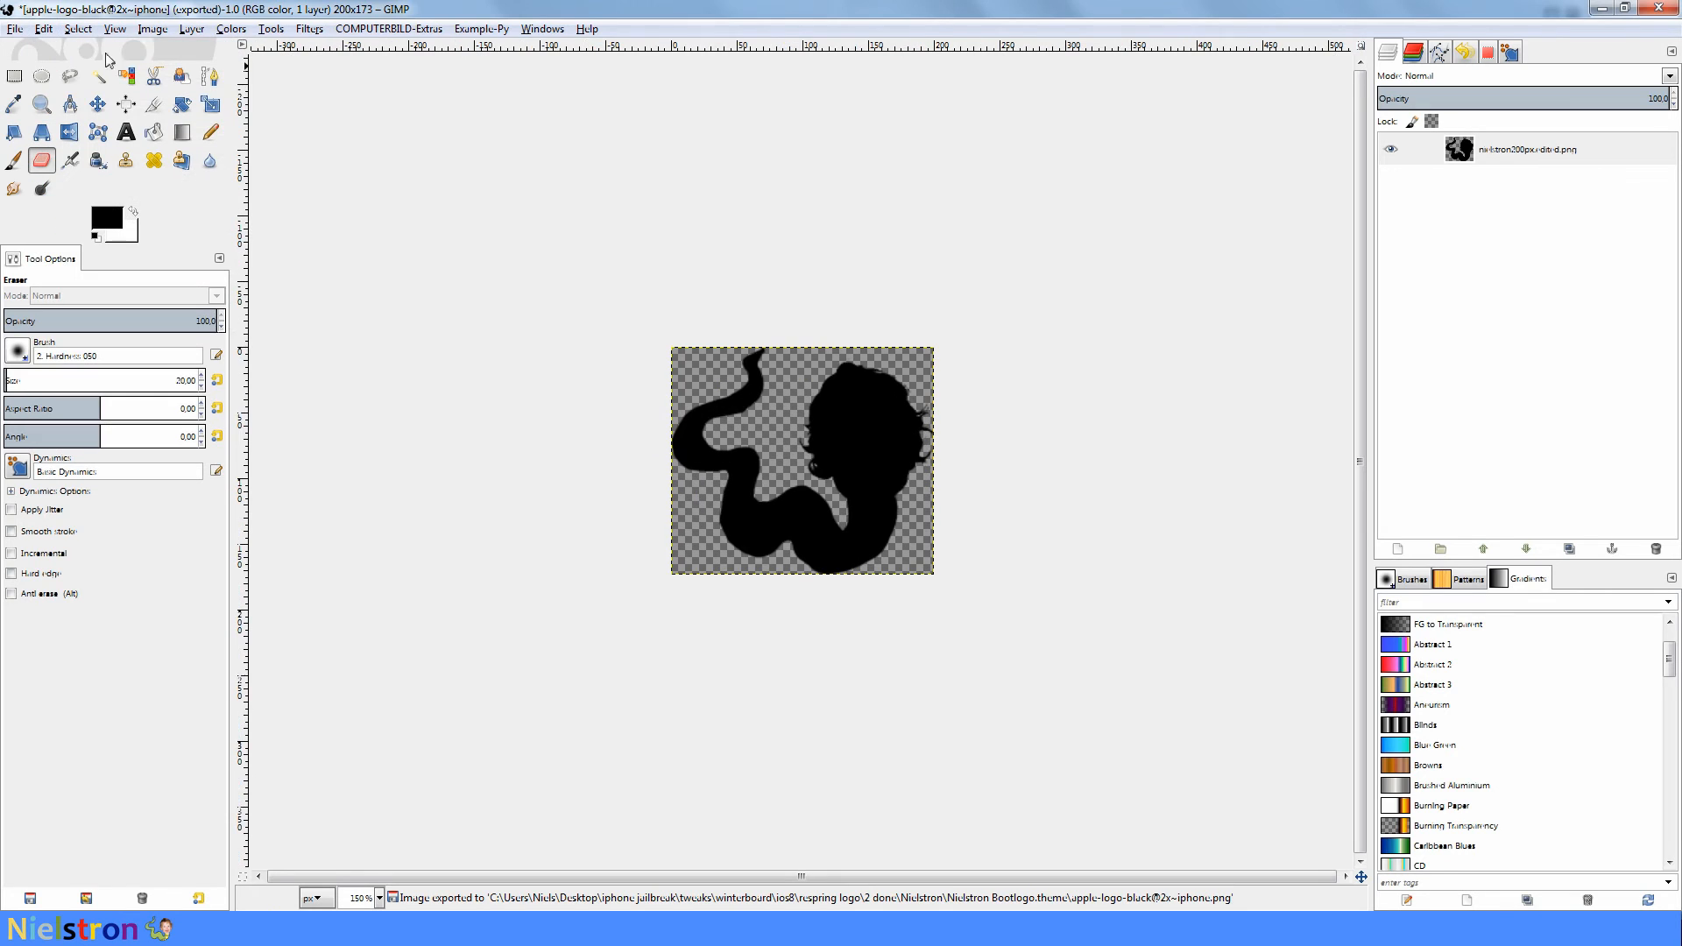
{"action": "left_click", "coordinate": [150, 29]}
{"action": "left_click", "coordinate": [203, 186]}
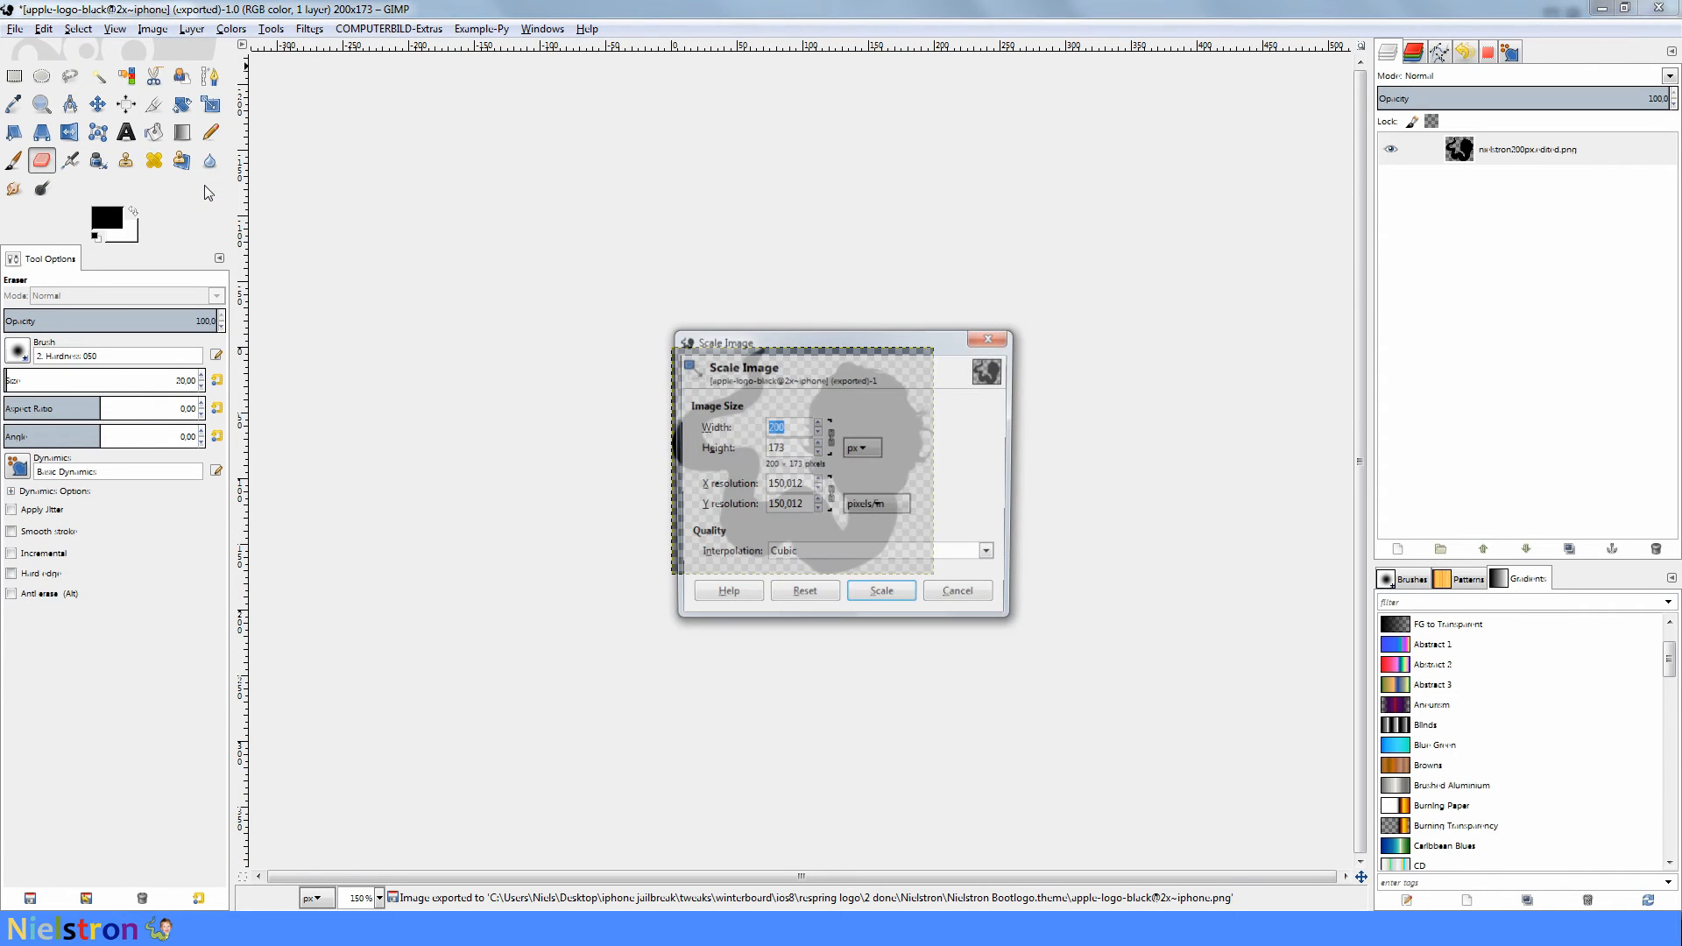
{"action": "type", "text": "194"}
{"action": "left_click", "coordinate": [876, 597]}
- Export the 194 px black logo as apple-logo-black@3x~iphone.png into the Nielstron Bootlogo.theme folder with the default PNG options
{"action": "left_click", "coordinate": [15, 29]}
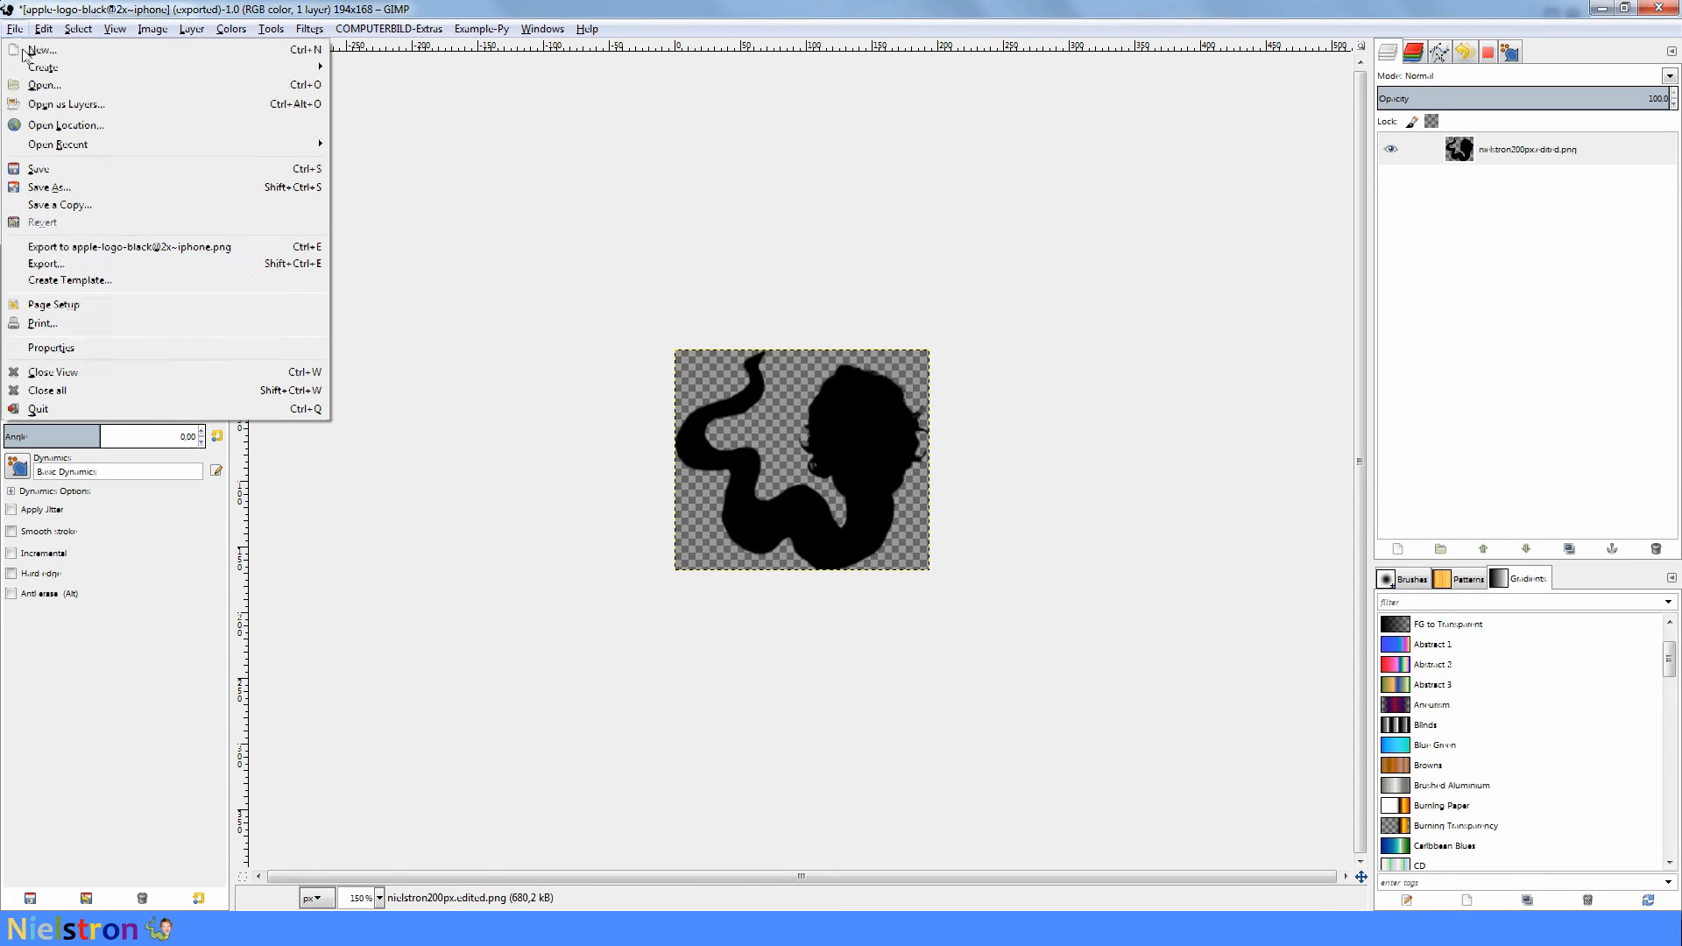
{"action": "left_click", "coordinate": [53, 263]}
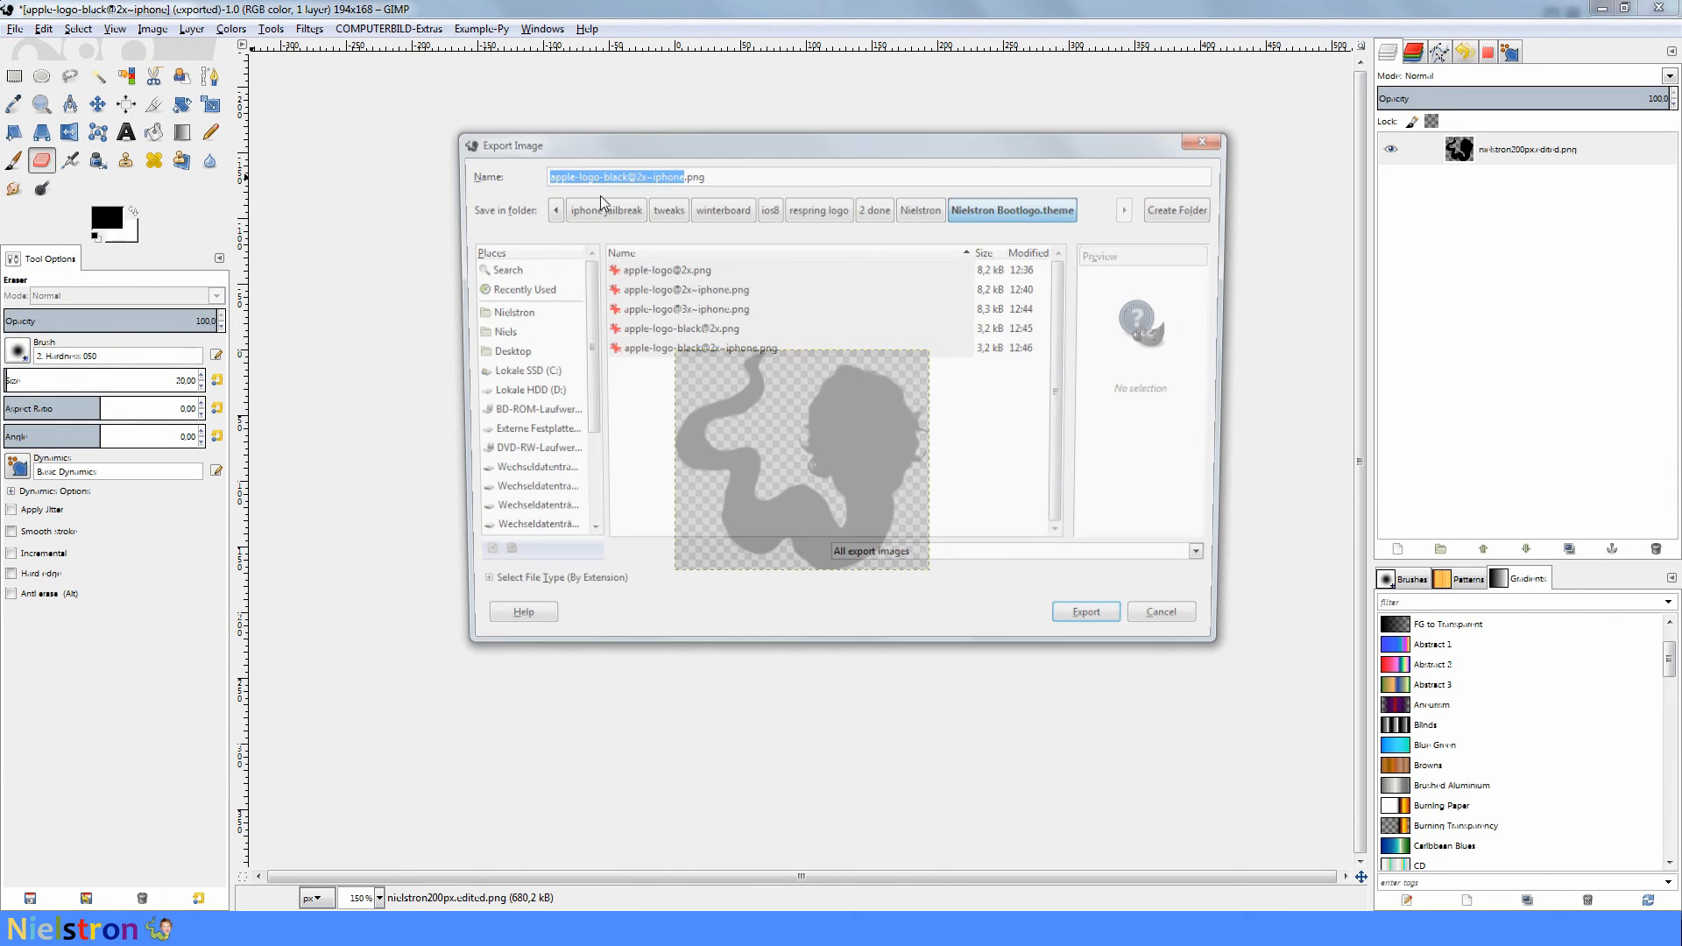
{"action": "left_click", "coordinate": [636, 174]}
{"action": "key", "text": "BackSpace"}
{"action": "type", "text": "3"}
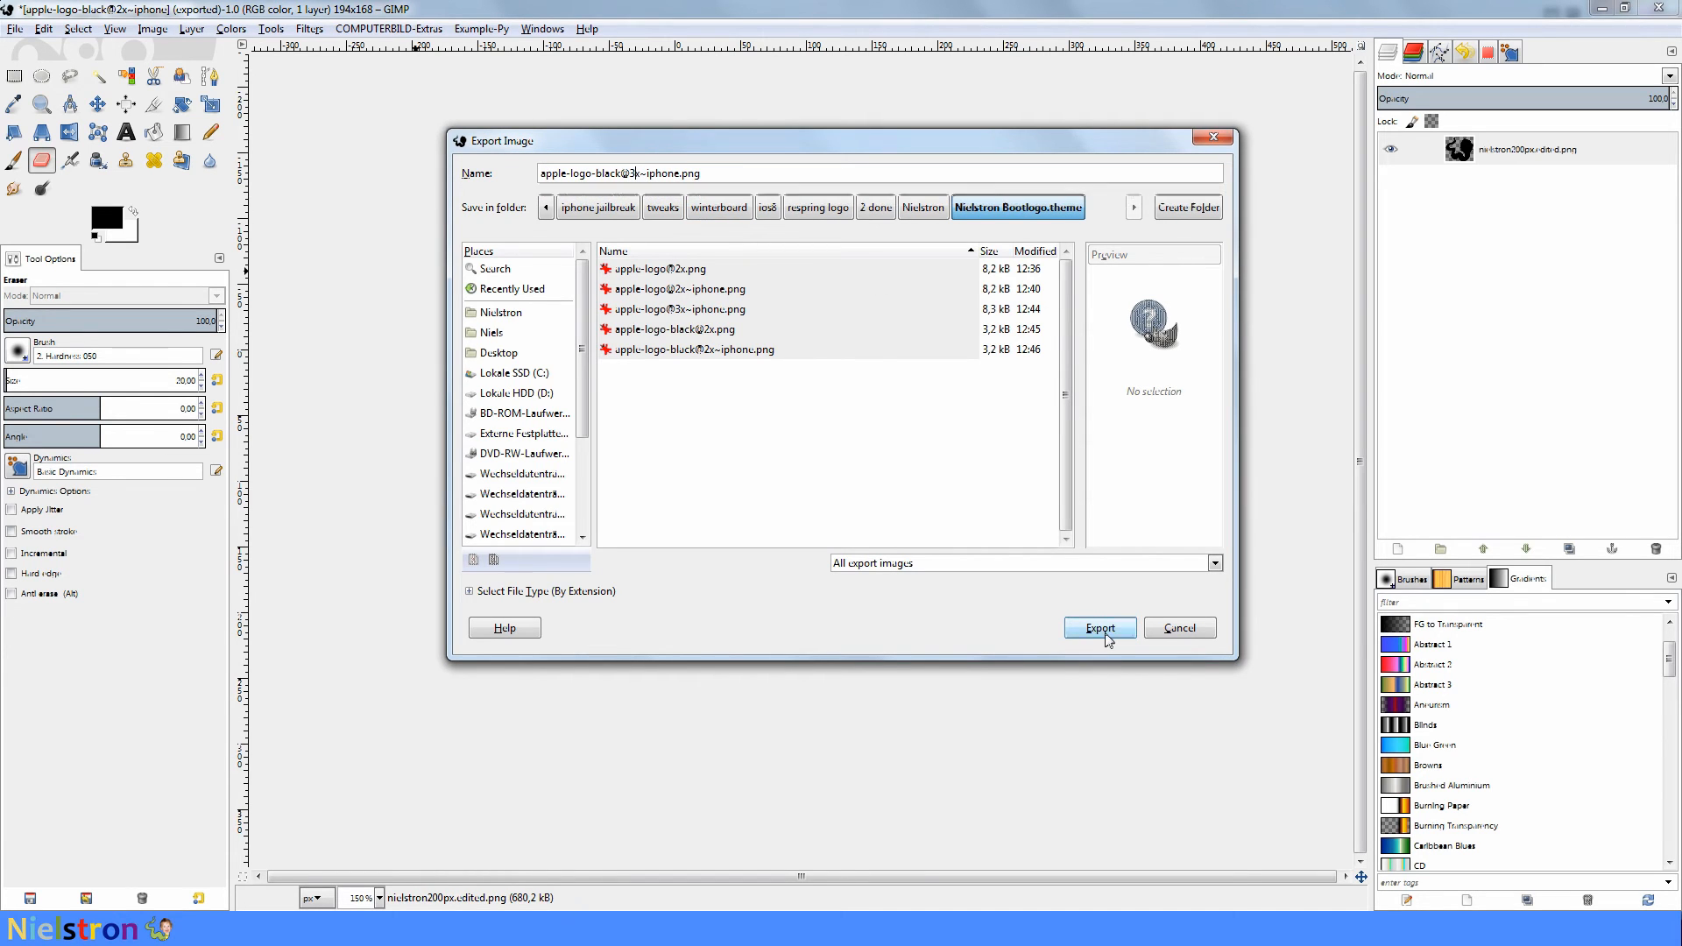
{"action": "left_click", "coordinate": [1105, 633]}
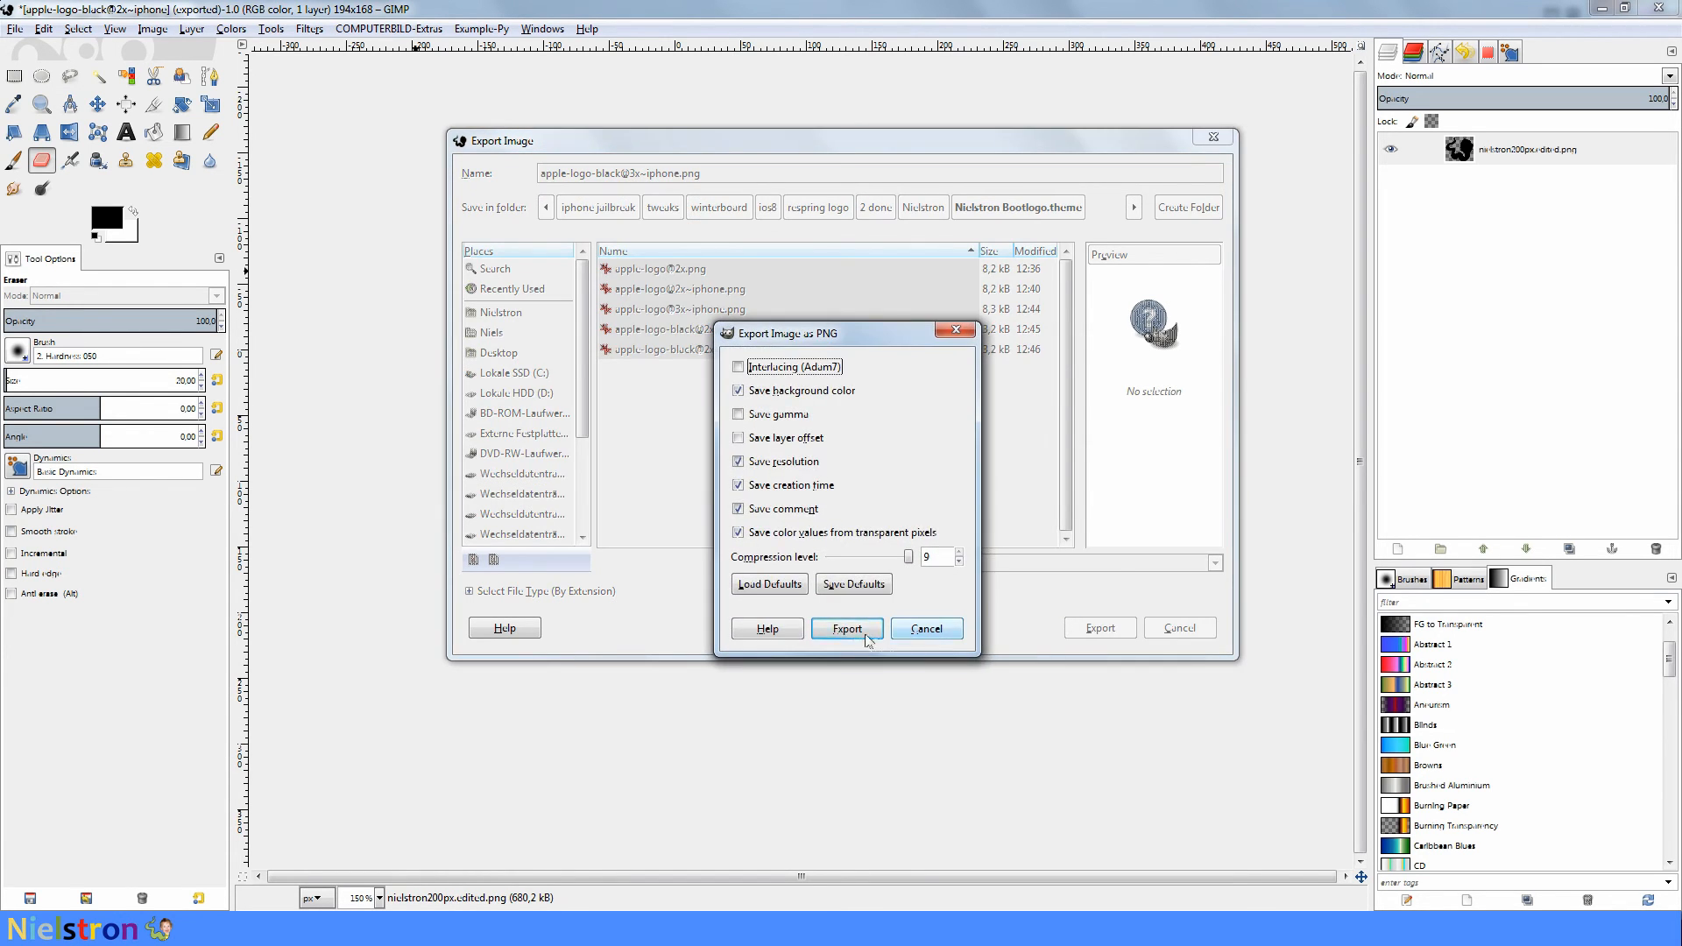
{"action": "left_click", "coordinate": [865, 632]}
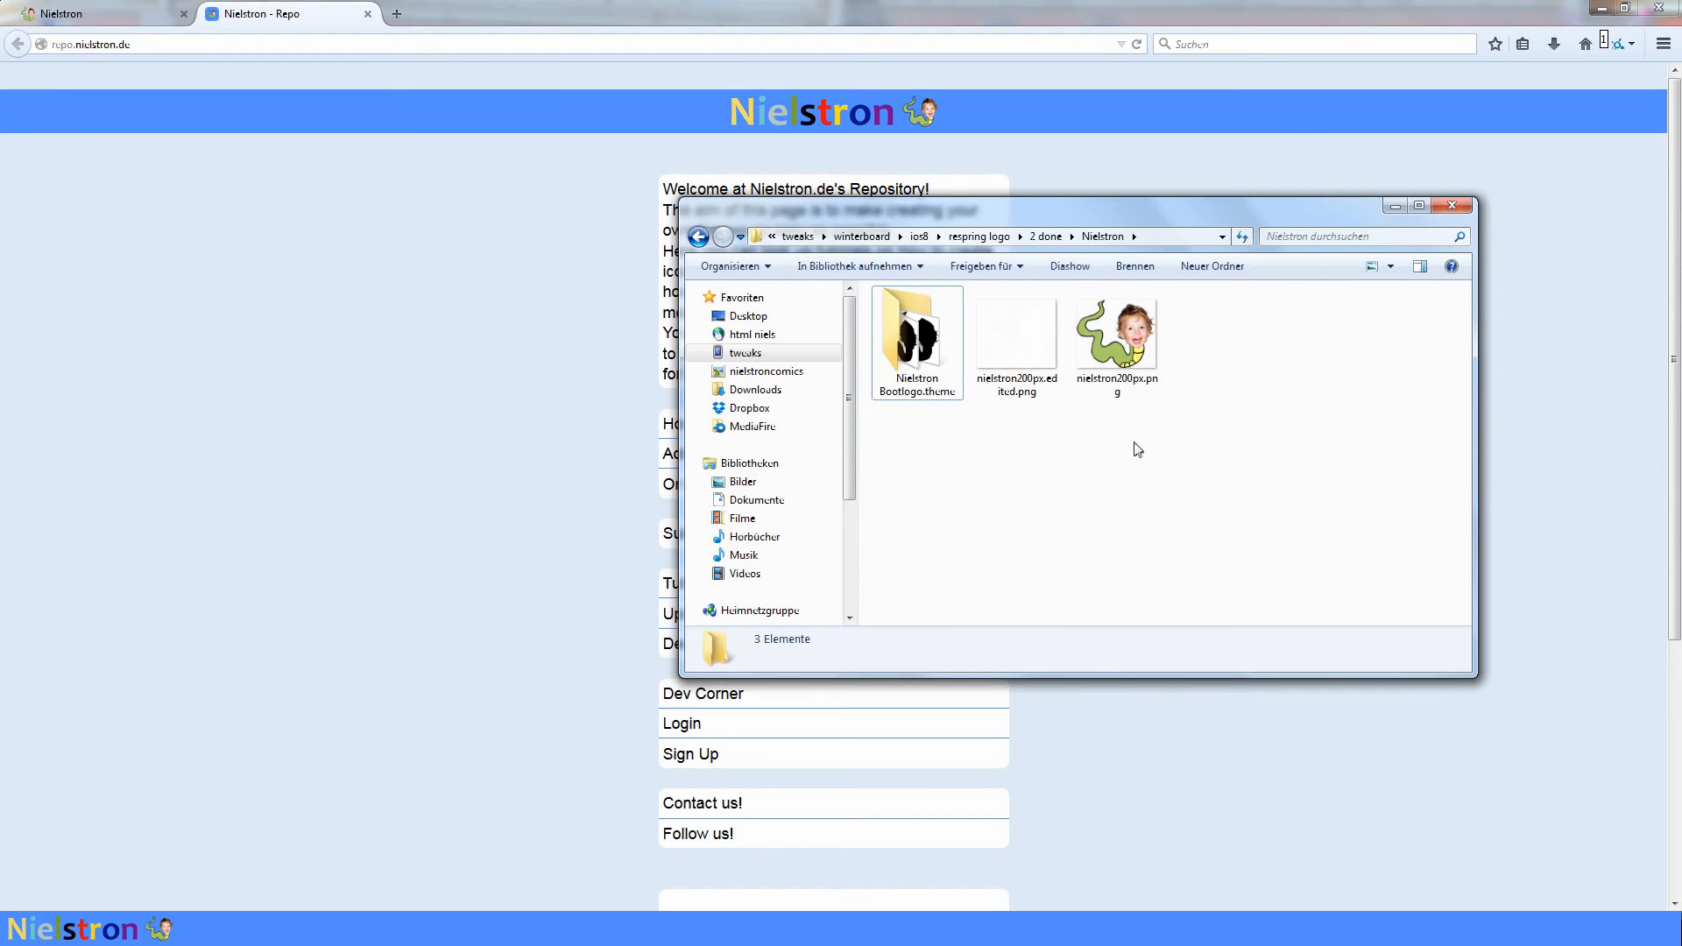
- In the Nielstron folder in Windows Explorer, pack the Nielstron Bootlogo.theme folder into a ZIP archive with WinRAR
{"action": "right_click", "coordinate": [926, 359]}
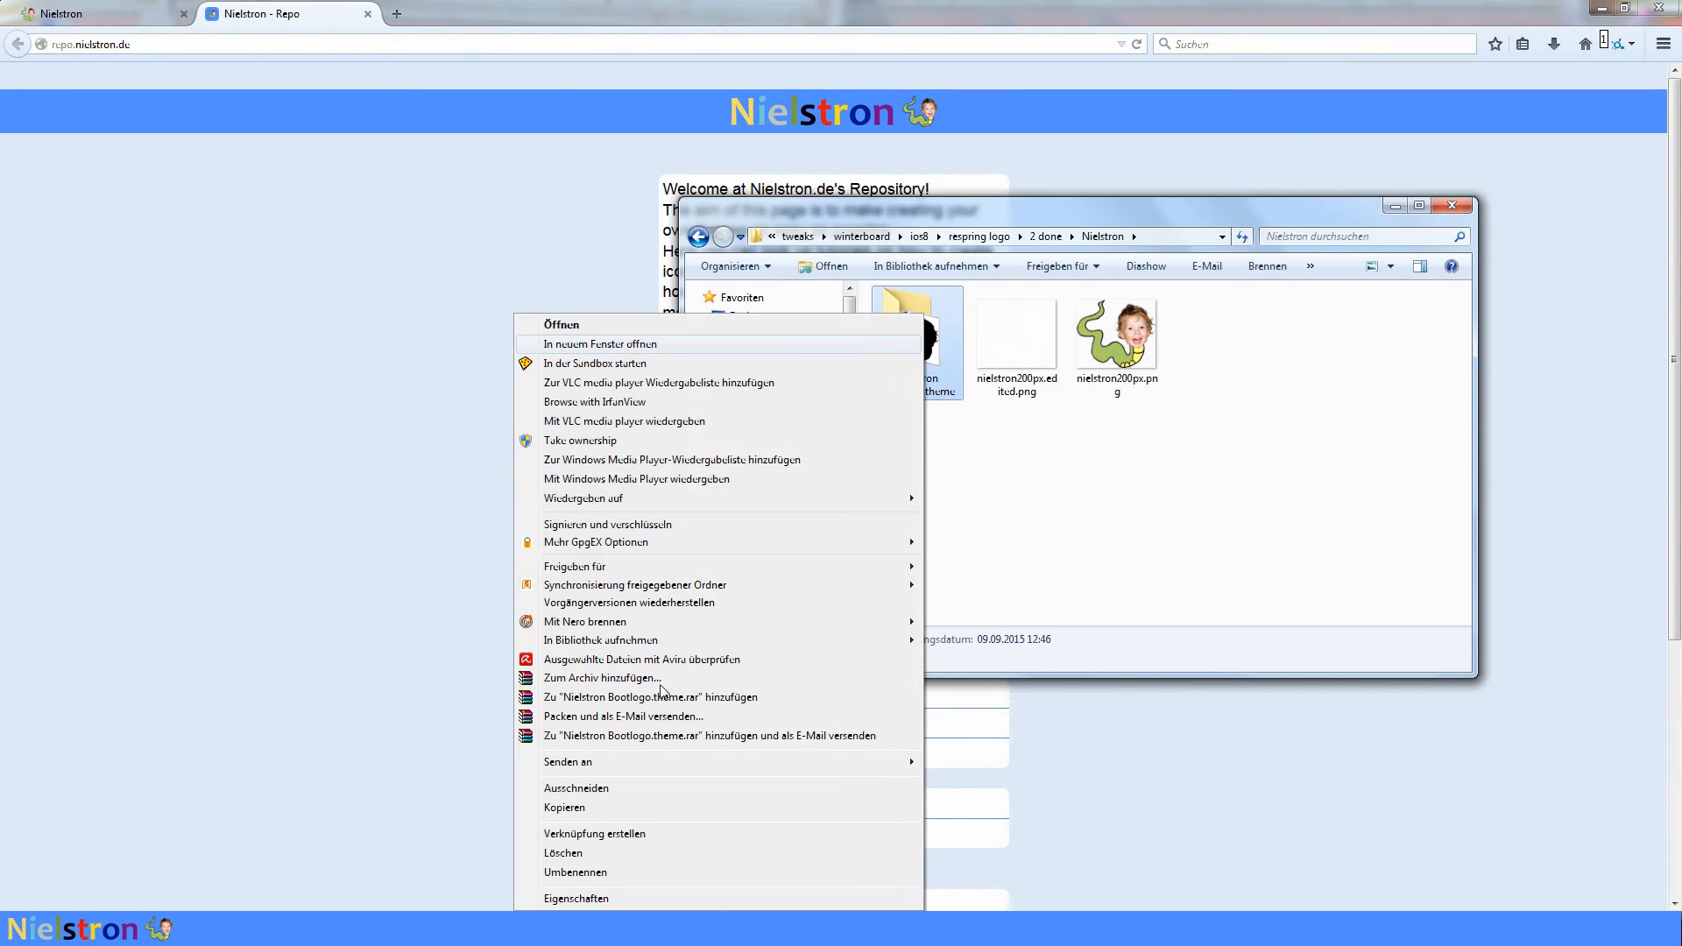
{"action": "left_click", "coordinate": [613, 678]}
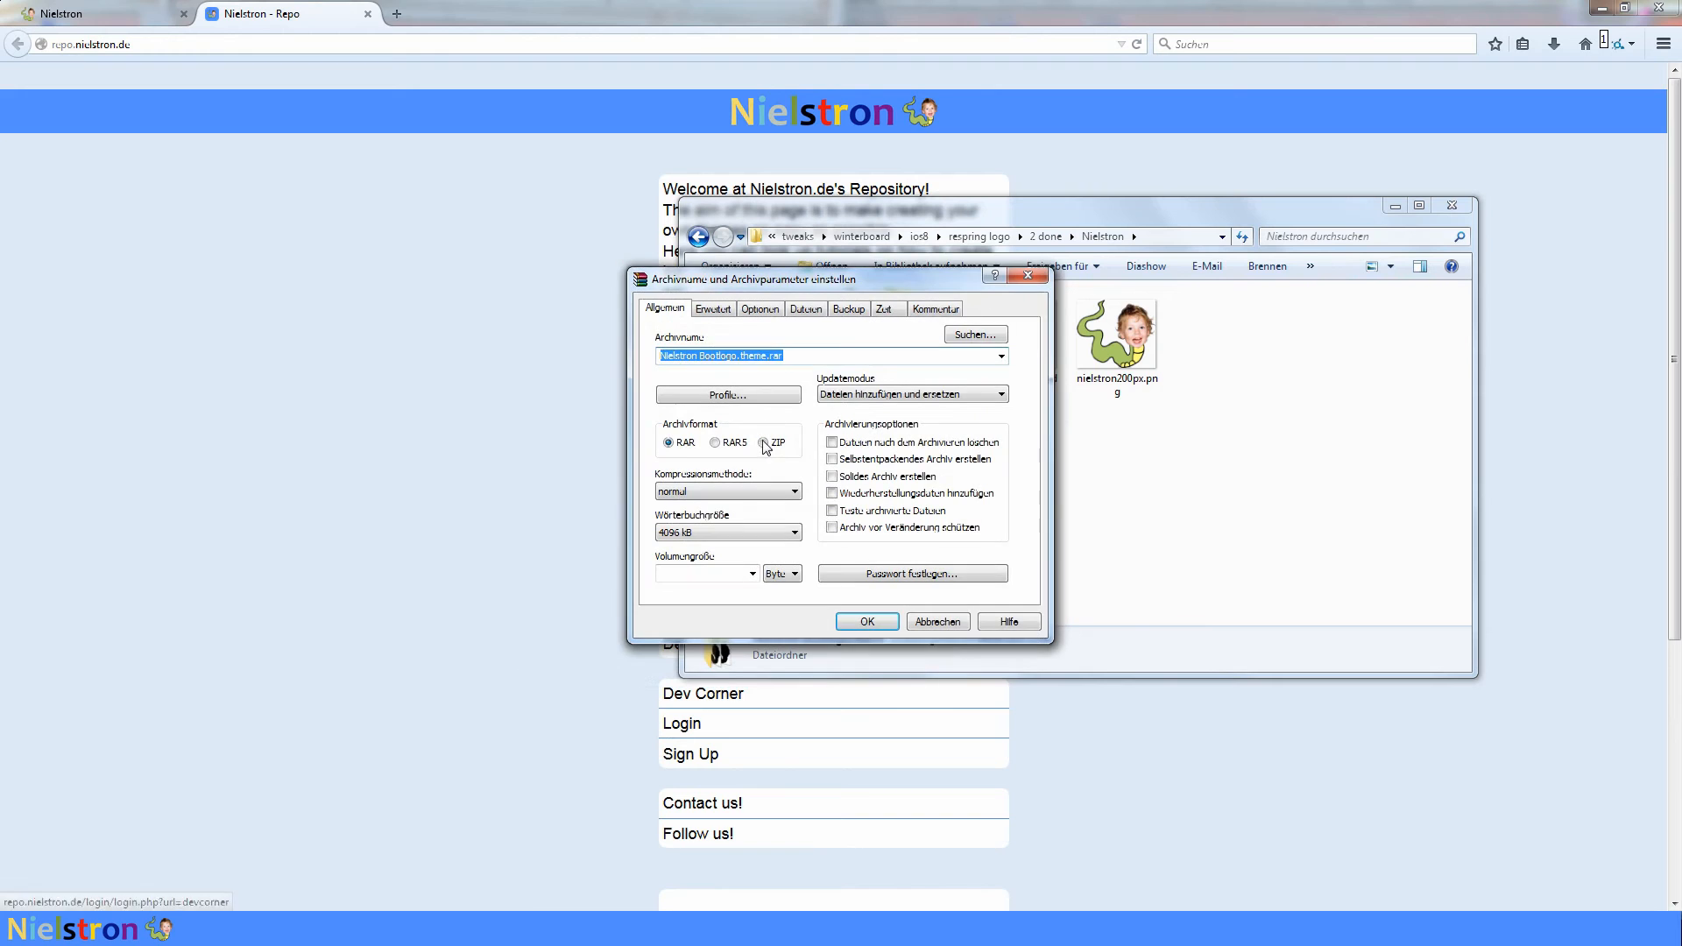
{"action": "left_click", "coordinate": [763, 443]}
{"action": "left_click", "coordinate": [866, 621]}
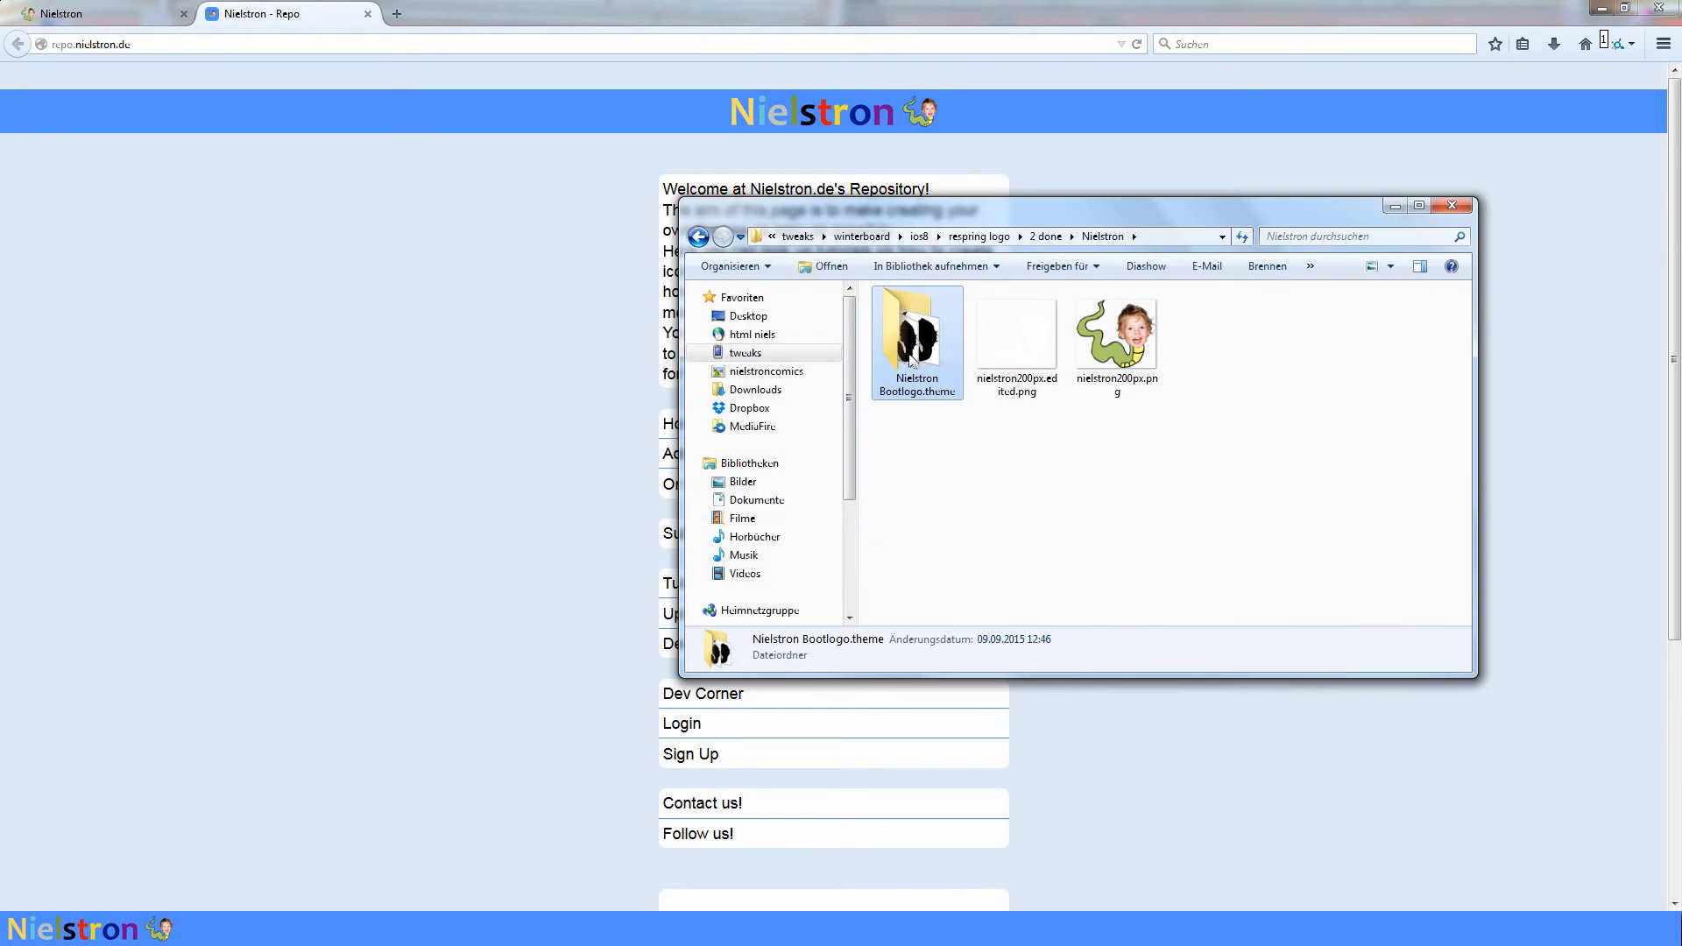
- Minimize the Explorer window and open the secure login for submitting an own theme on repo.nielstron.de
{"action": "left_click", "coordinate": [1394, 207]}
{"action": "left_click_drag", "start_coordinate": [133, 44], "coordinate": [34, 68]}
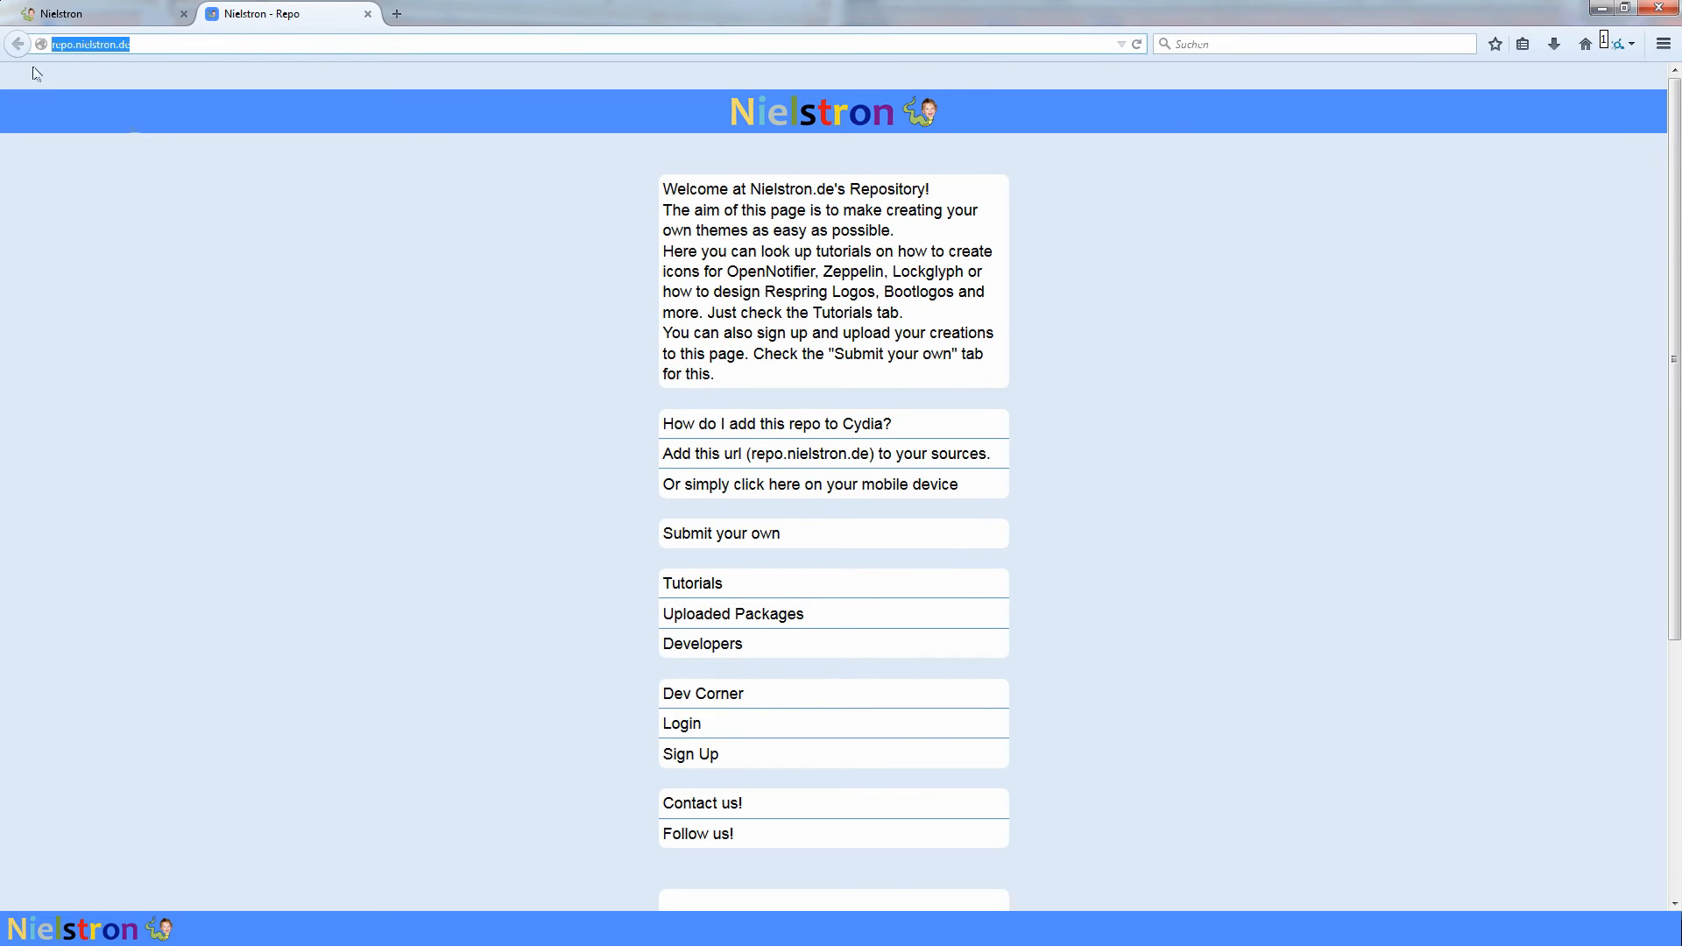
{"action": "left_click", "coordinate": [446, 313]}
{"action": "left_click", "coordinate": [769, 536]}
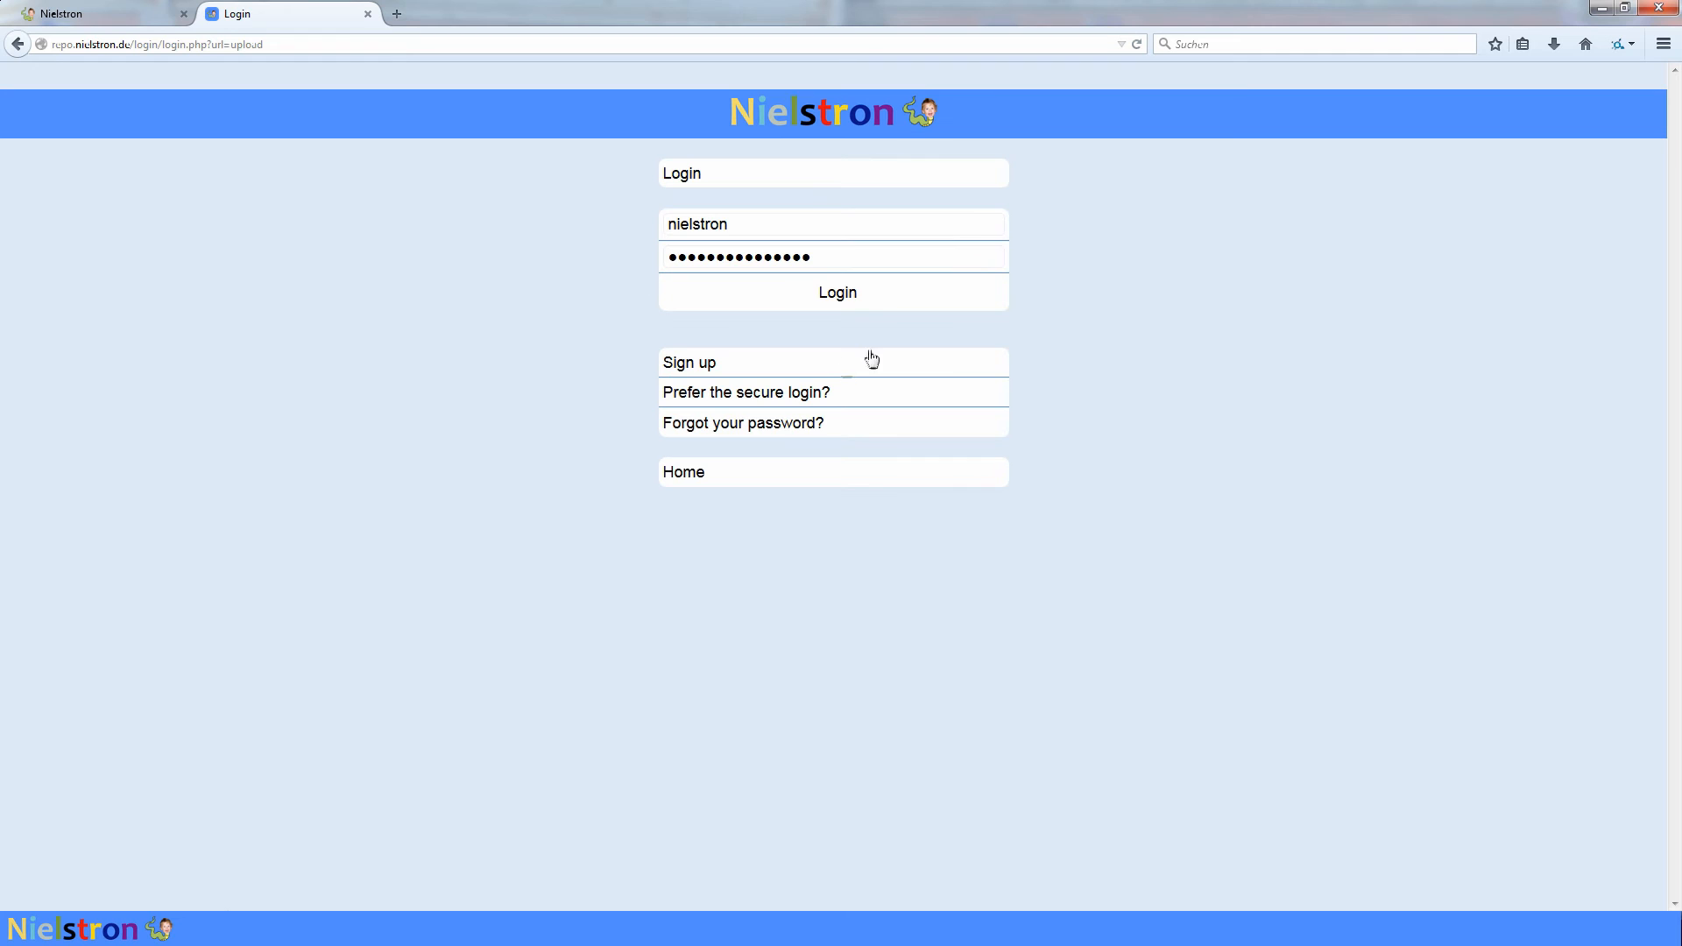
{"action": "left_click", "coordinate": [766, 392]}
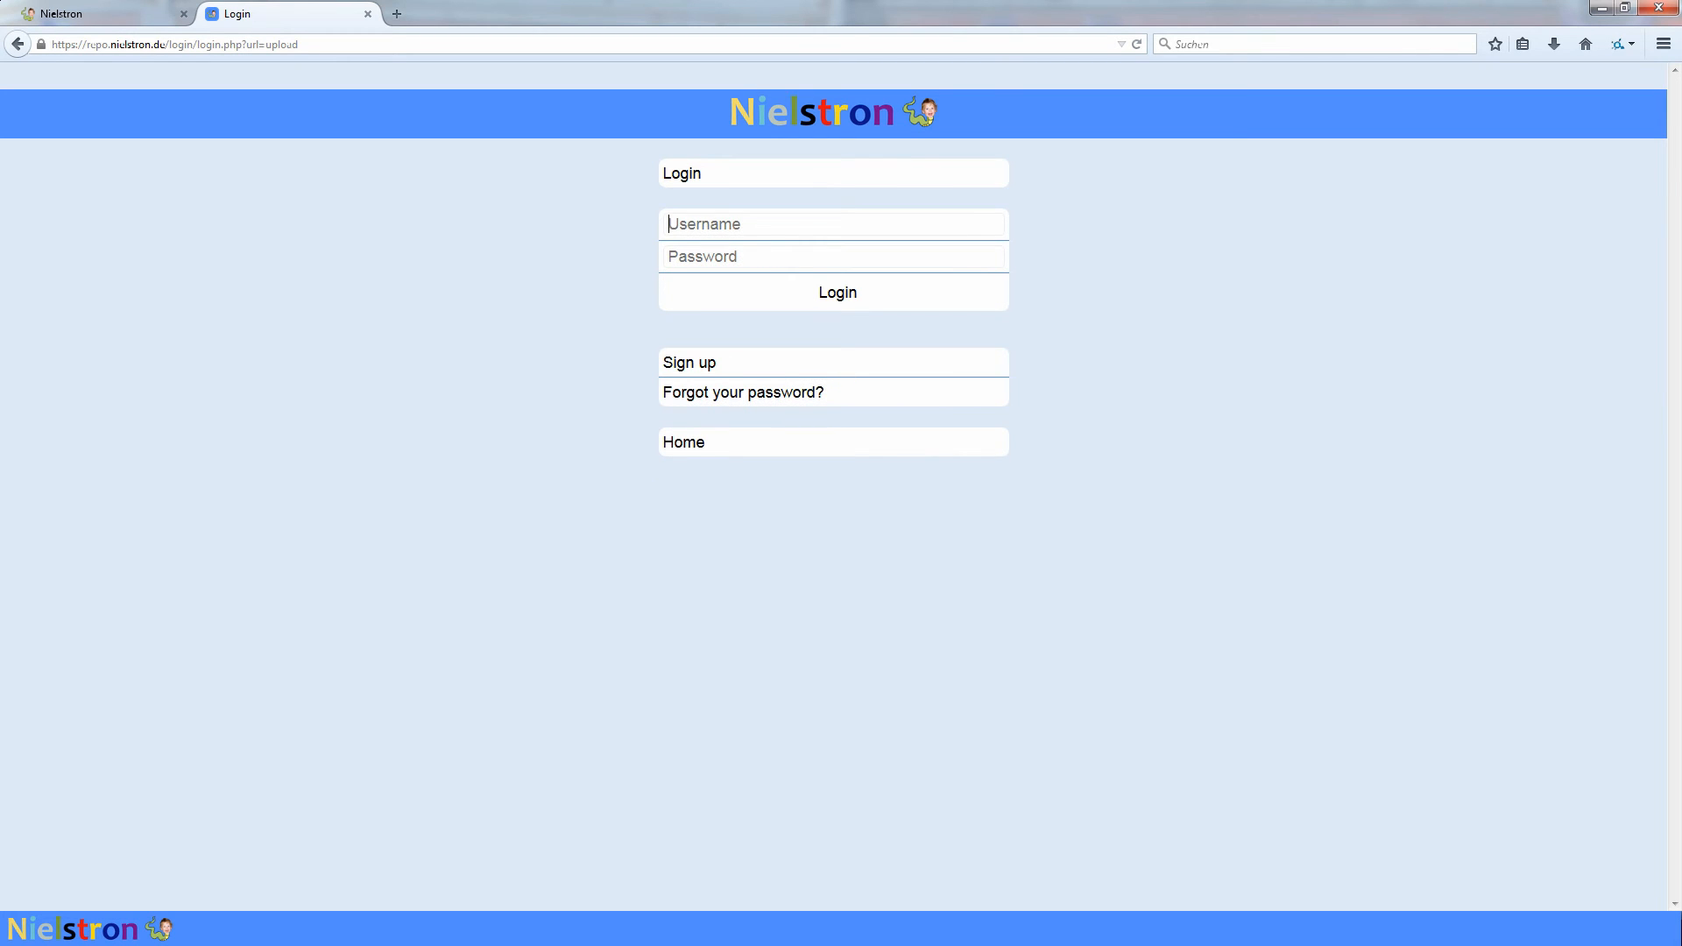
- Log in to the repository using the saved username and its stored account password
{"action": "left_click", "coordinate": [760, 235]}
{"action": "type", "text": "n"}
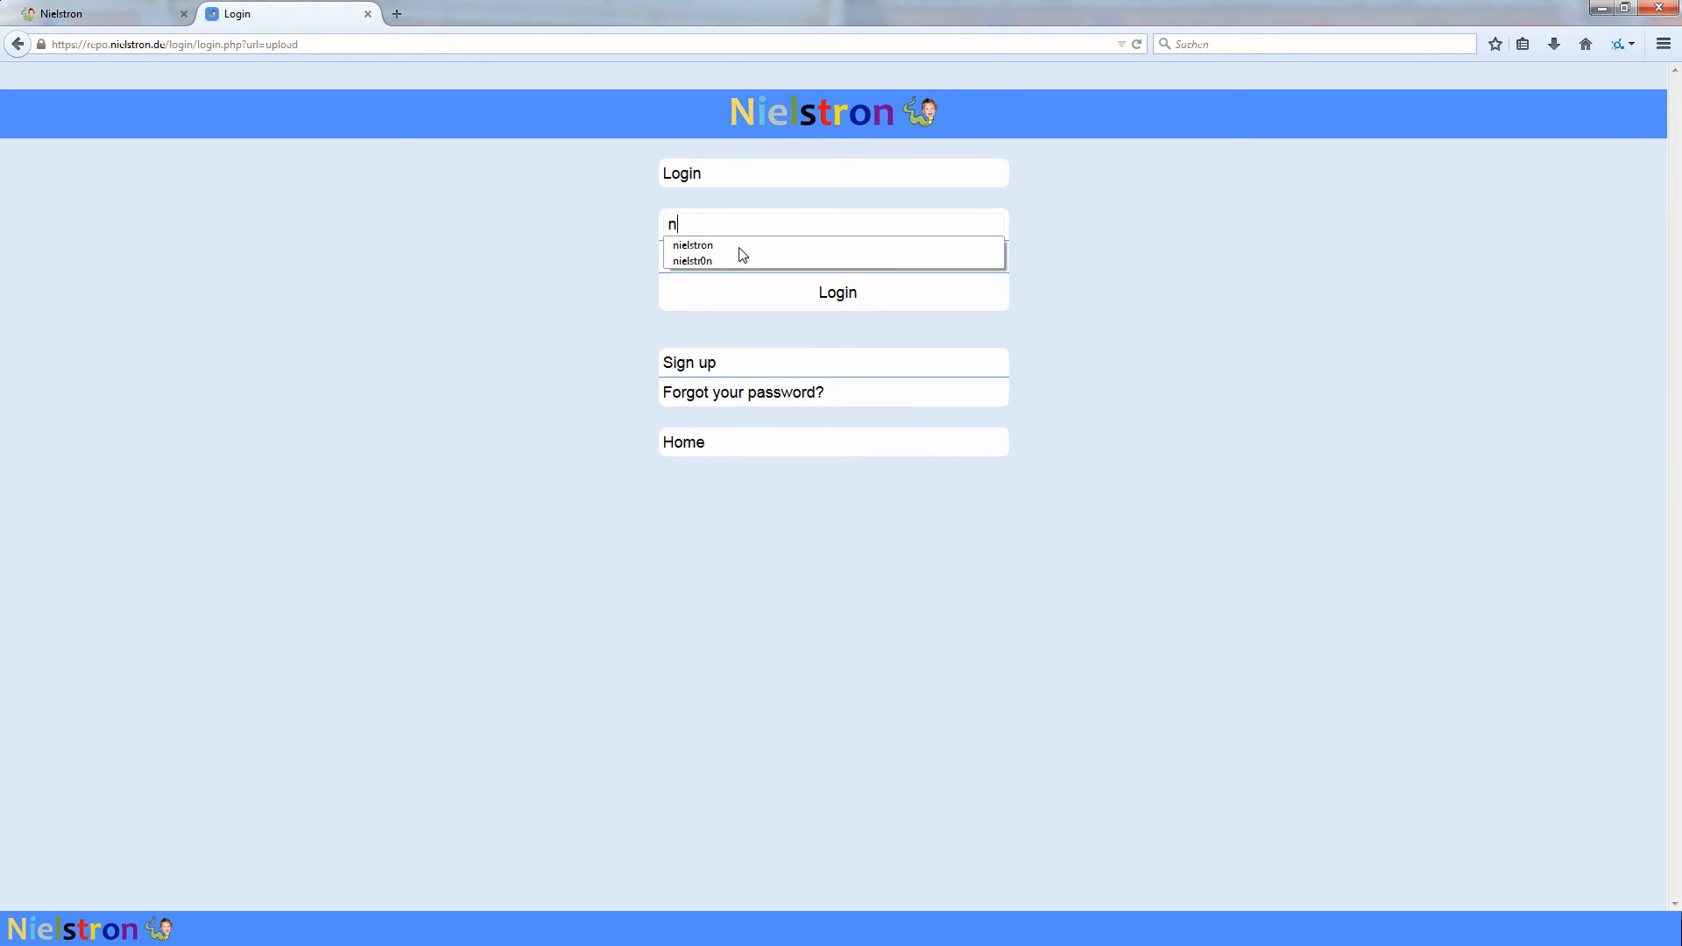
{"action": "left_click", "coordinate": [741, 257]}
{"action": "left_click", "coordinate": [835, 295]}
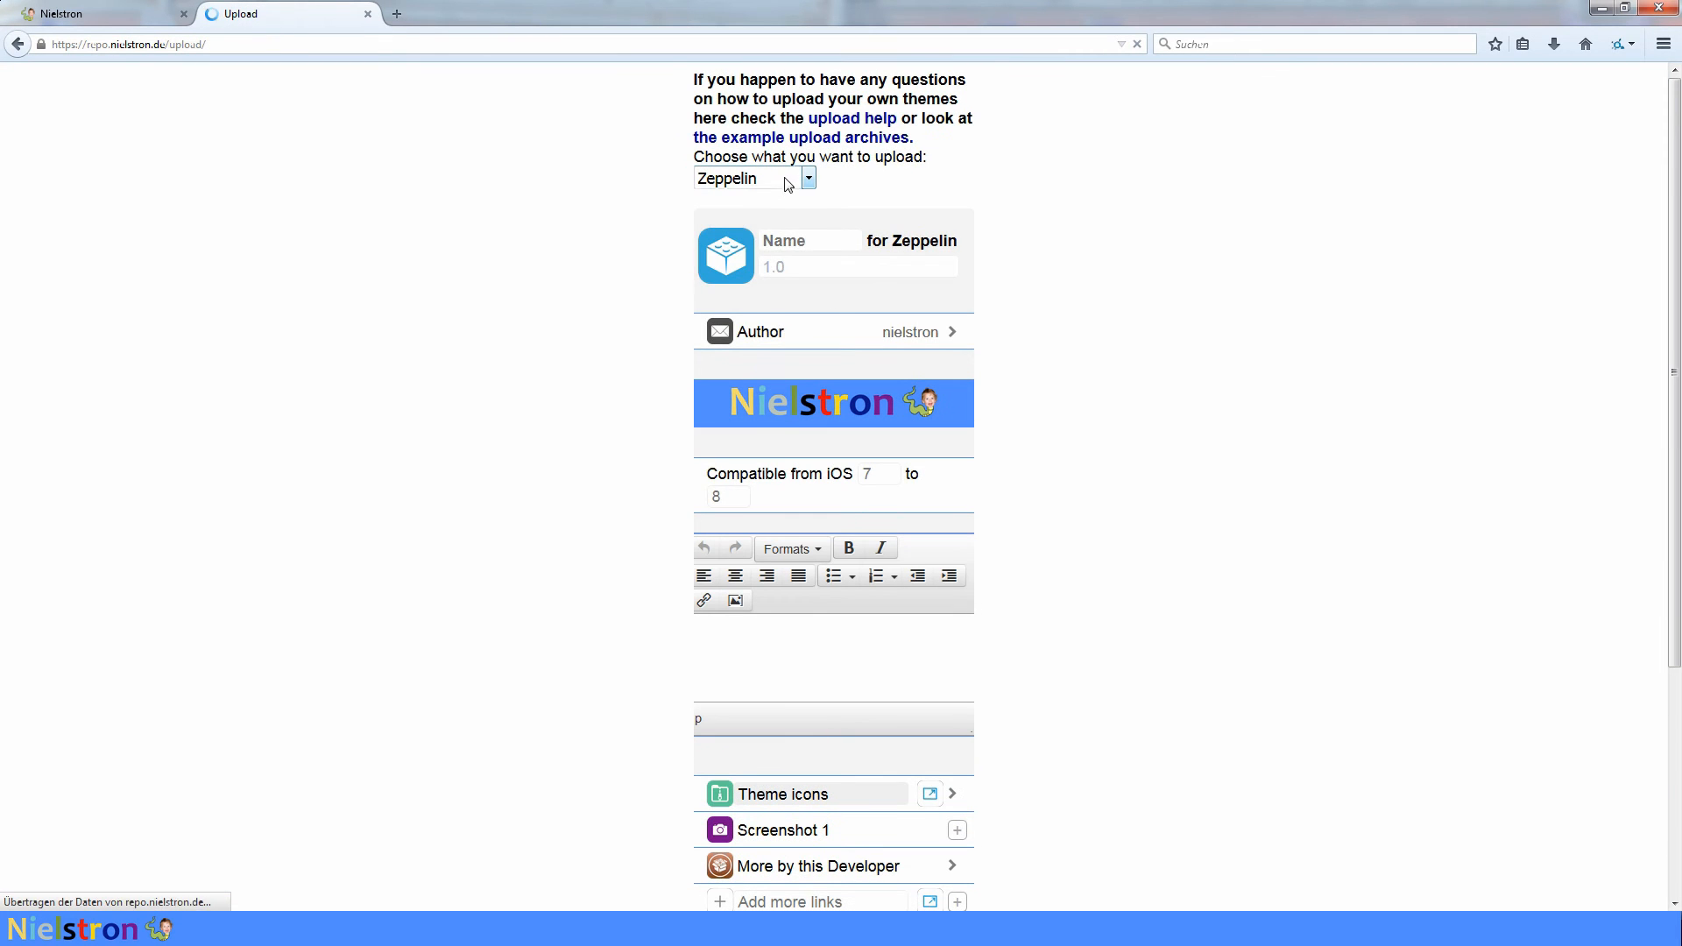
- Choose Respring Logo as the upload type, enter Nielstron as the name, and open the theme icons upload
{"action": "left_click", "coordinate": [753, 177]}
{"action": "left_click", "coordinate": [742, 240]}
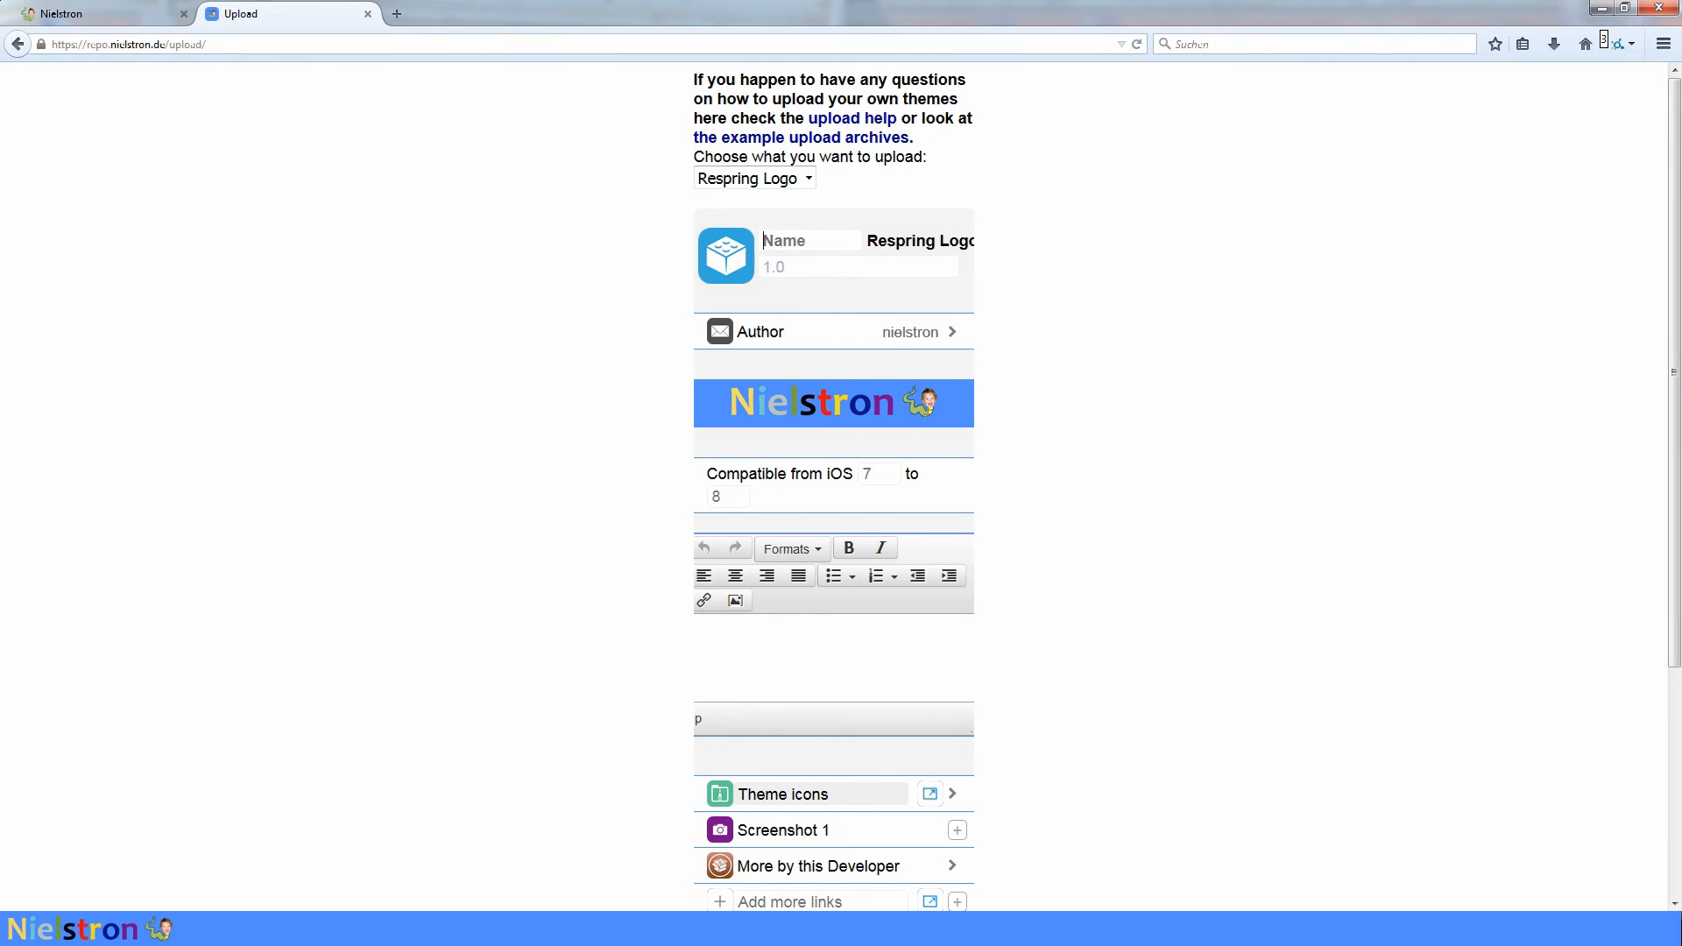
{"action": "type", "text": "Nielstro"}
{"action": "scroll", "coordinate": [1146, 530], "scroll_direction": "down", "scroll_amount": 4}
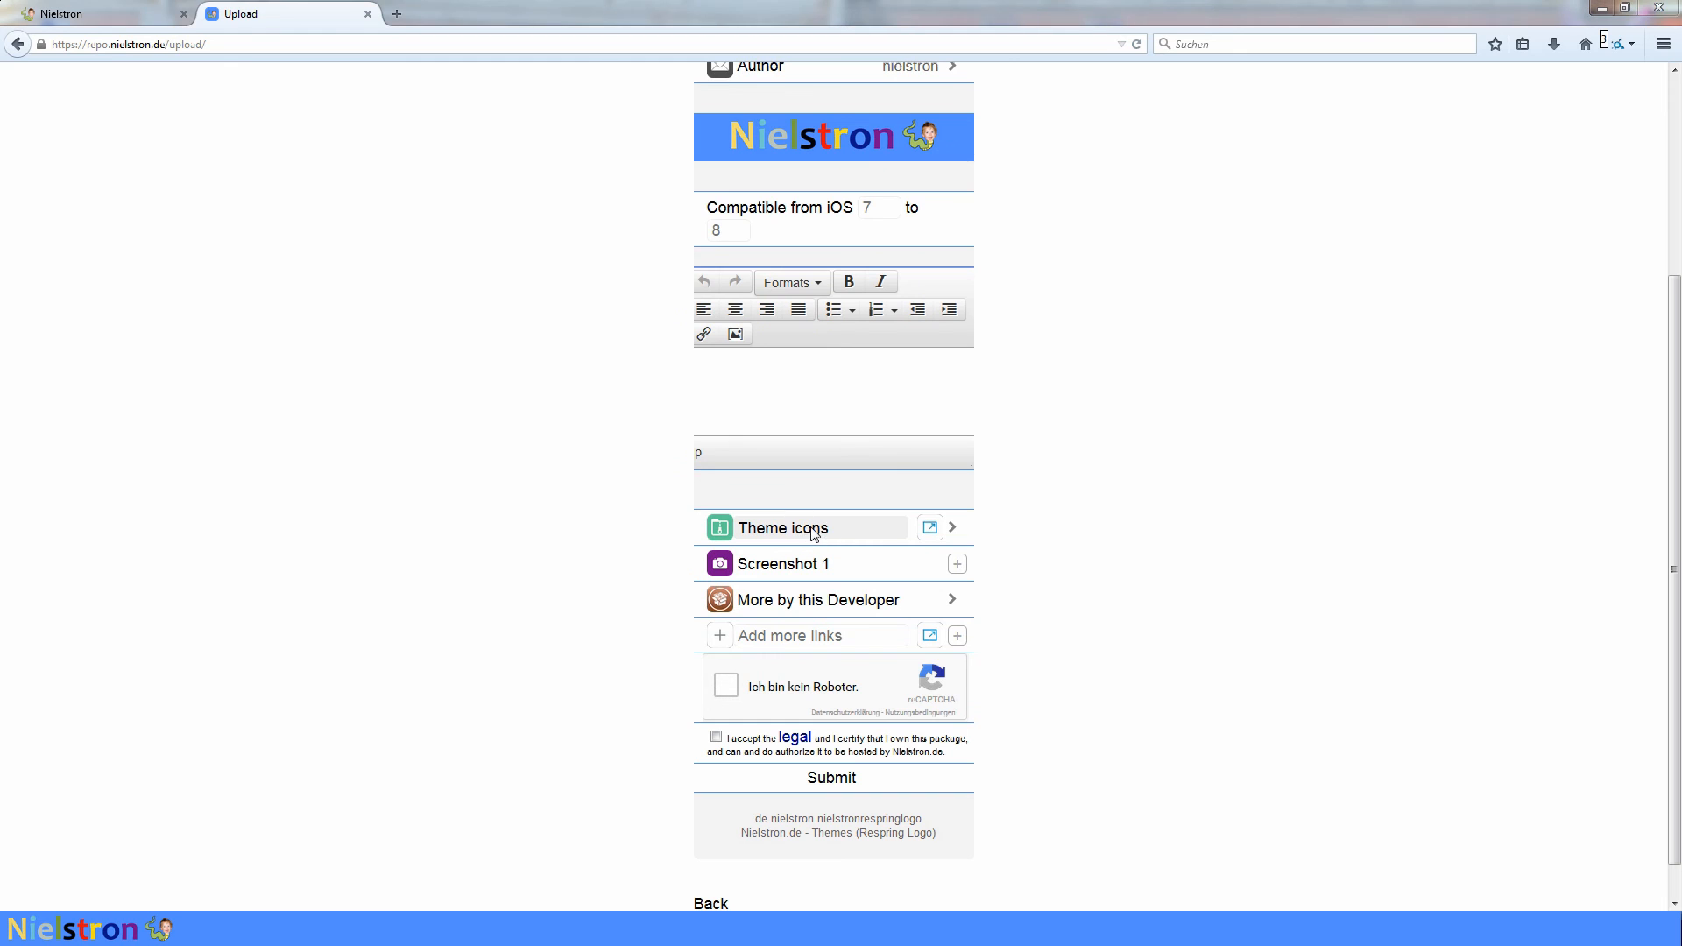
{"action": "left_click", "coordinate": [806, 530]}
{"action": "left_click", "coordinate": [719, 451]}
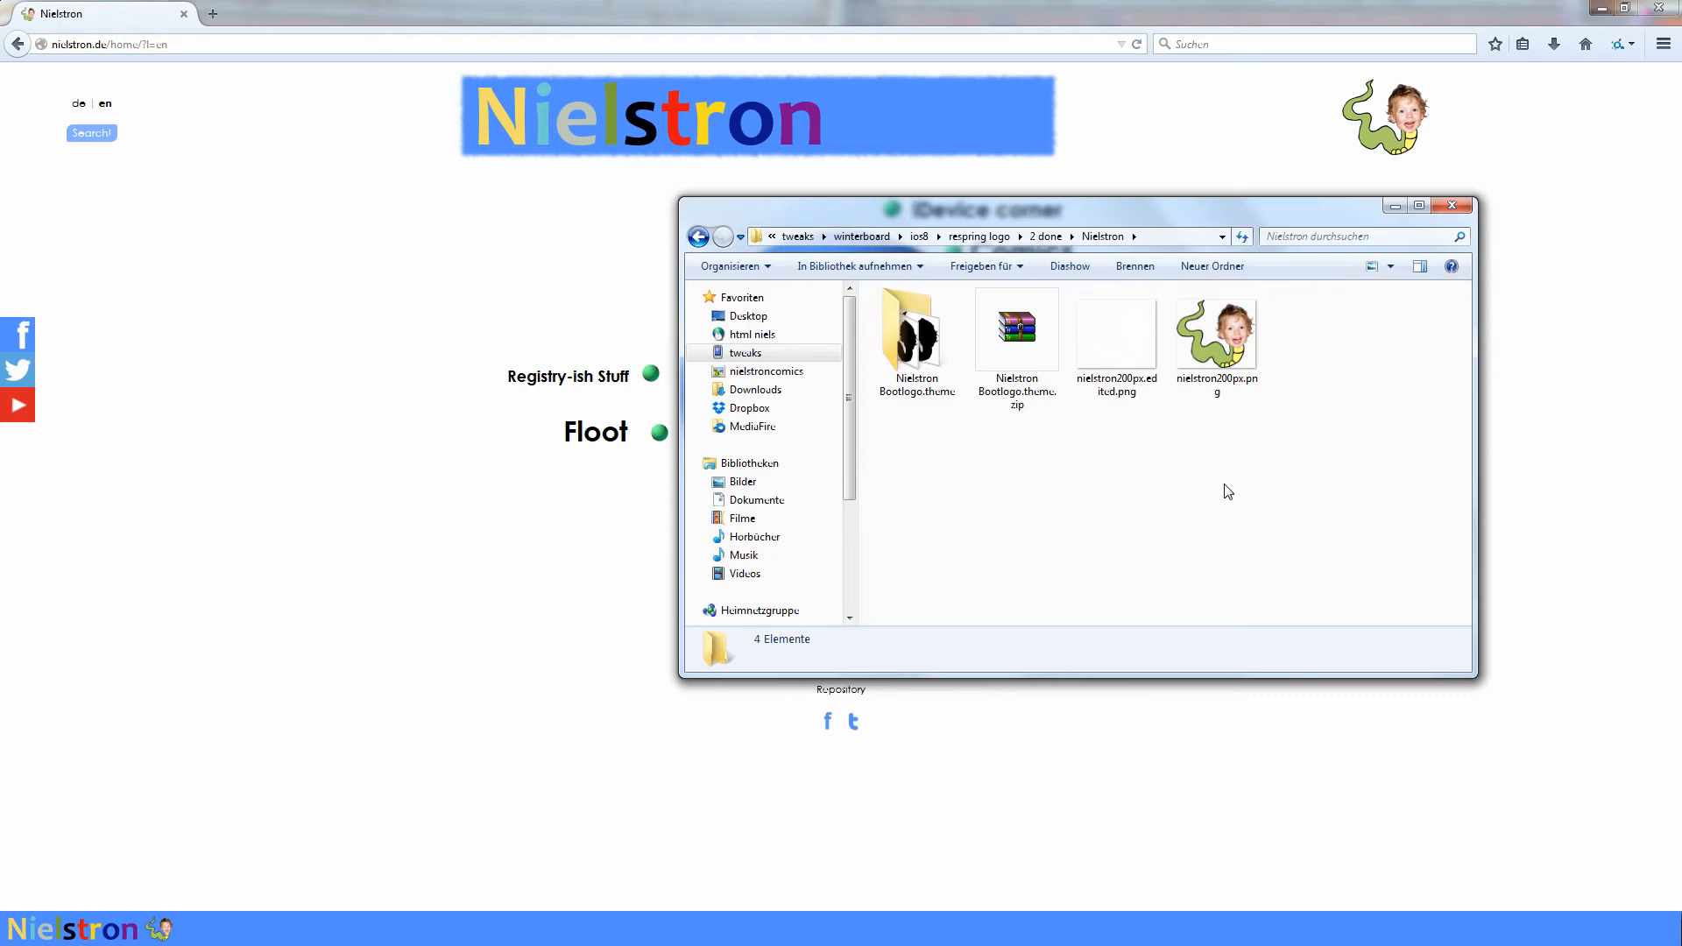
- Create a new folder named Bundles inside the Nielstron Bootlogo.theme folder in Windows Explorer
{"action": "double_click", "coordinate": [915, 368]}
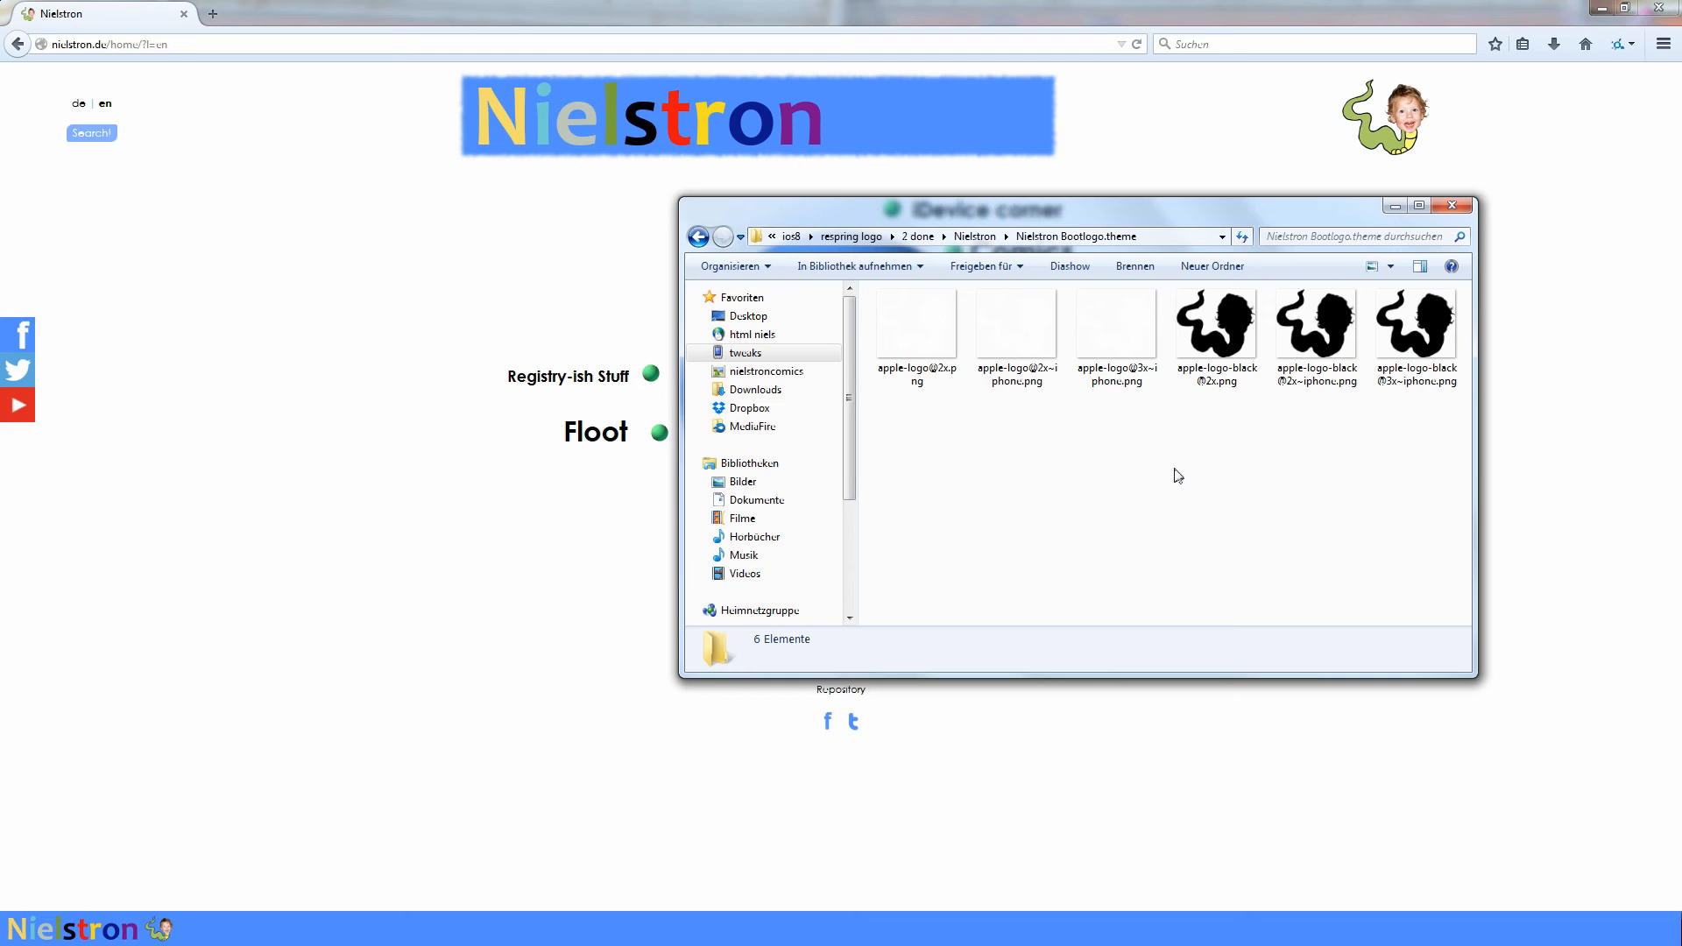
{"action": "key", "text": "BackSpace"}
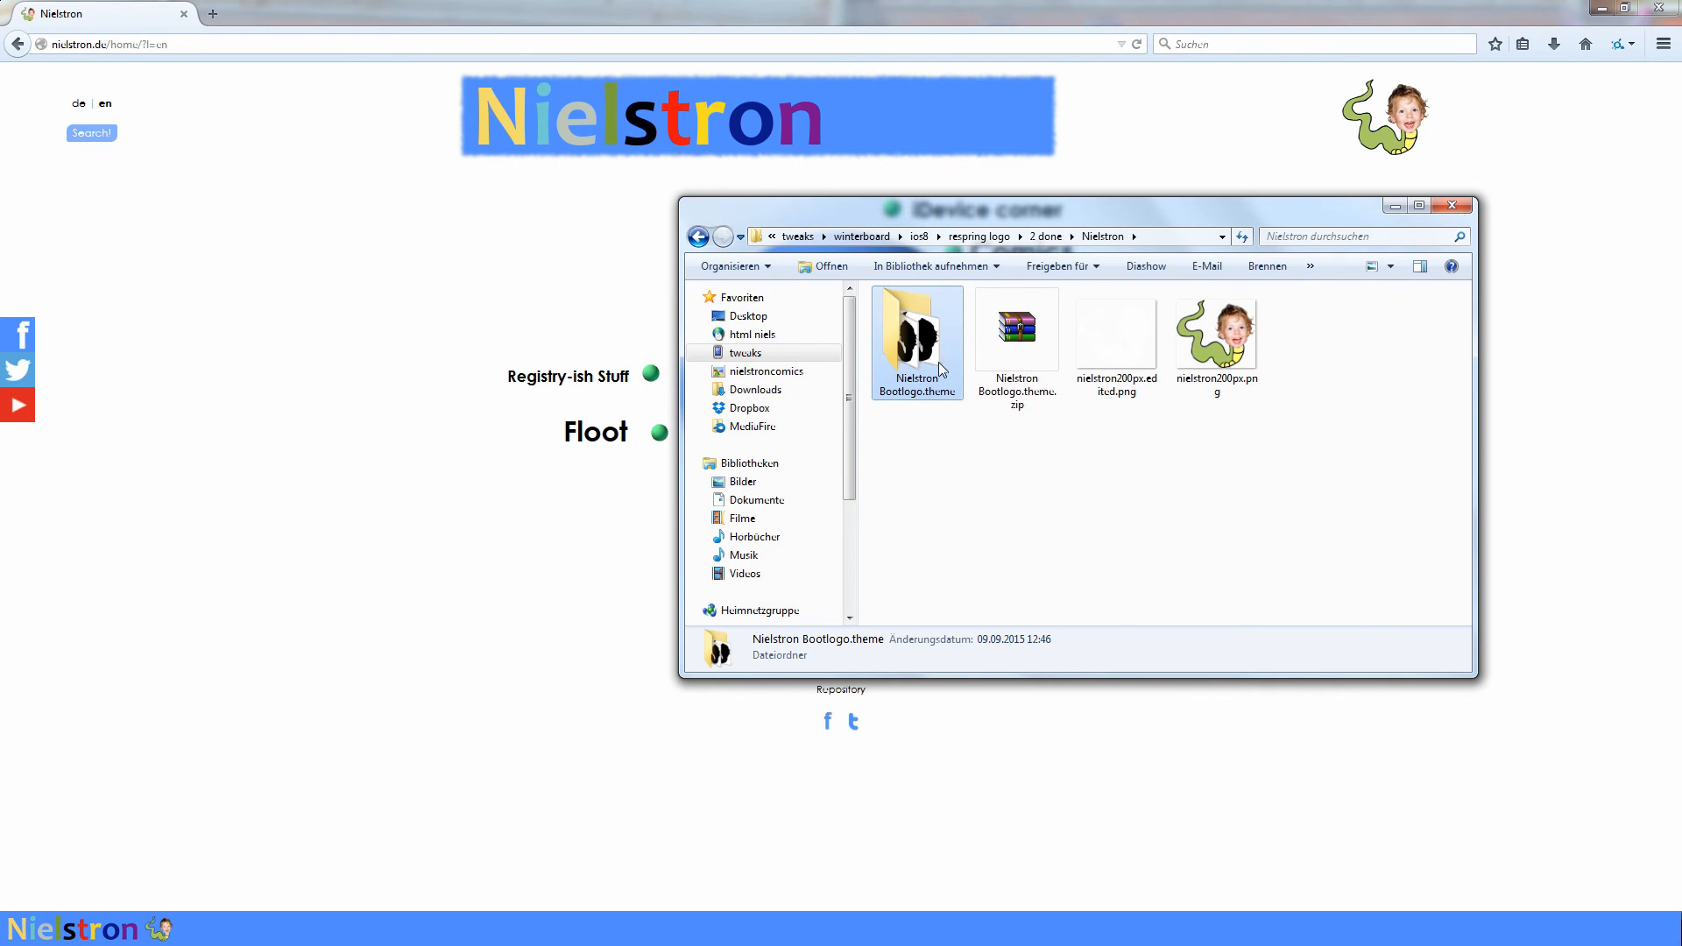
{"action": "double_click", "coordinate": [938, 361]}
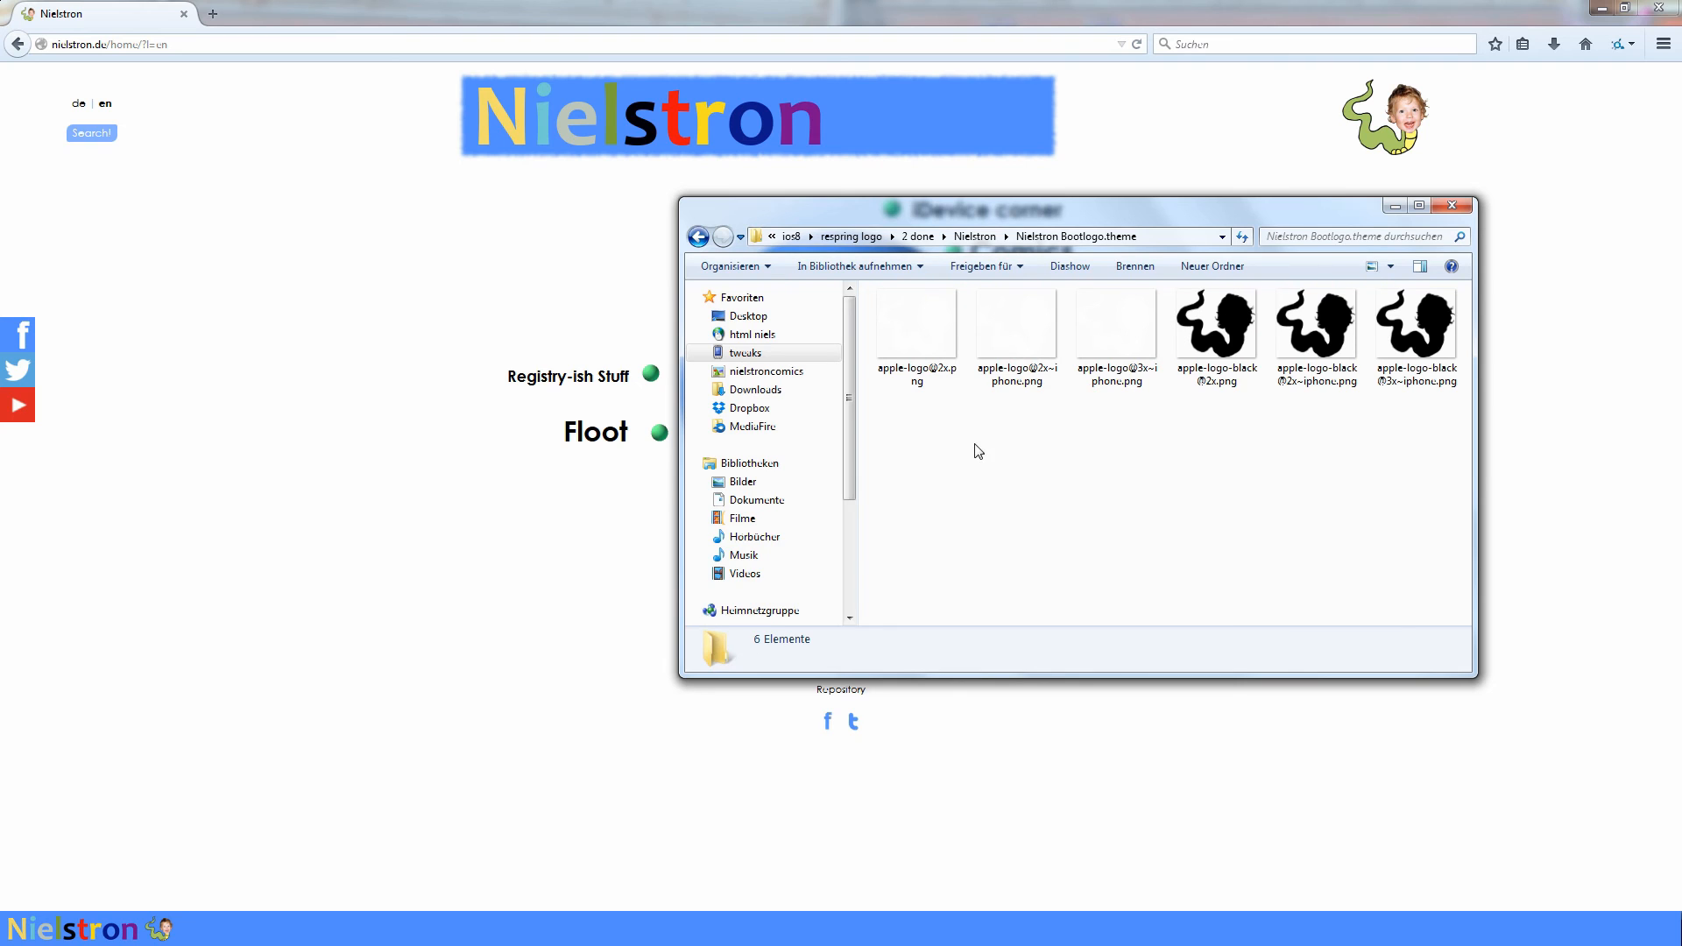
{"action": "right_click", "coordinate": [978, 451]}
{"action": "mouse_move", "coordinate": [807, 701]}
{"action": "left_click", "coordinate": [604, 701]}
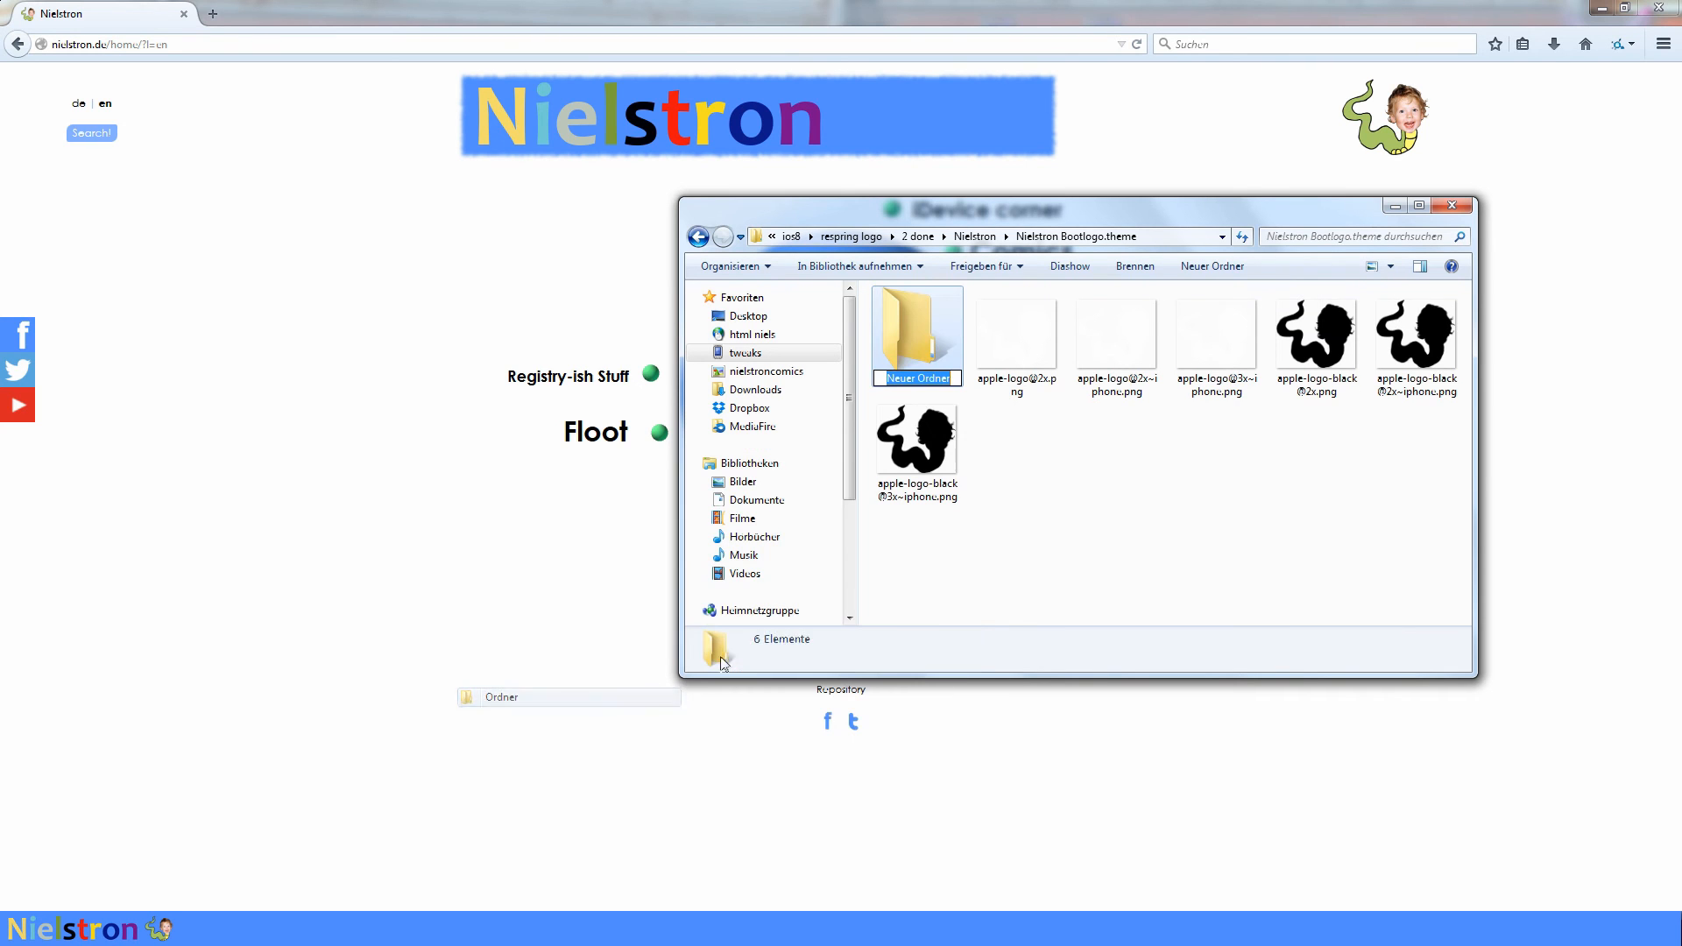
{"action": "type", "text": "Bundles"}
{"action": "key", "text": "Return"}
- Create a folder named com.apple.ProgressUI inside the Bundles folder
{"action": "double_click", "coordinate": [934, 331]}
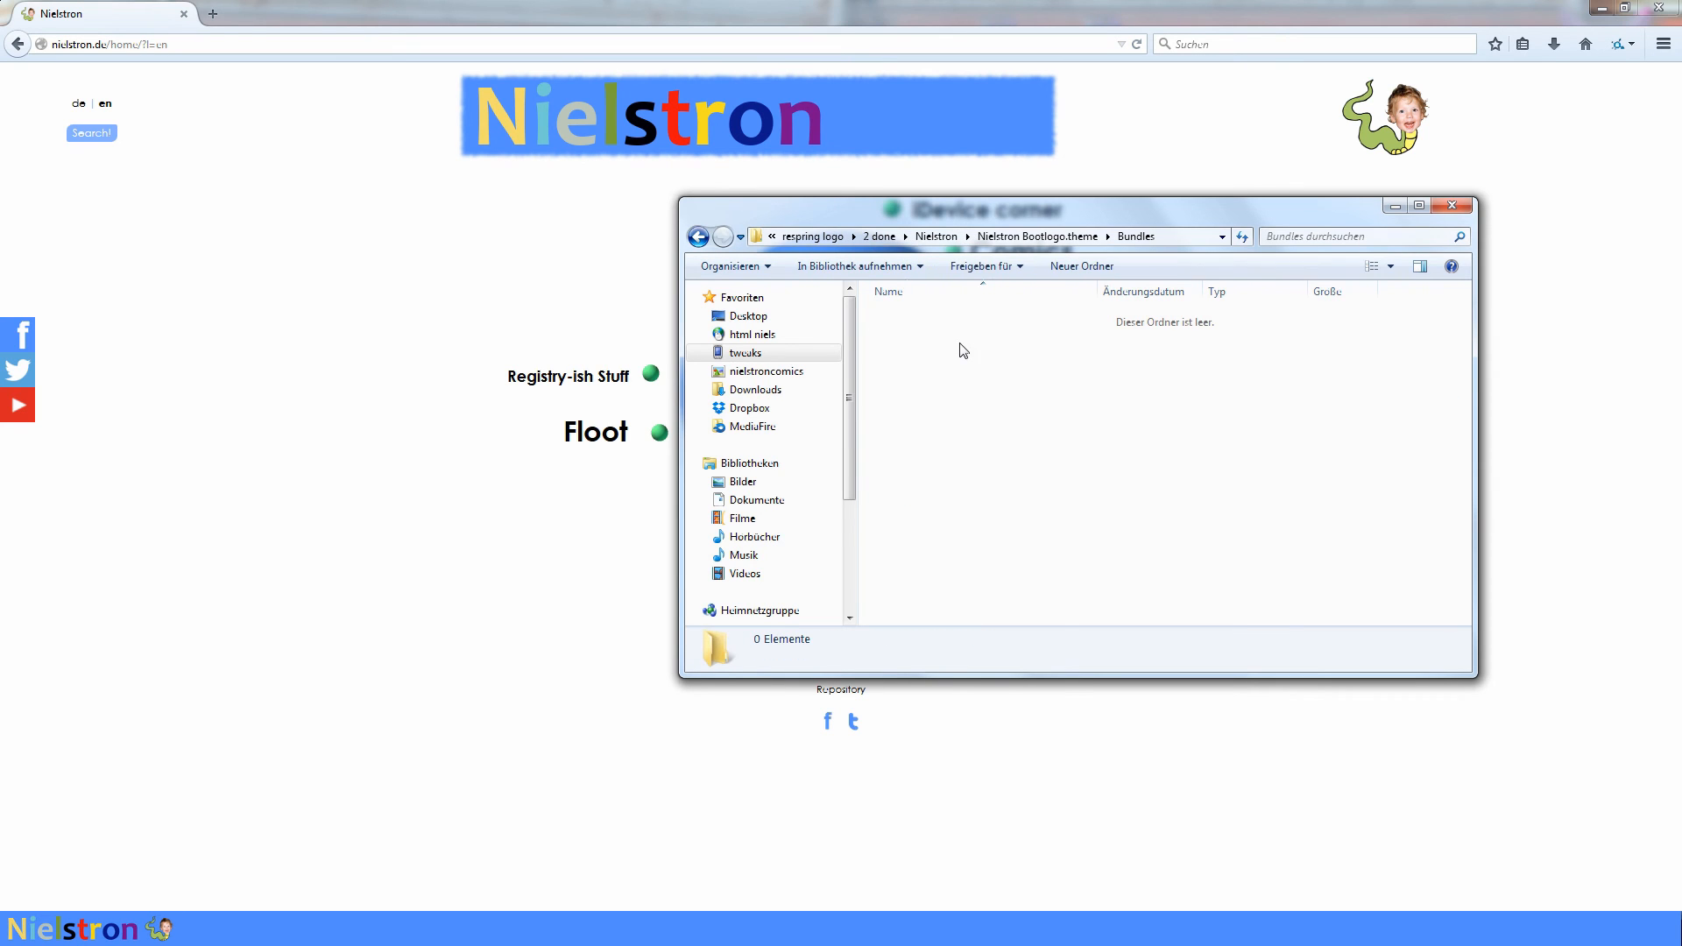
{"action": "right_click", "coordinate": [960, 334]}
{"action": "mouse_move", "coordinate": [869, 585]}
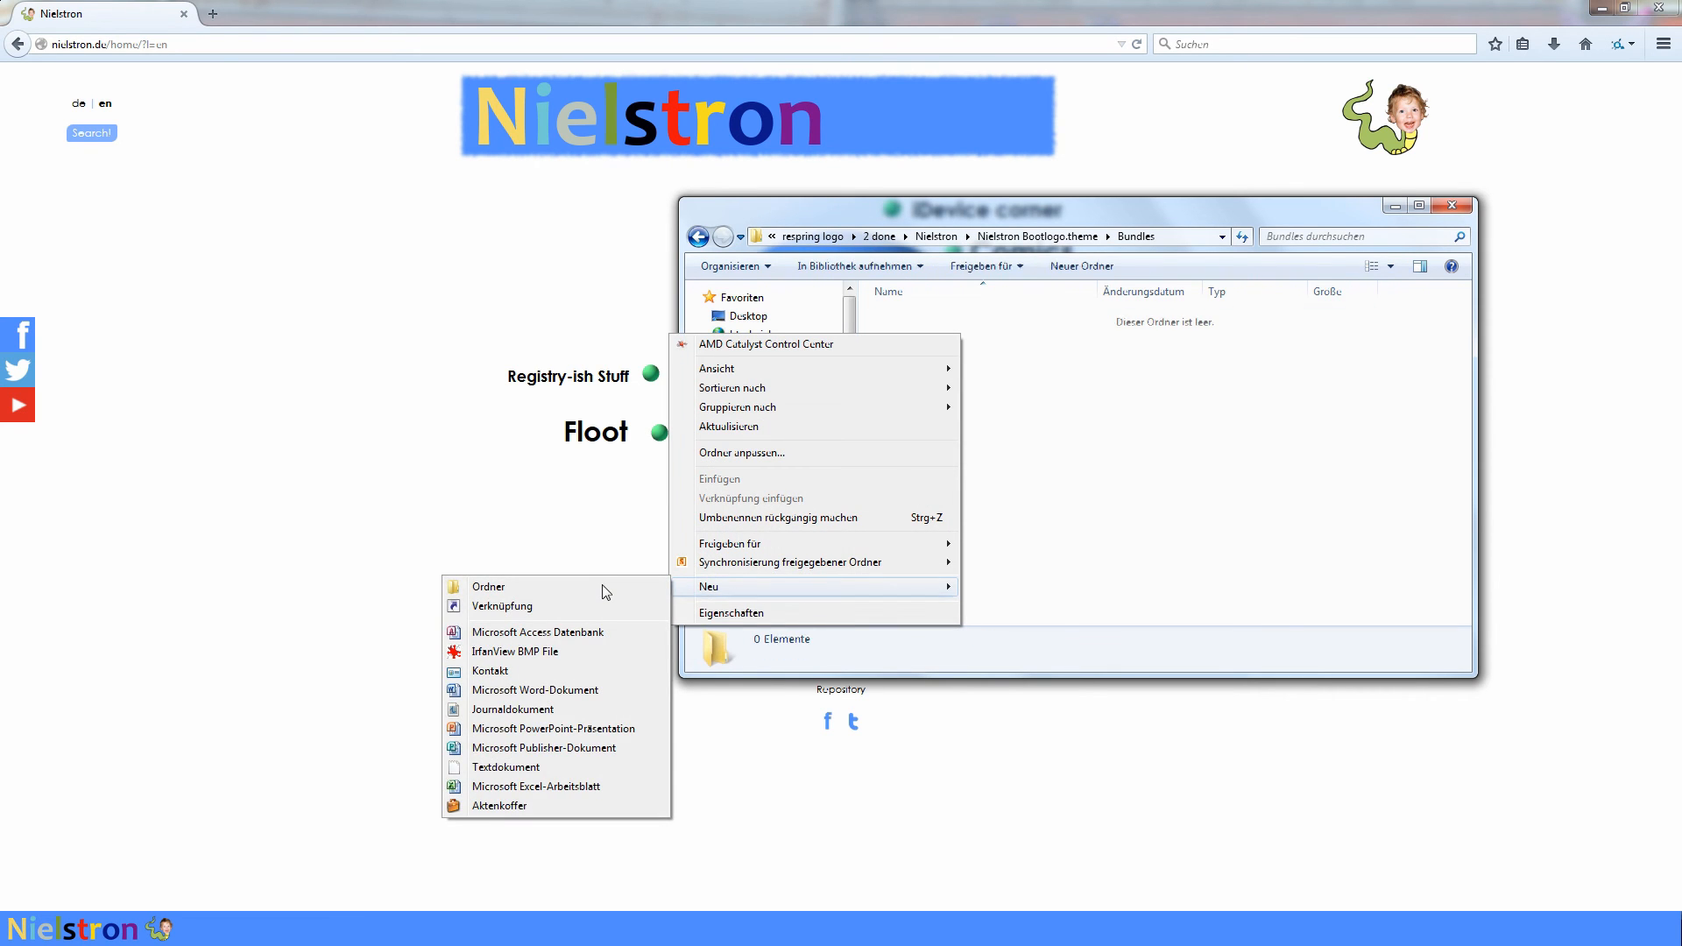
{"action": "left_click", "coordinate": [602, 585]}
{"action": "type", "text": "com"}
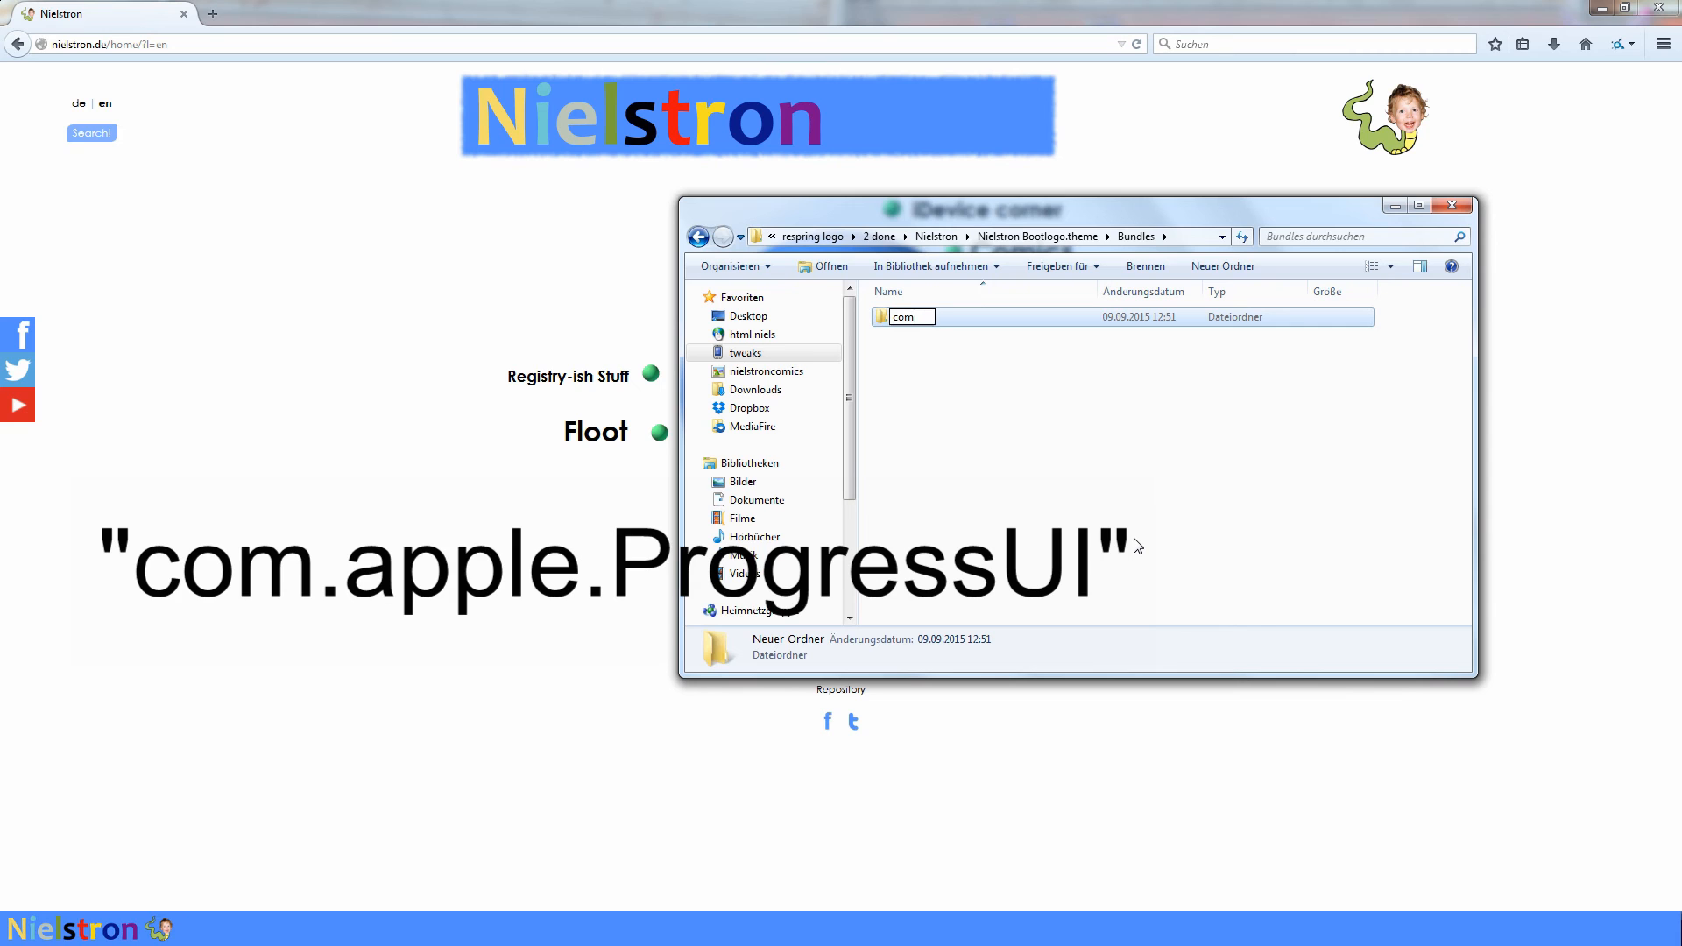
{"action": "type", "text": ".apple.Po"}
{"action": "key", "text": "BackSpace"}
{"action": "type", "text": "ogr"}
{"action": "key", "text": "BackSpace"}
{"action": "key", "text": "BackSpace"}
{"action": "type", "text": "gressUI"}
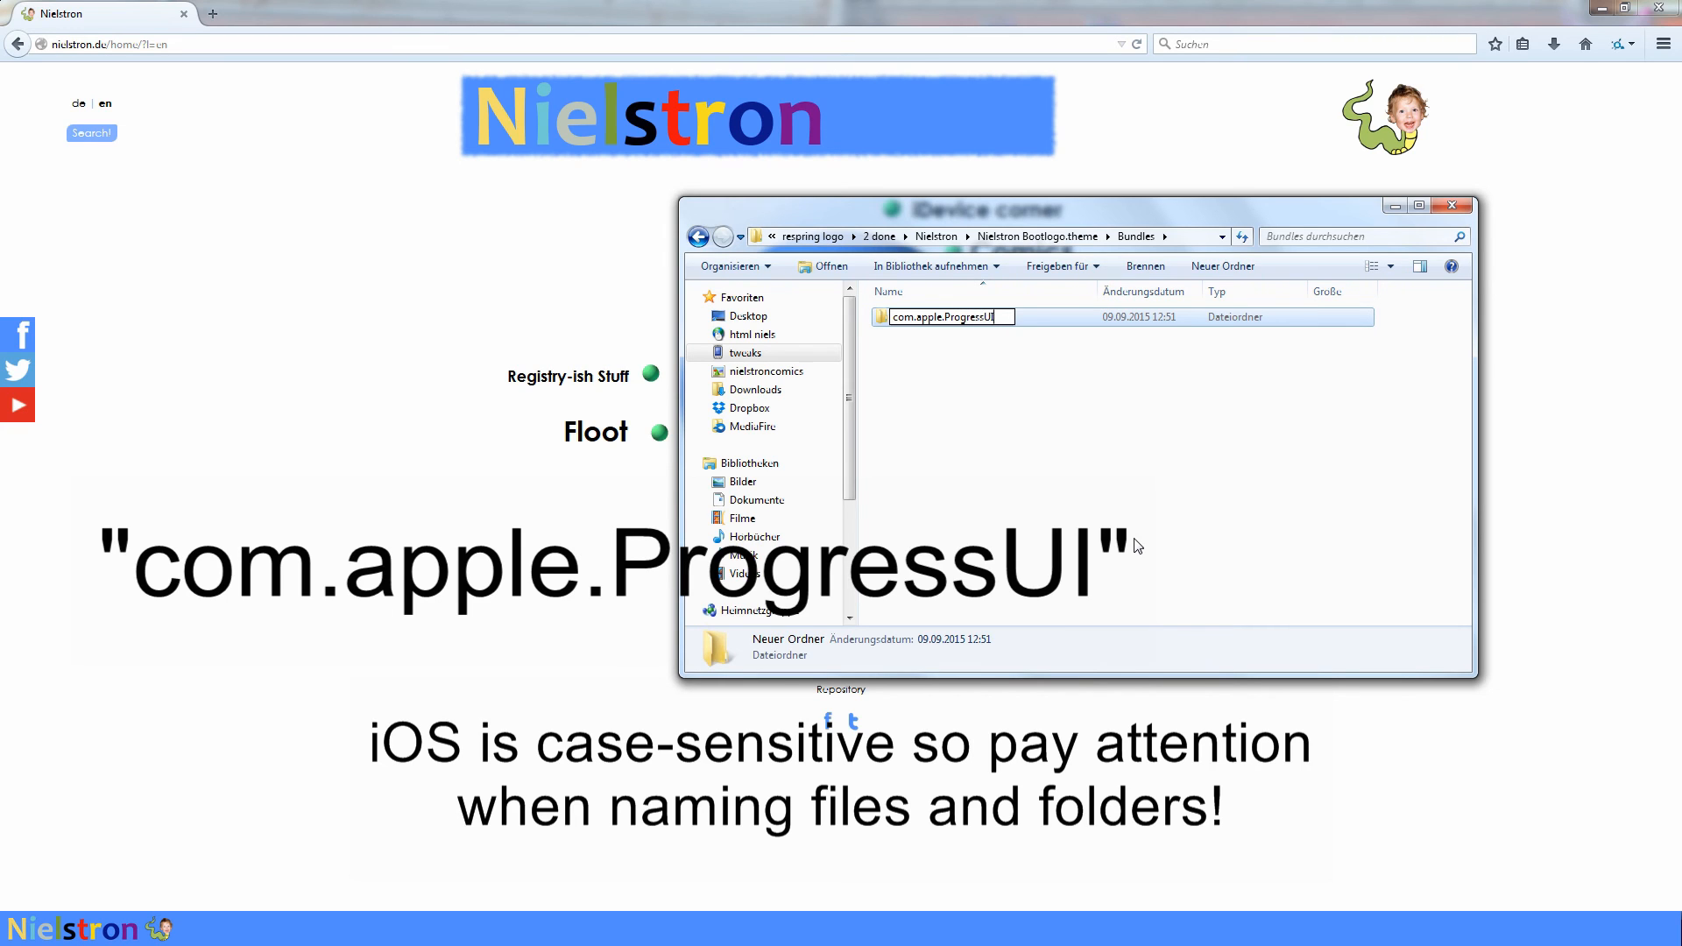
{"action": "key", "text": "Return"}
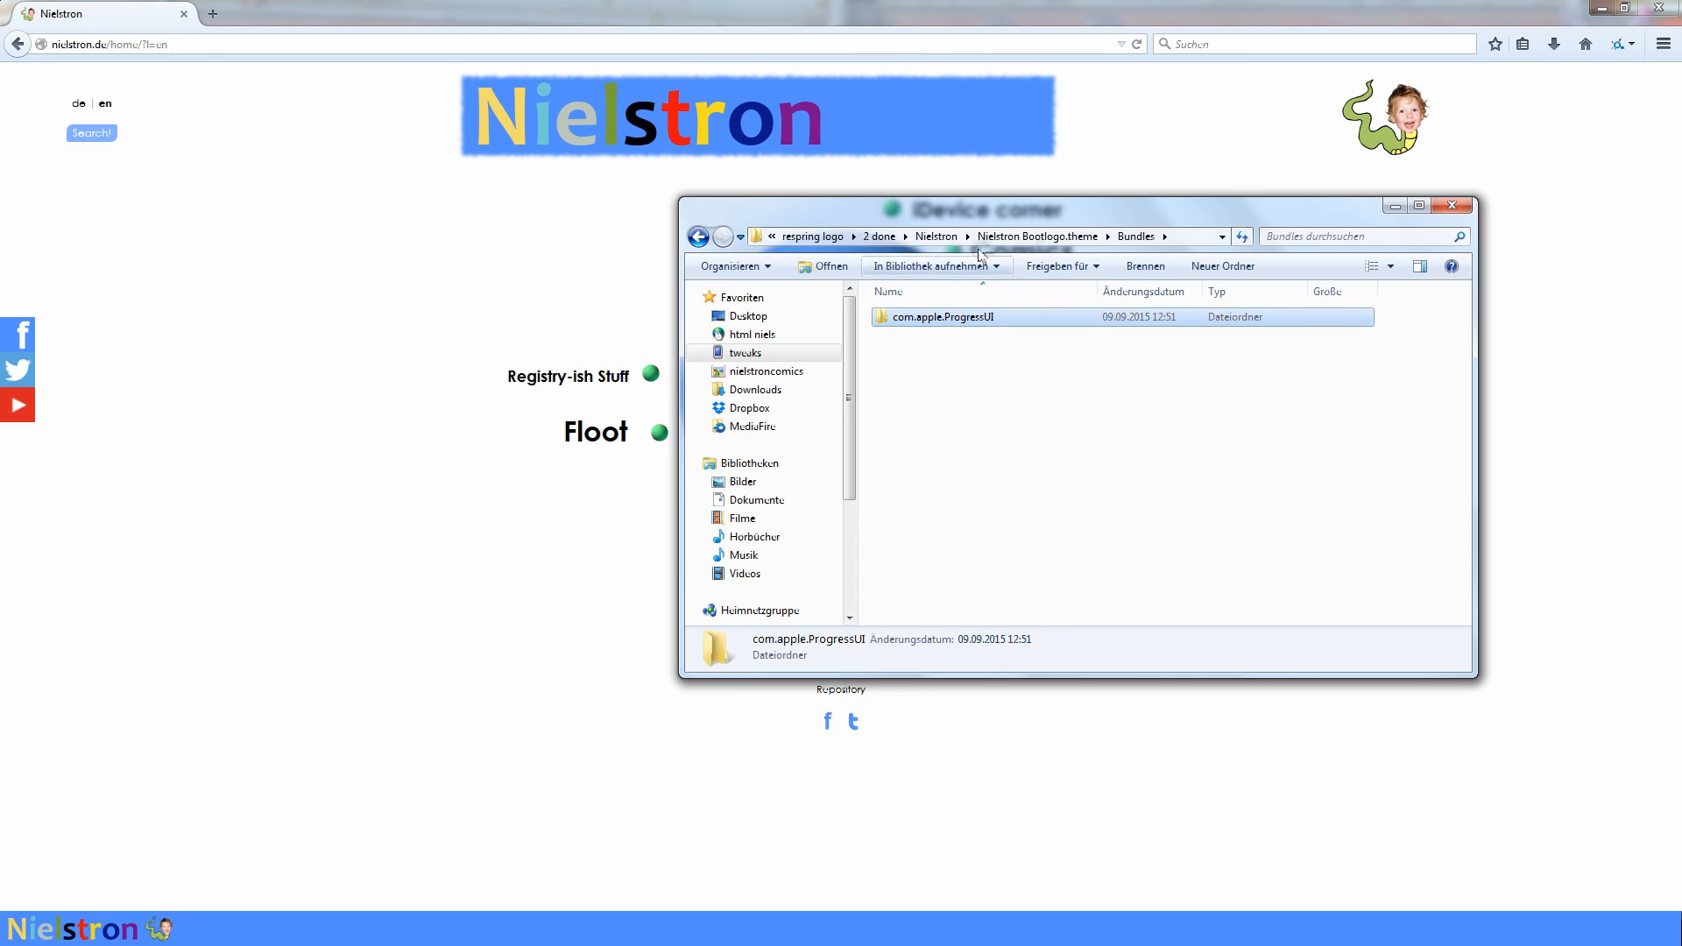
- Move all apple-logo PNG files from Nielstron Bootlogo.theme into the Bundles/com.apple.ProgressUI folder
{"action": "left_click", "coordinate": [1037, 236]}
{"action": "left_click", "coordinate": [1012, 336]}
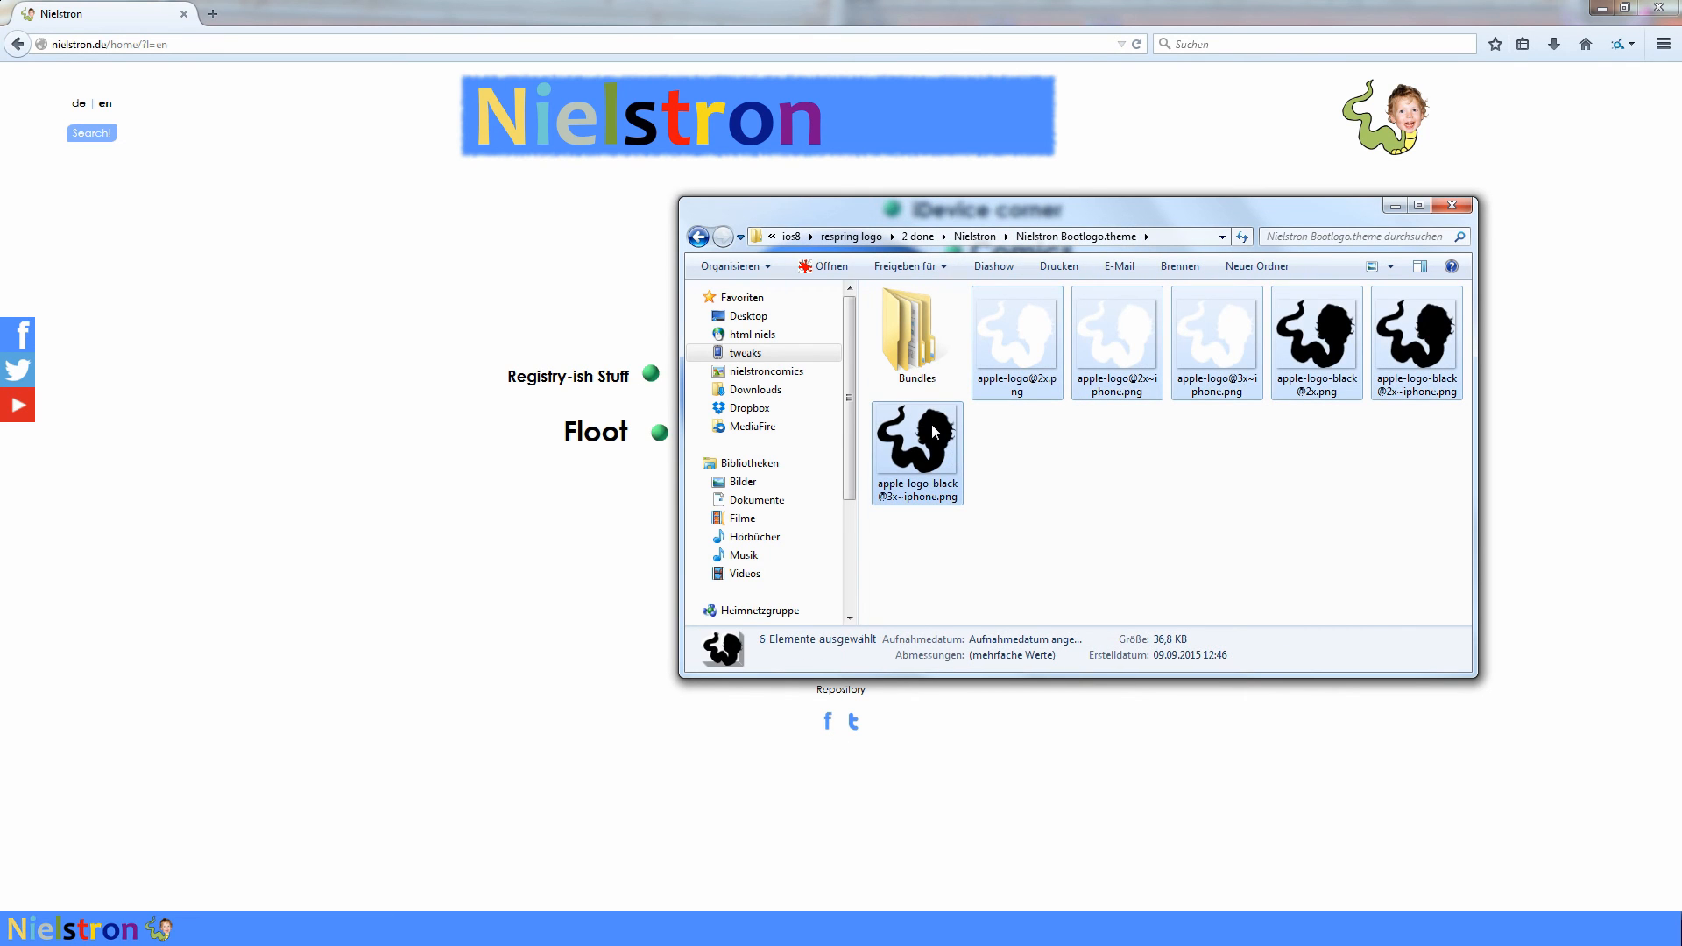
{"action": "double_click", "coordinate": [934, 343]}
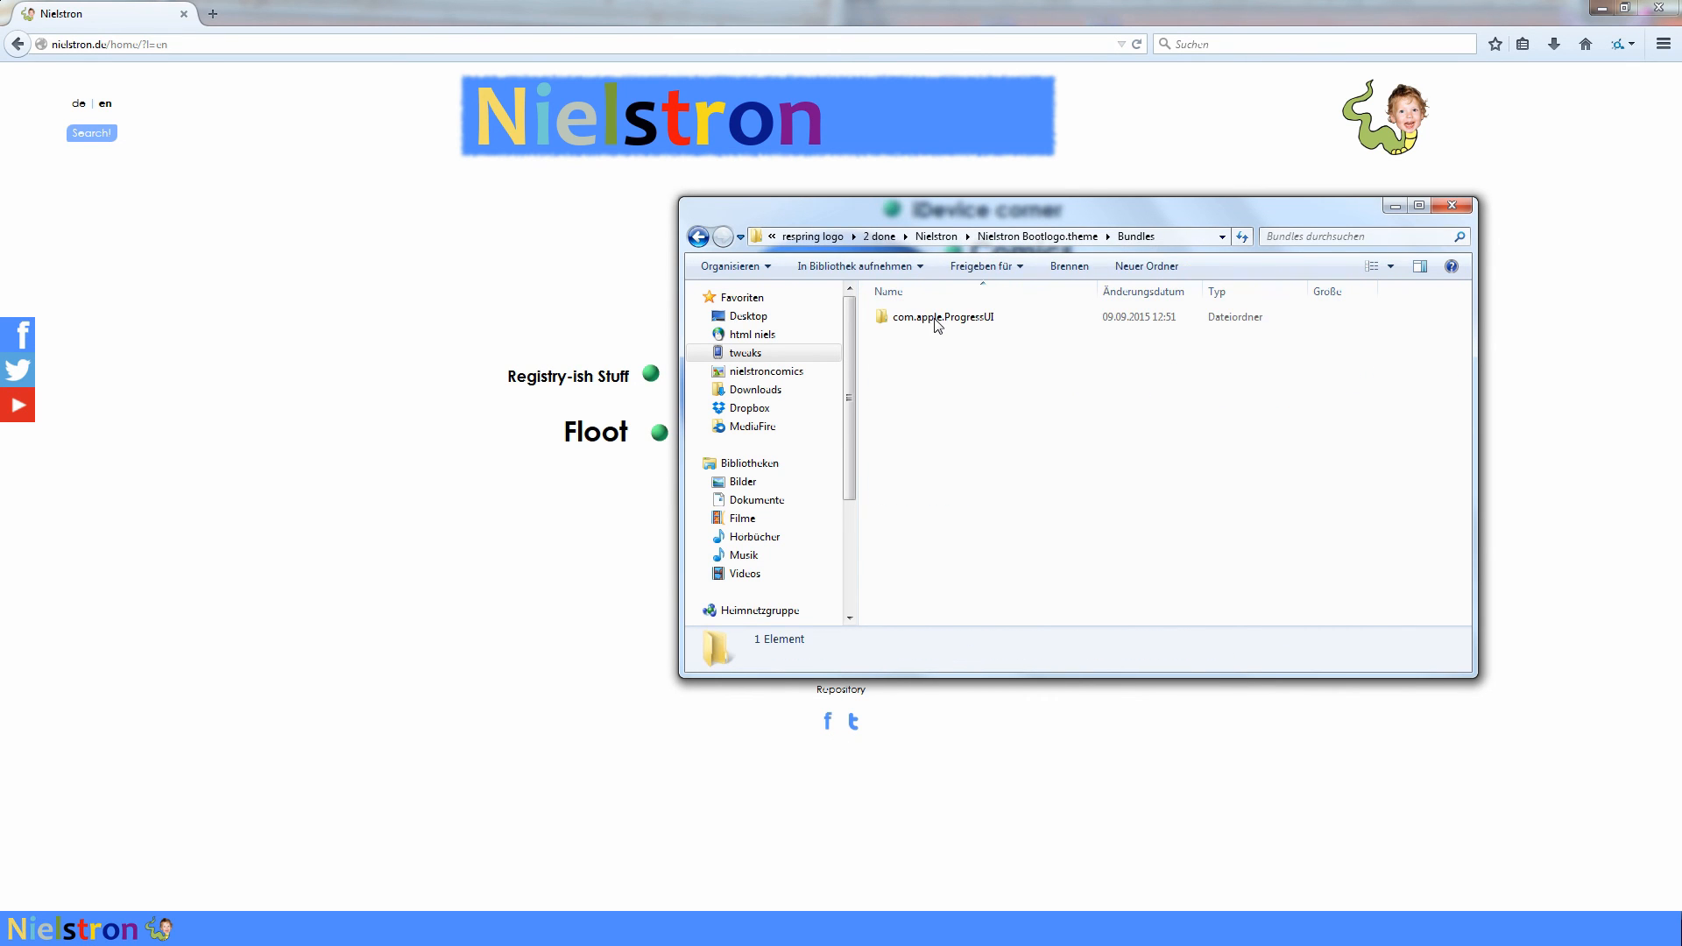
{"action": "double_click", "coordinate": [934, 320]}
{"action": "key", "text": "ctrl+v"}
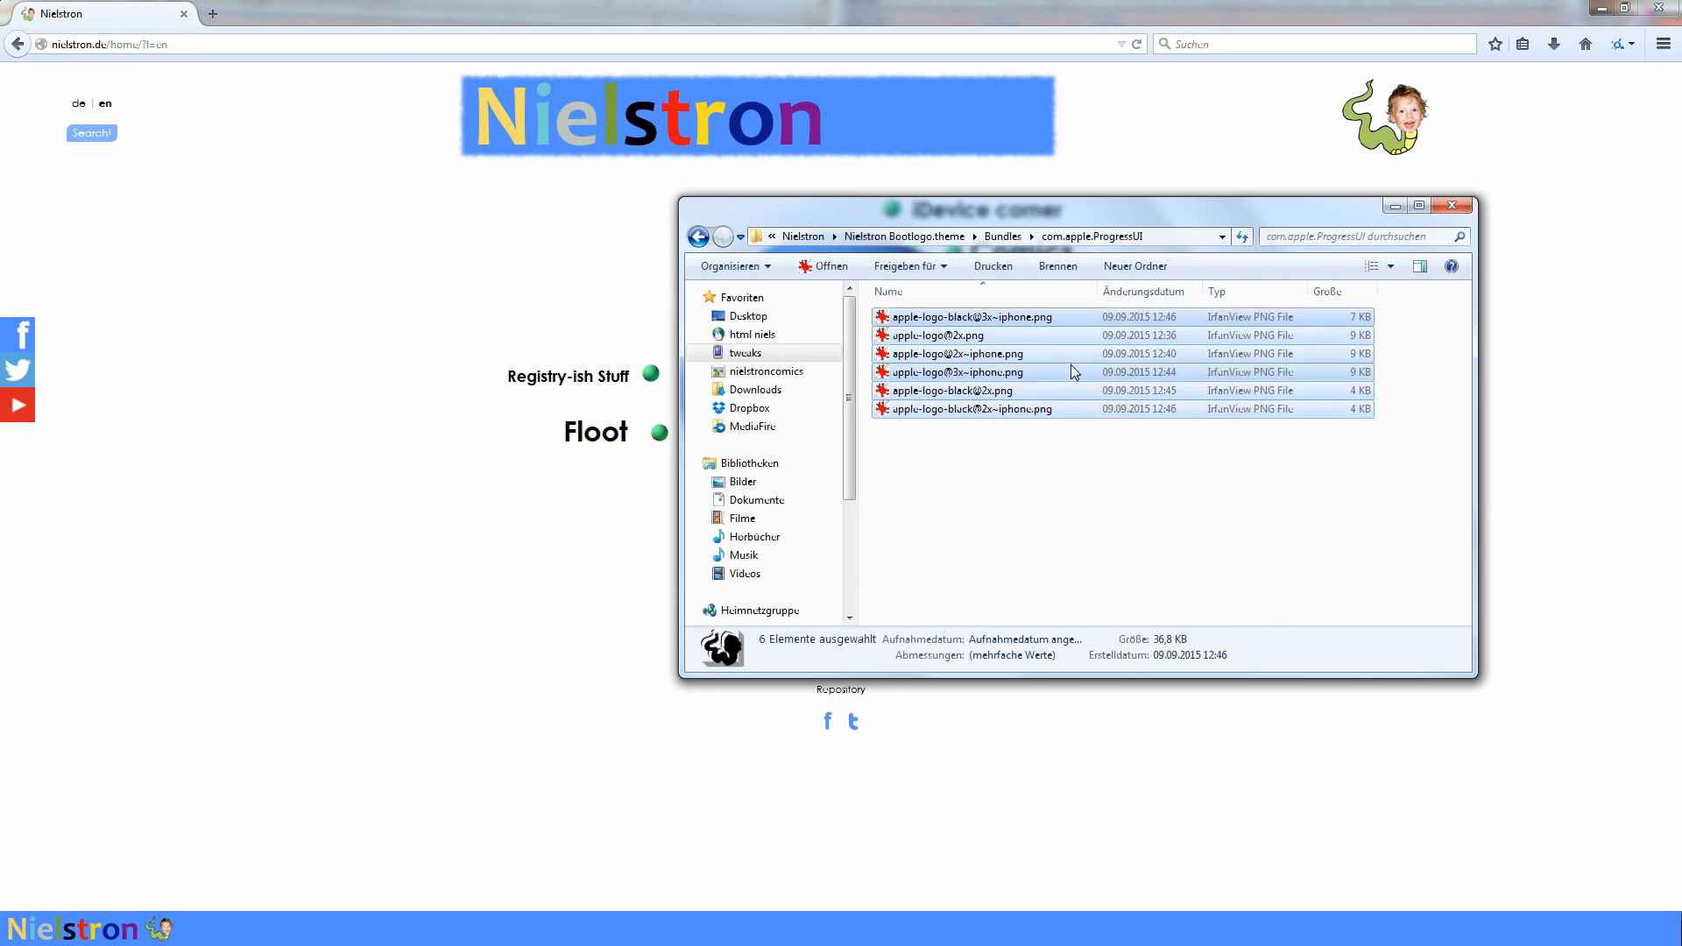
{"action": "left_click", "coordinate": [1080, 485]}
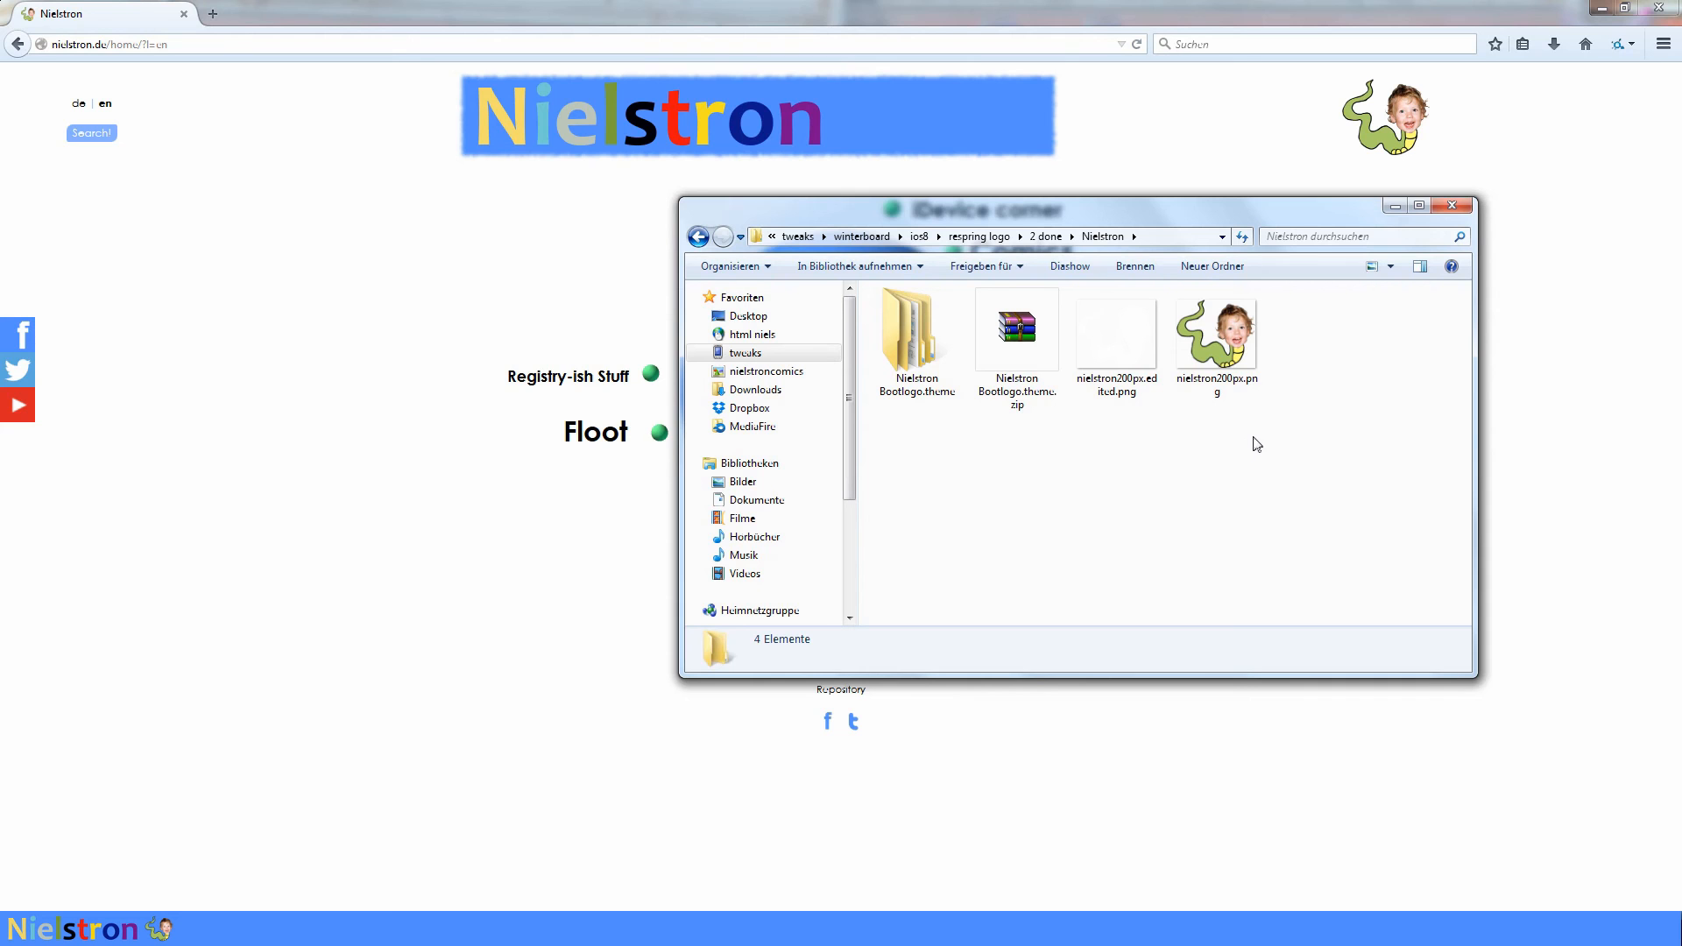
- Switch to iFunbox and open the /Library/Themes folder in the iPhone's raw file system
{"action": "left_click", "coordinate": [602, 929]}
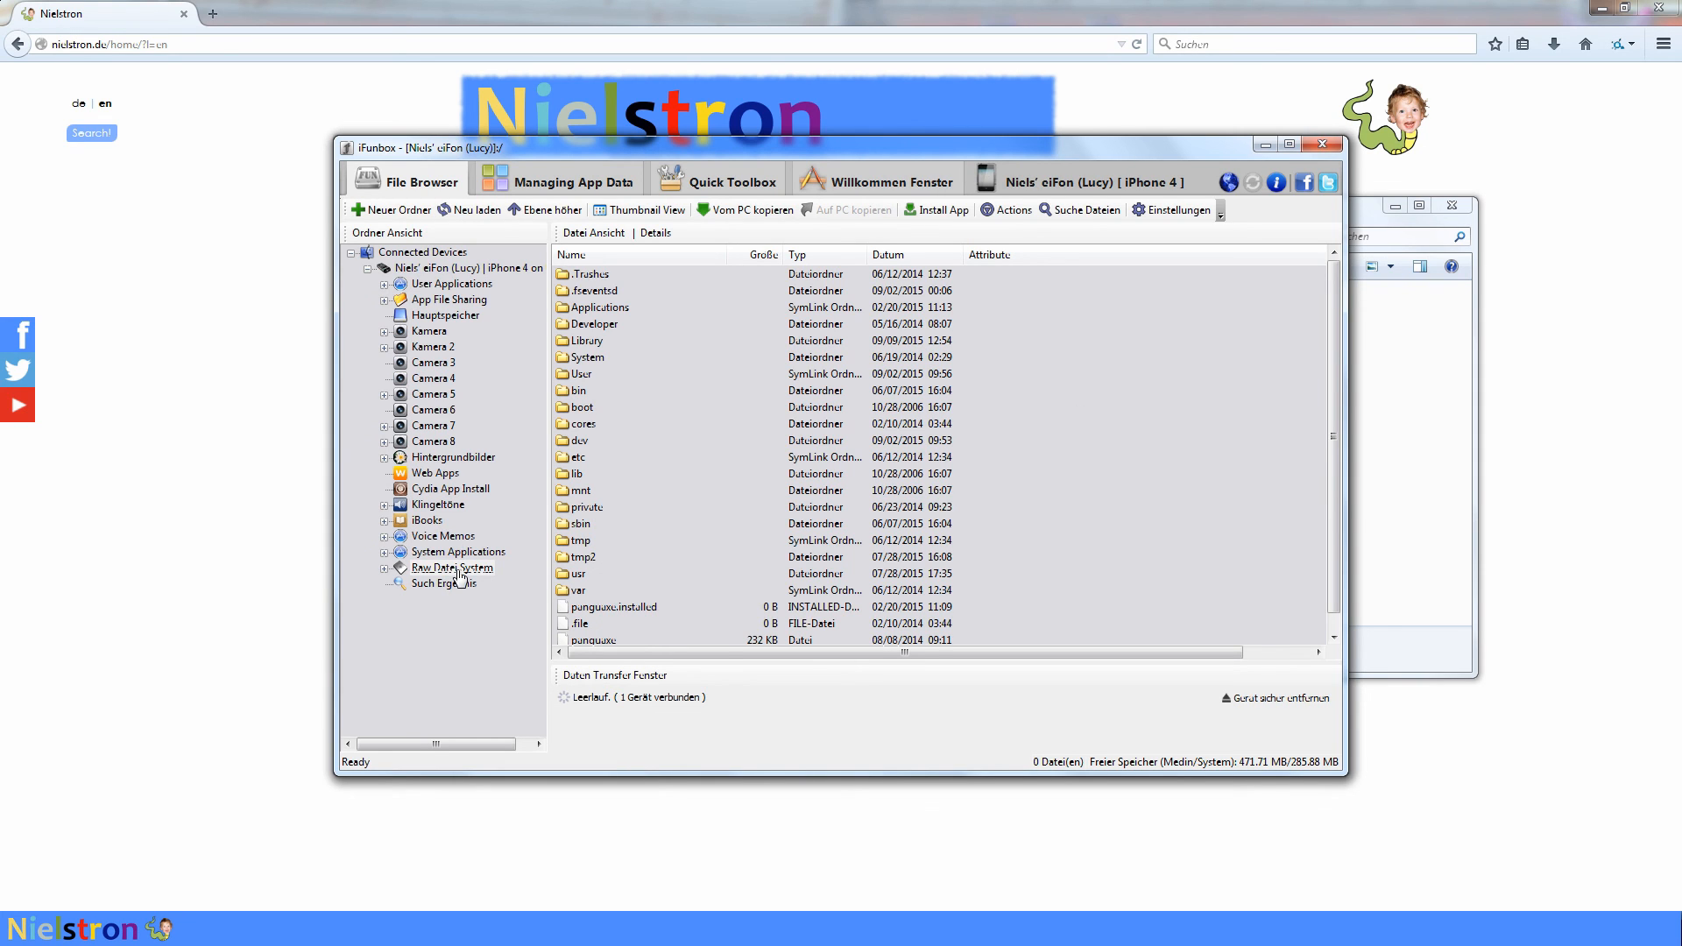
{"action": "left_click", "coordinate": [513, 558]}
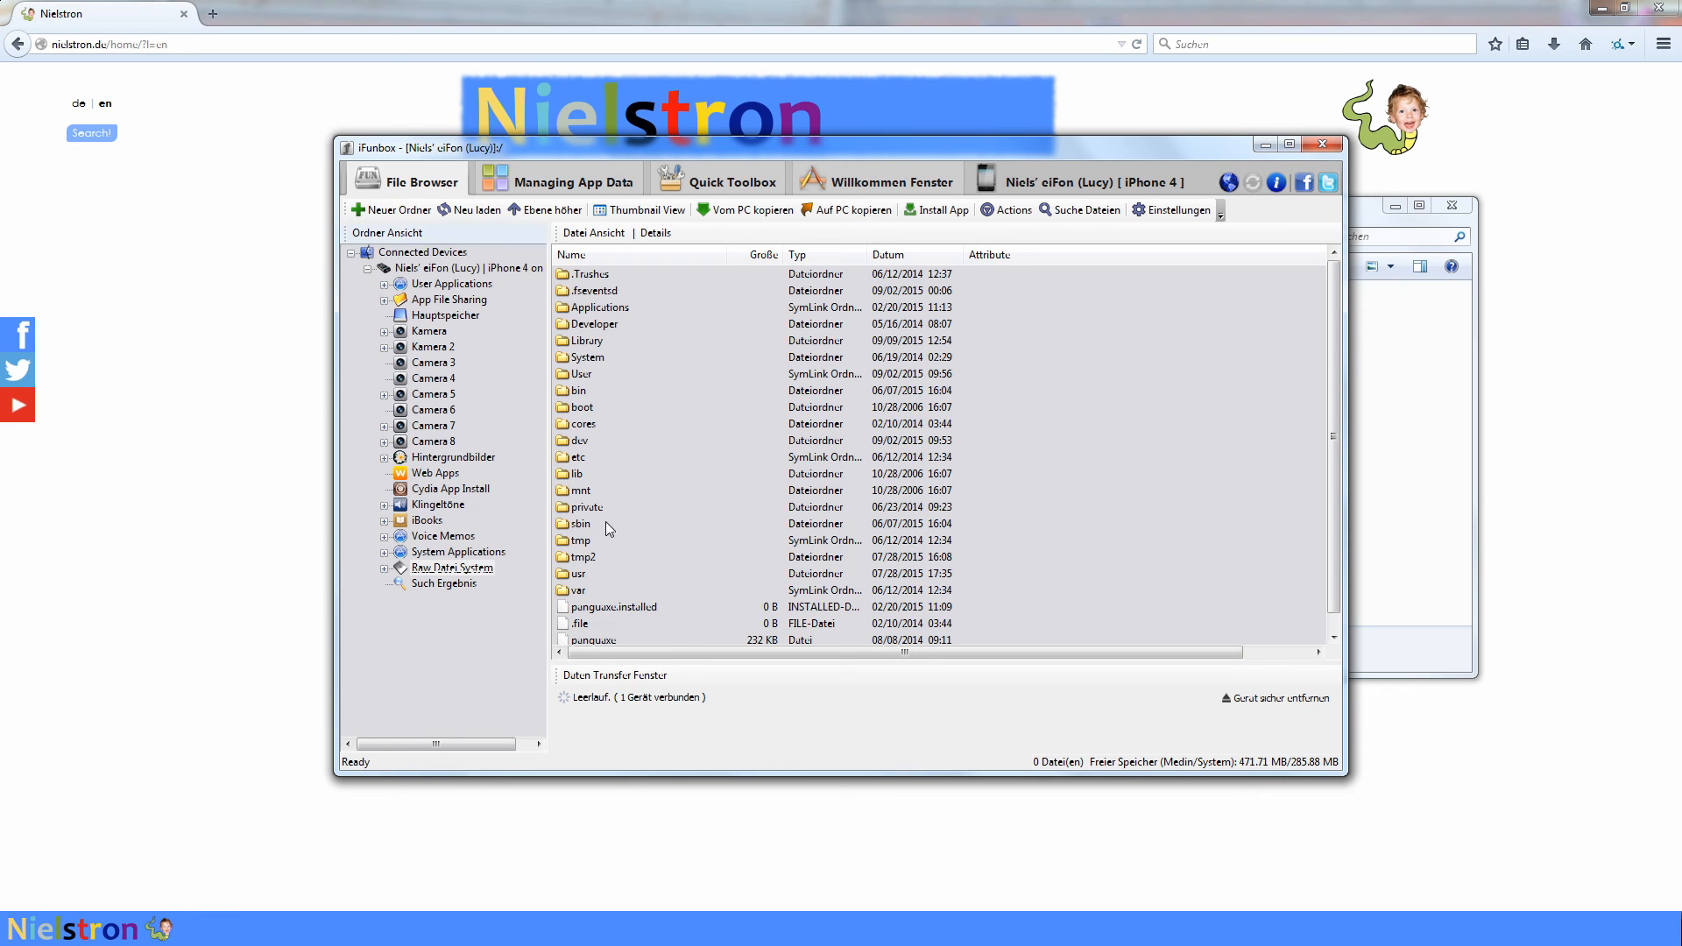
{"action": "double_click", "coordinate": [589, 342]}
{"action": "double_click", "coordinate": [589, 606]}
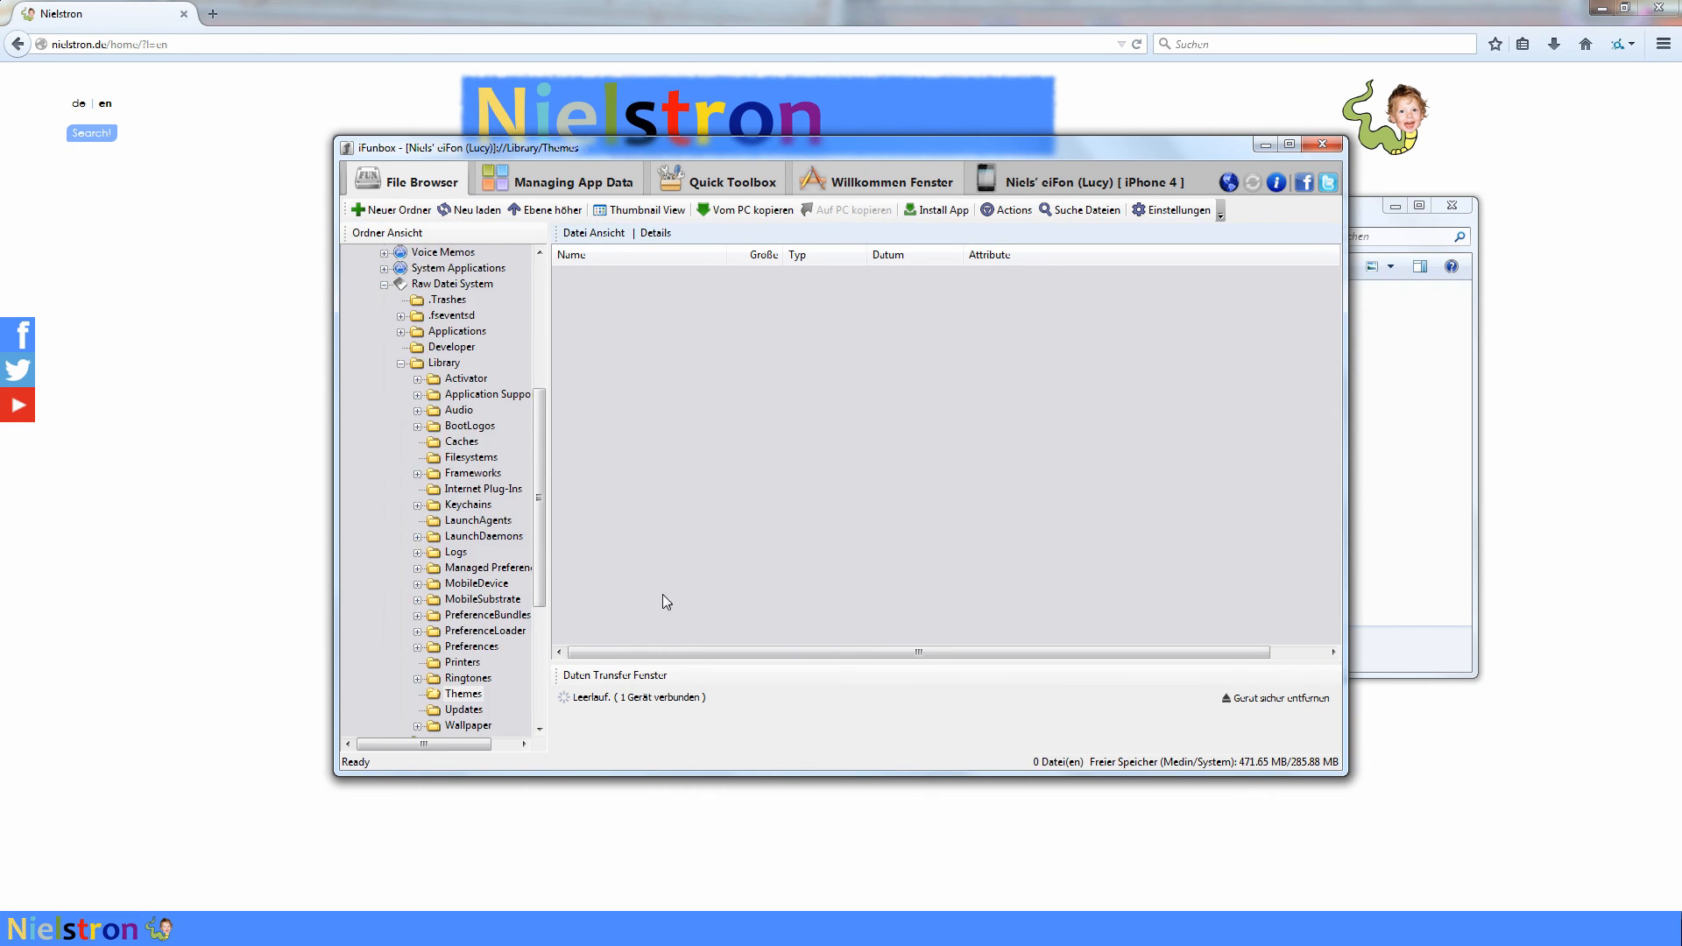
- Move the Explorer window aside and copy the Nielstron Bootlogo.theme folder into the iPhone's /Library/Themes folder in iFunbox
{"action": "left_click", "coordinate": [1389, 313]}
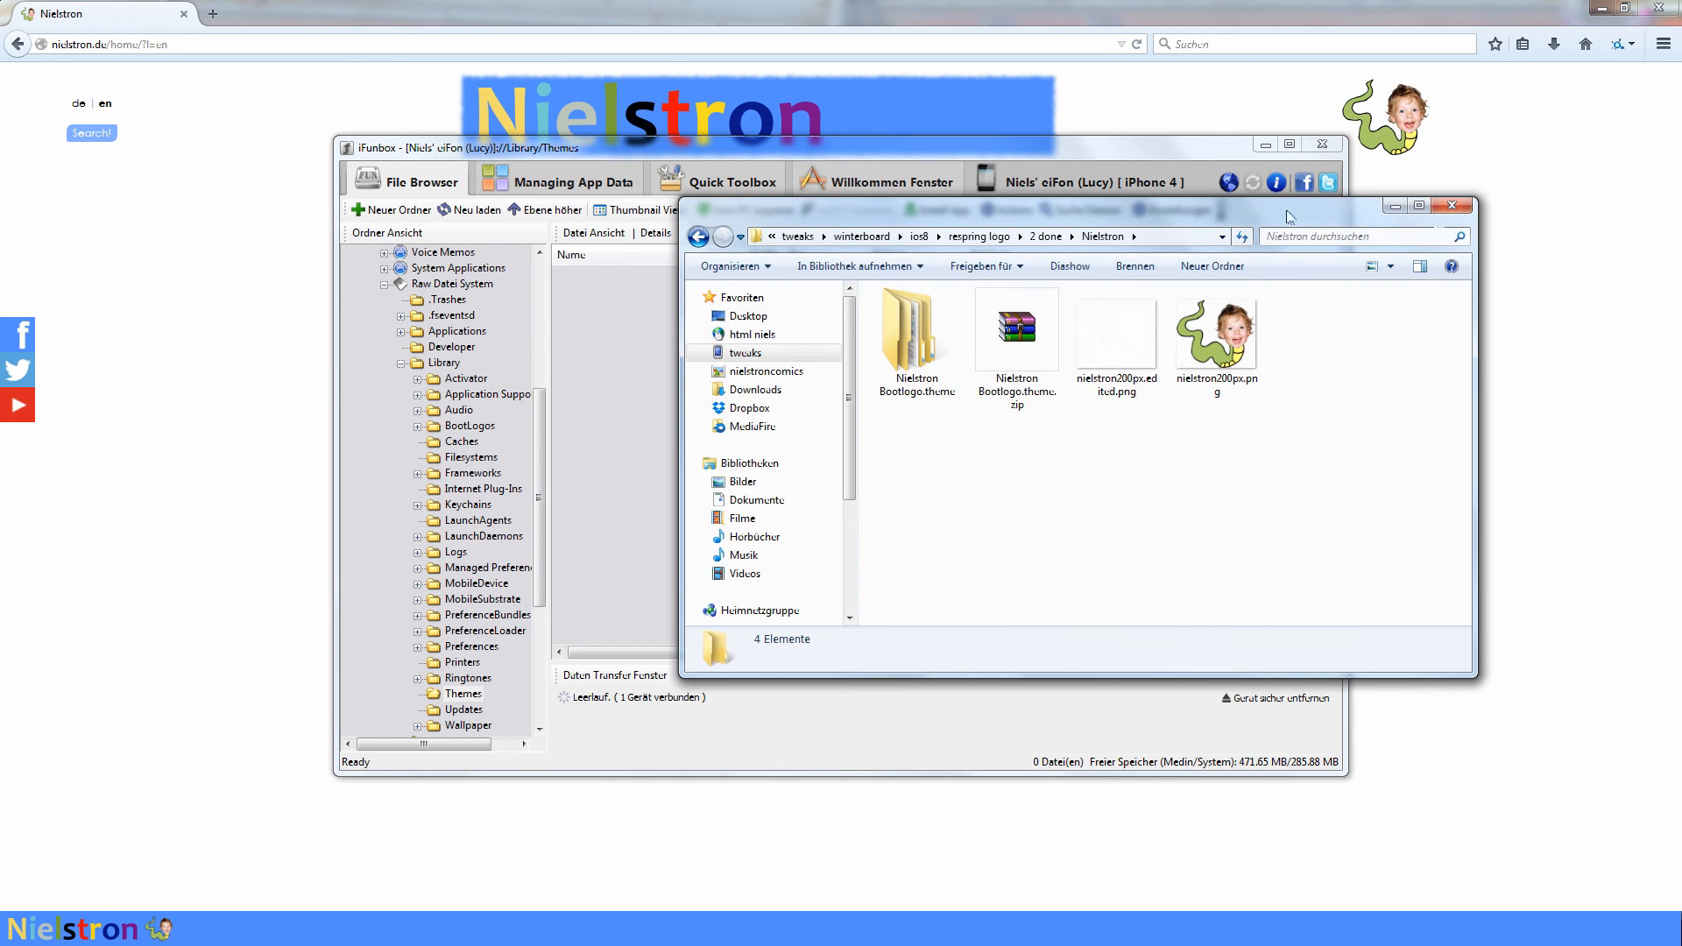
{"action": "left_click_drag", "start_coordinate": [1169, 226], "coordinate": [1356, 235]}
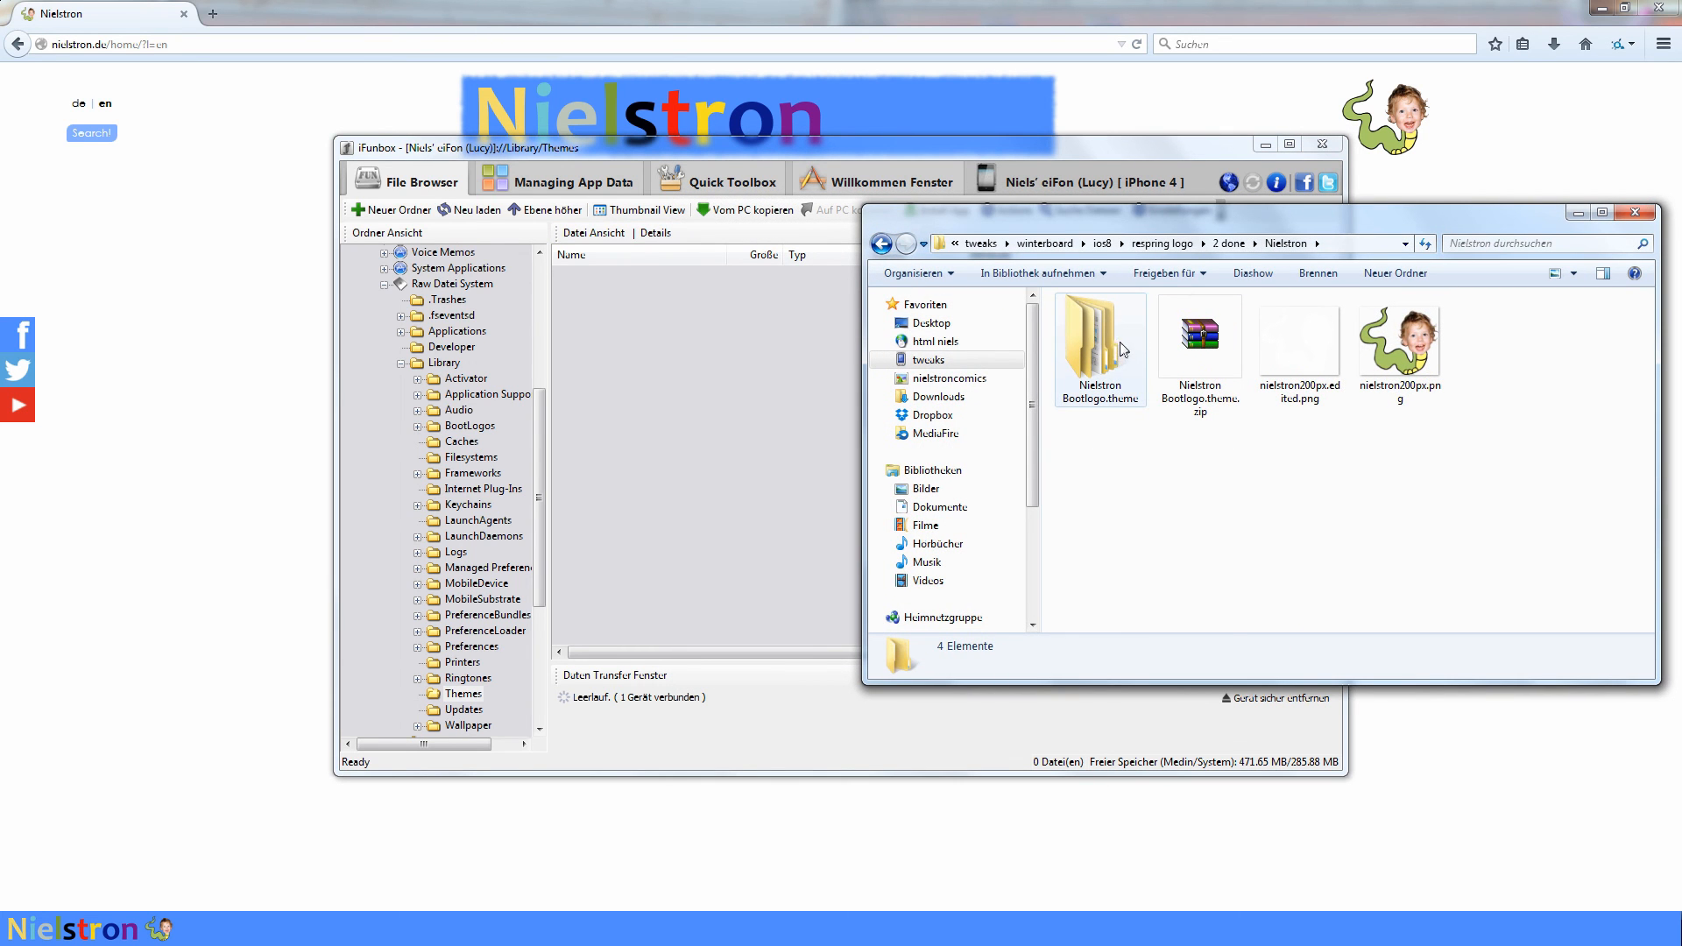
{"action": "left_click_drag", "start_coordinate": [1121, 349], "coordinate": [693, 385]}
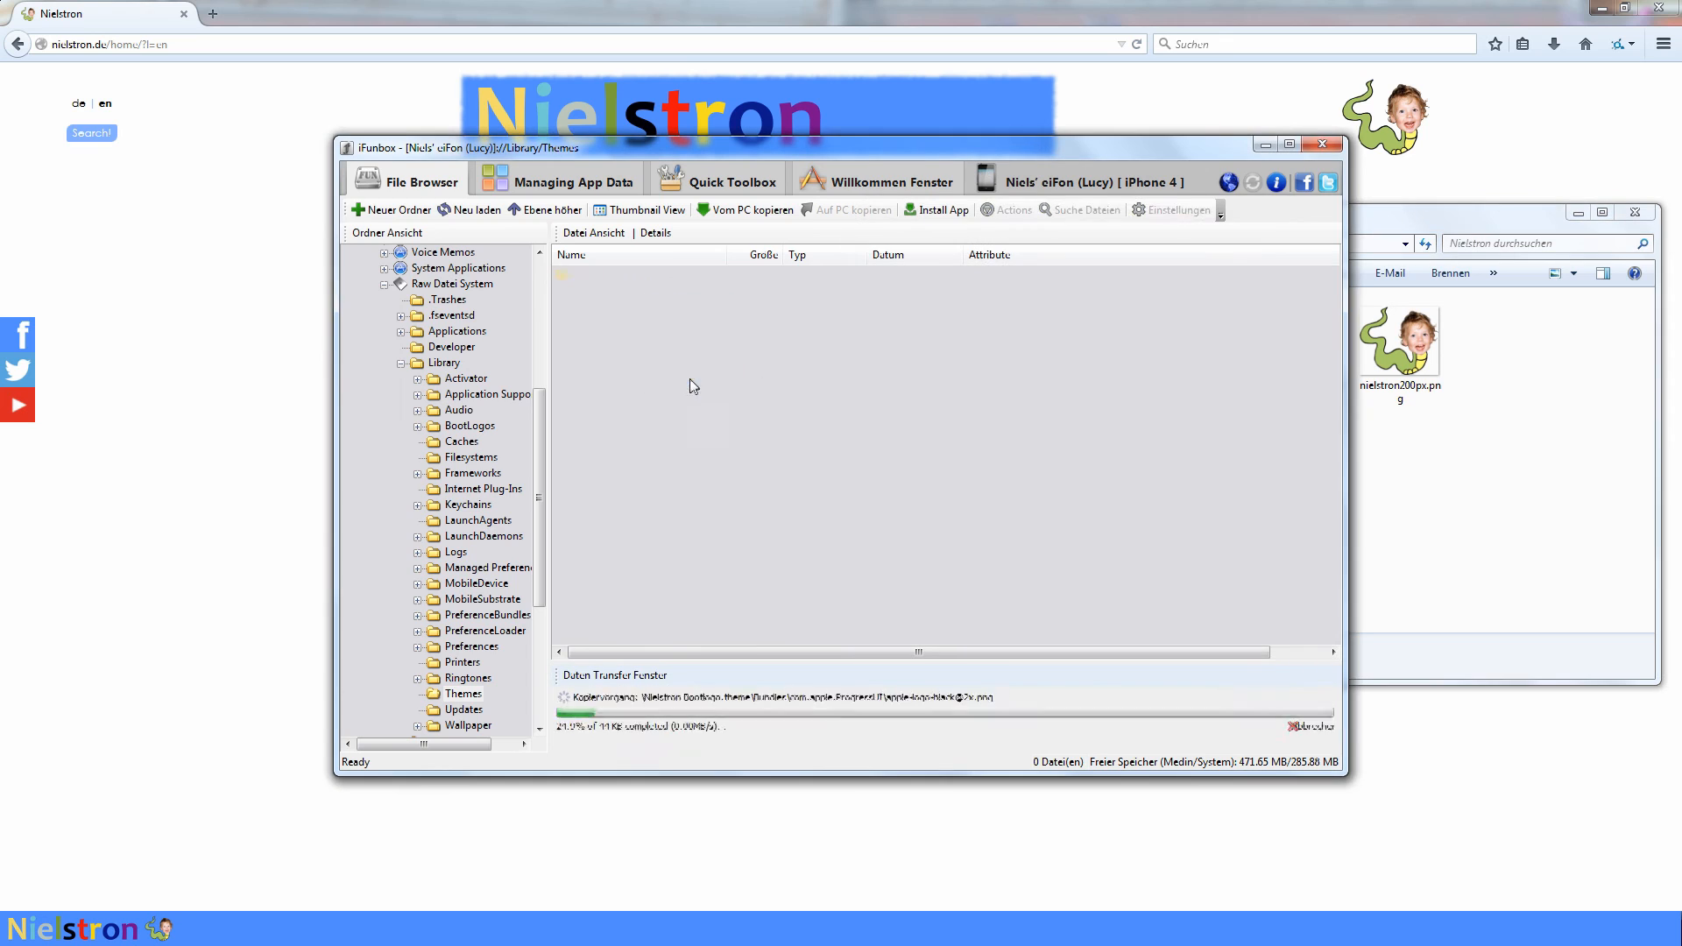